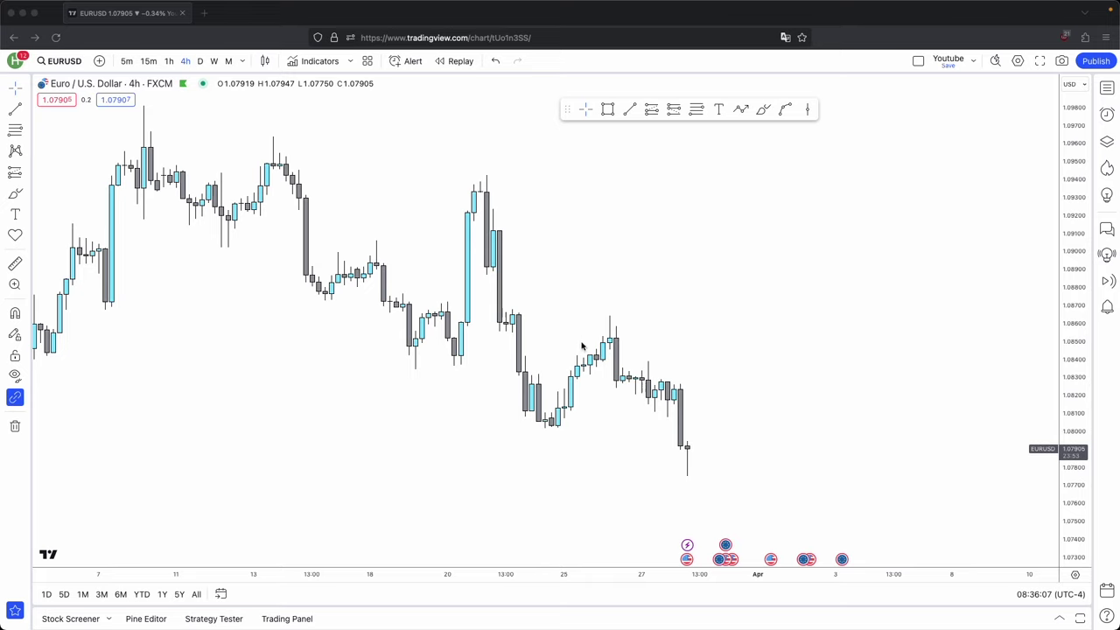
Draw a green candle with an upper and a lower wick in the empty chart space after the latest price.
{"action": "scroll", "coordinate": [699, 201], "scroll_direction": "right", "scroll_amount": 10}
{"action": "left_click", "coordinate": [741, 109]}
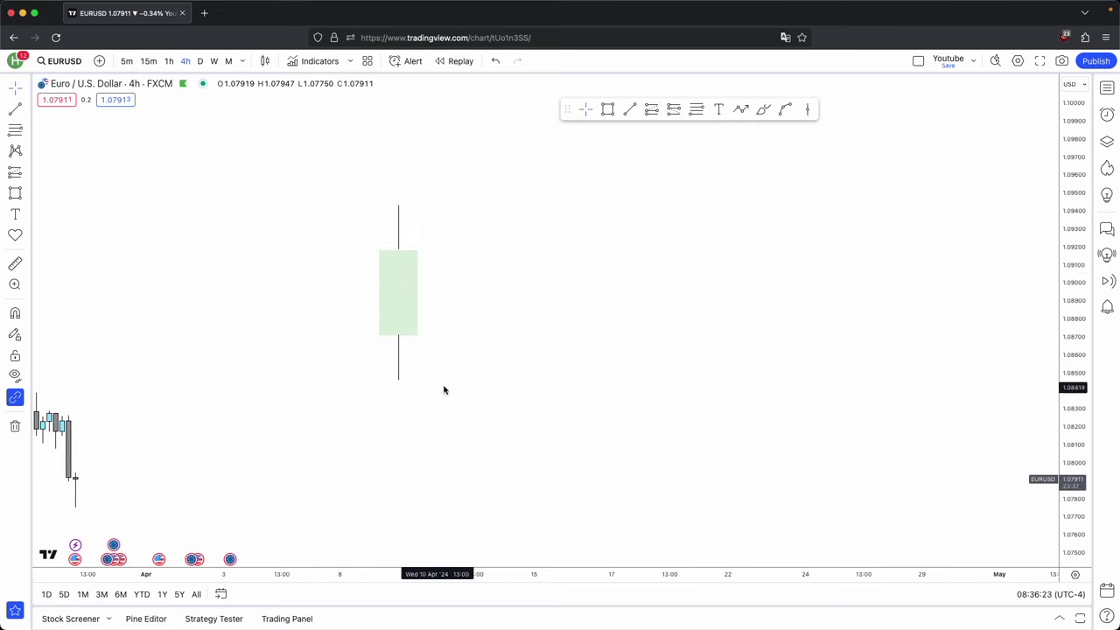
{"action": "left_click", "coordinate": [630, 109]}
{"action": "left_click", "coordinate": [398, 335]}
{"action": "left_click", "coordinate": [475, 335]}
{"action": "double_click", "coordinate": [421, 336]}
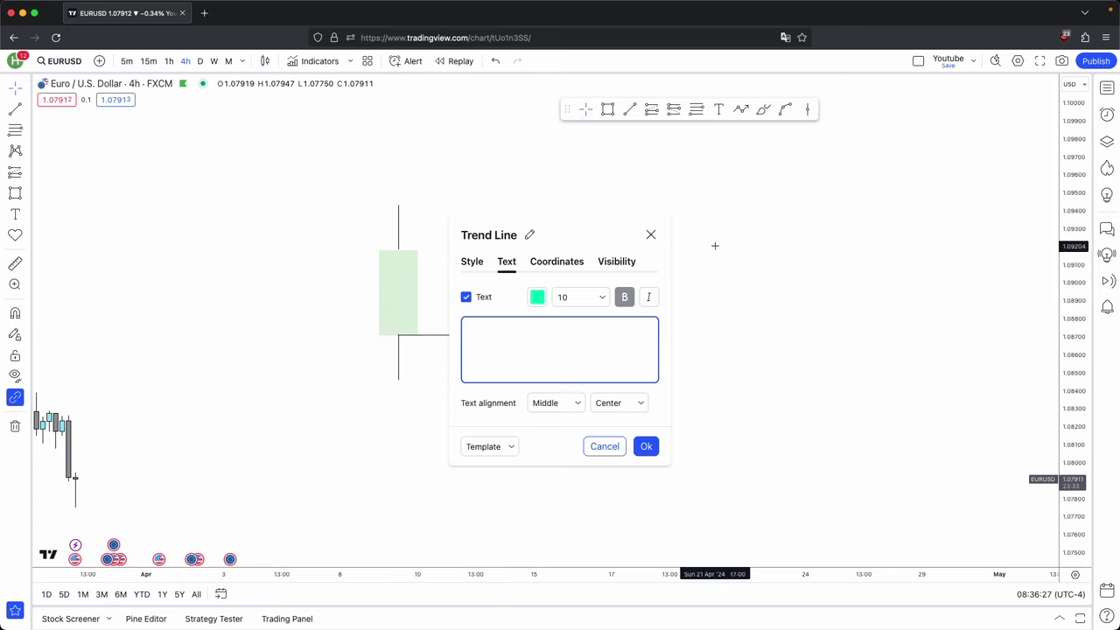
{"action": "left_click", "coordinate": [651, 235]}
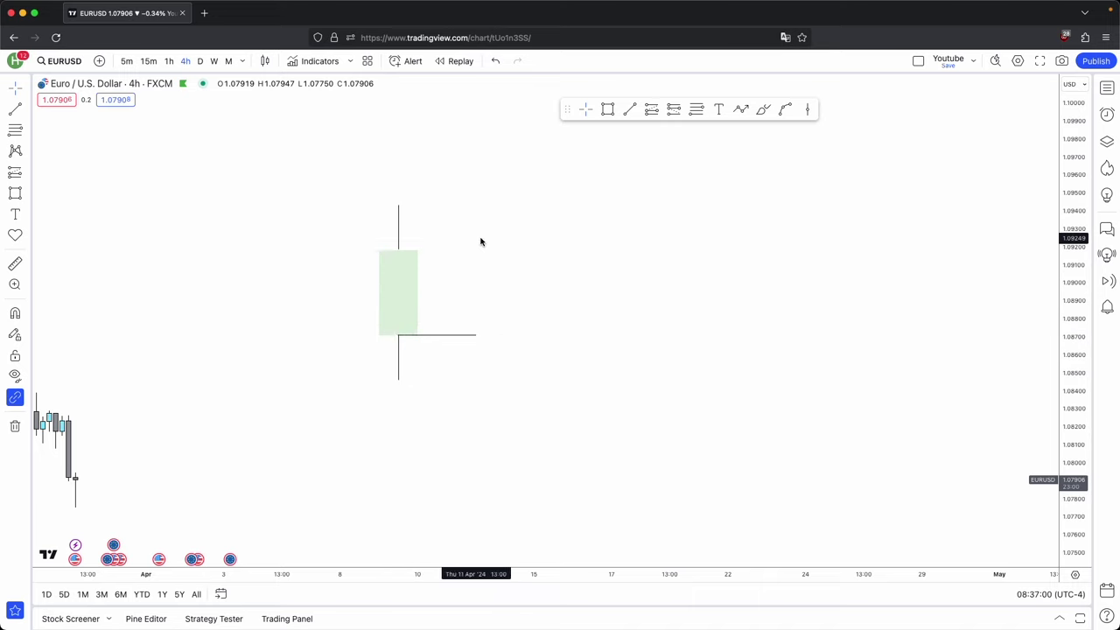
{"action": "left_click_drag", "start_coordinate": [480, 242], "coordinate": [448, 246]}
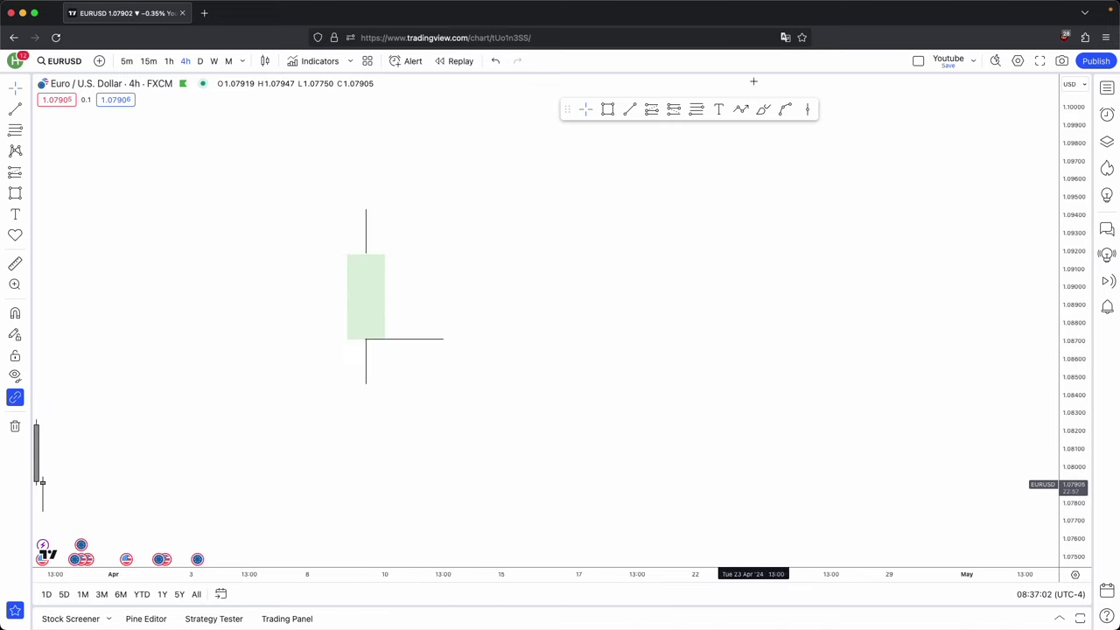
{"action": "left_click", "coordinate": [430, 339]}
{"action": "left_click", "coordinate": [918, 133]}
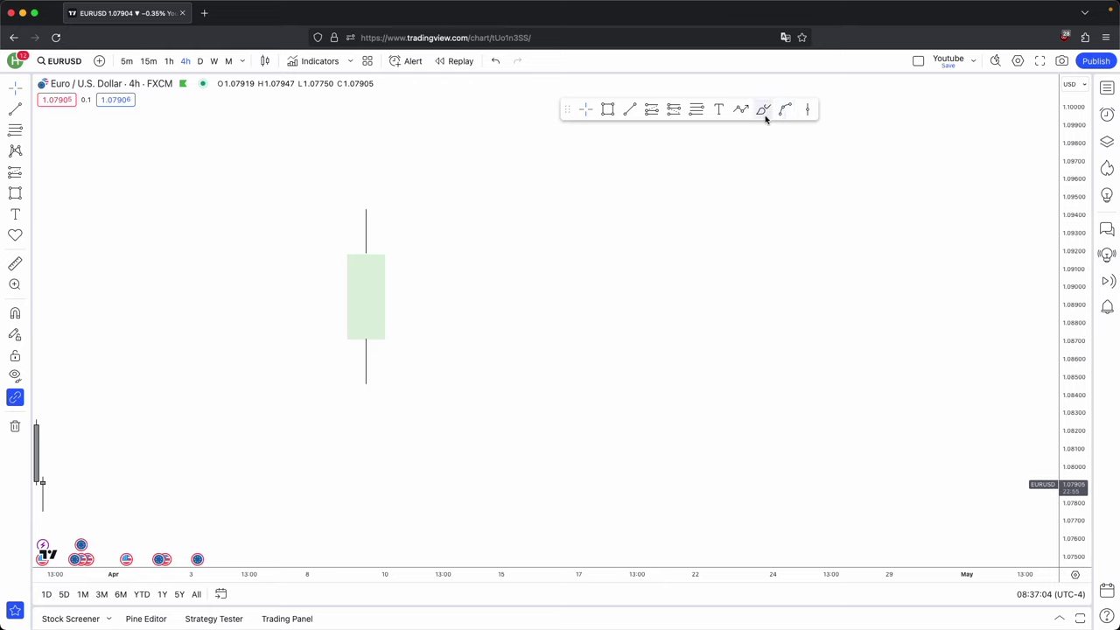
Draw a path beside the candle that dips below its open, rises to its high and pulls back to its close.
{"action": "left_click", "coordinate": [741, 108]}
{"action": "left_click", "coordinate": [552, 339]}
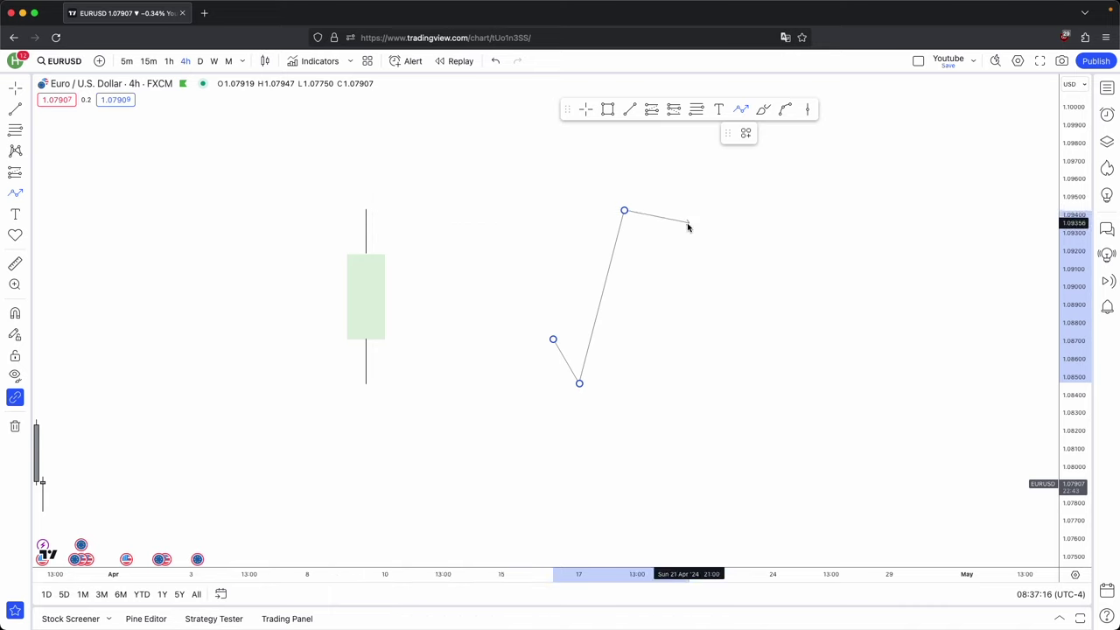
{"action": "double_click", "coordinate": [644, 260]}
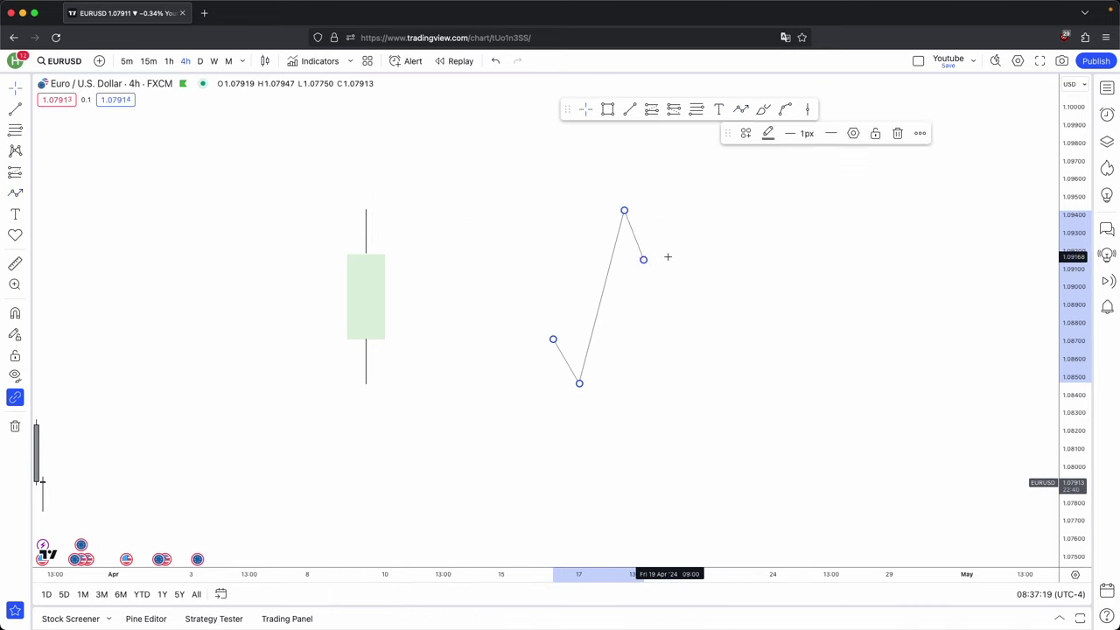
{"action": "left_click", "coordinate": [666, 256]}
Draw a green rectangle over the path at the candle body's height and narrow it to the path's rising leg.
{"action": "left_click", "coordinate": [611, 109]}
{"action": "left_click_drag", "start_coordinate": [552, 339], "coordinate": [644, 266]}
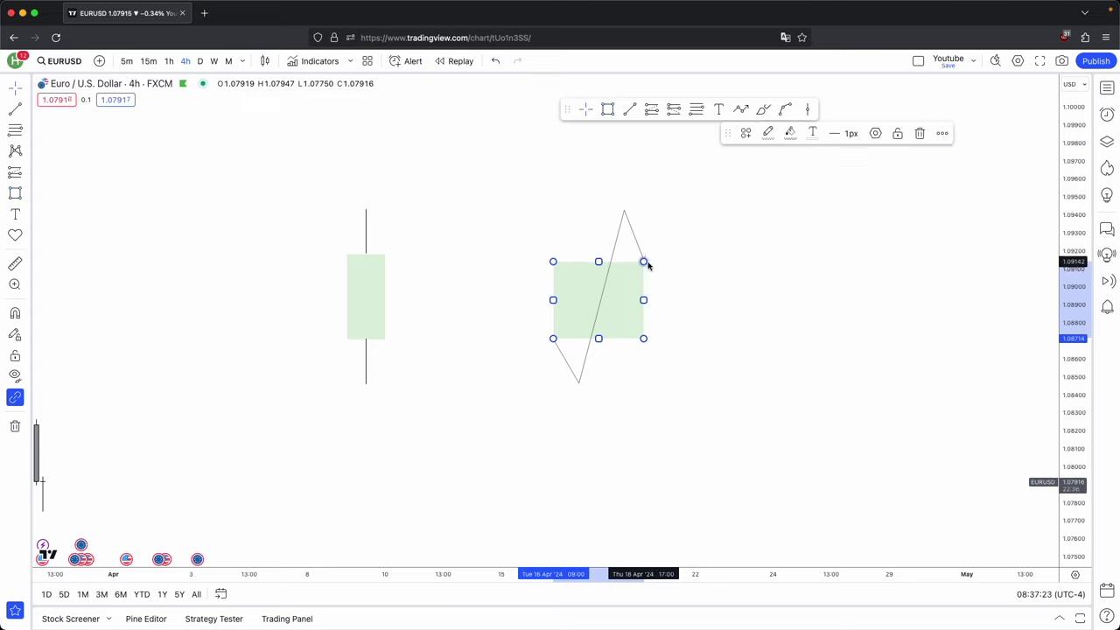
{"action": "left_click", "coordinate": [495, 289]}
{"action": "left_click_drag", "start_coordinate": [554, 300], "coordinate": [622, 300]}
Draw horizontal lines from the candle body's upper and lower ends across to the path, extending the path's rectangle up to the upper line.
{"action": "left_click", "coordinate": [629, 110]}
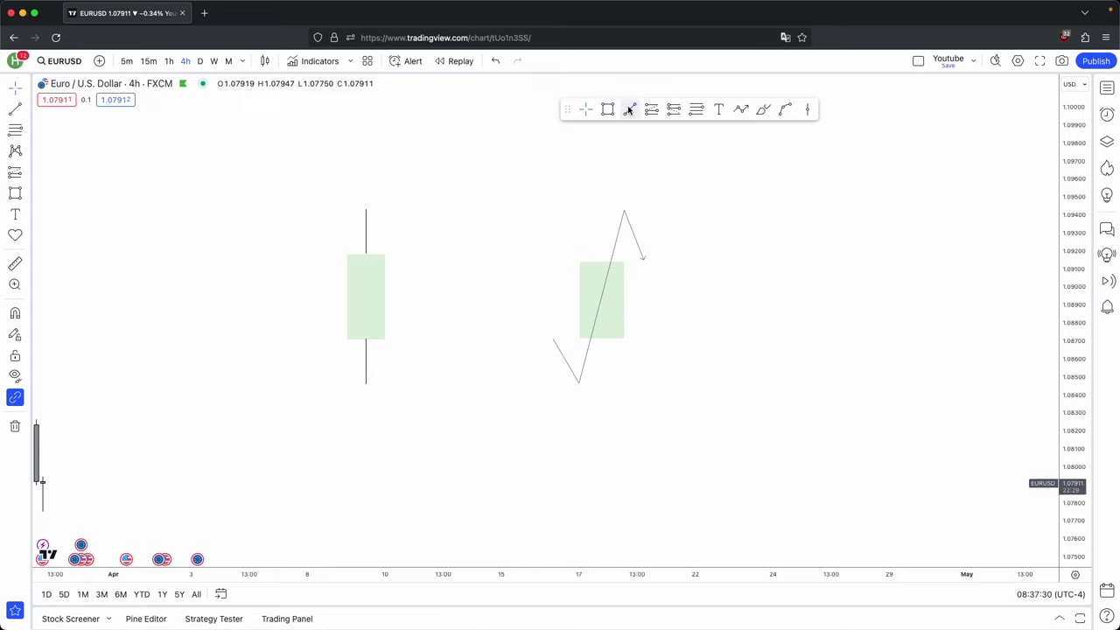
{"action": "left_click", "coordinate": [366, 253]}
{"action": "left_click", "coordinate": [638, 270]}
{"action": "left_click", "coordinate": [603, 255]}
{"action": "left_click_drag", "start_coordinate": [603, 255], "coordinate": [604, 248]}
{"action": "left_click", "coordinate": [647, 231]}
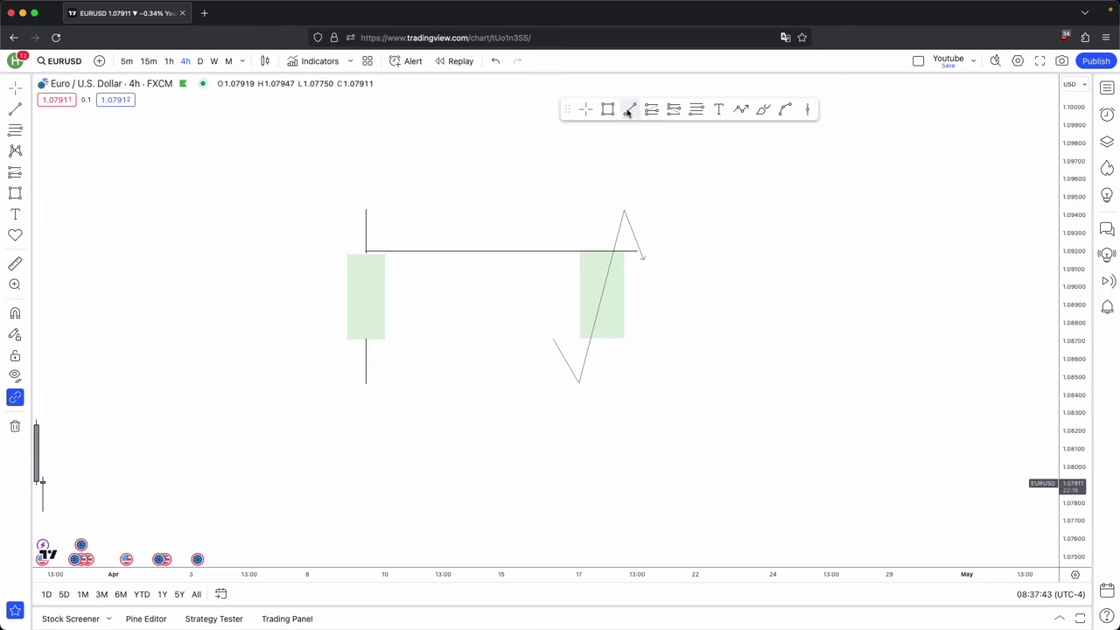
{"action": "left_click", "coordinate": [367, 341]}
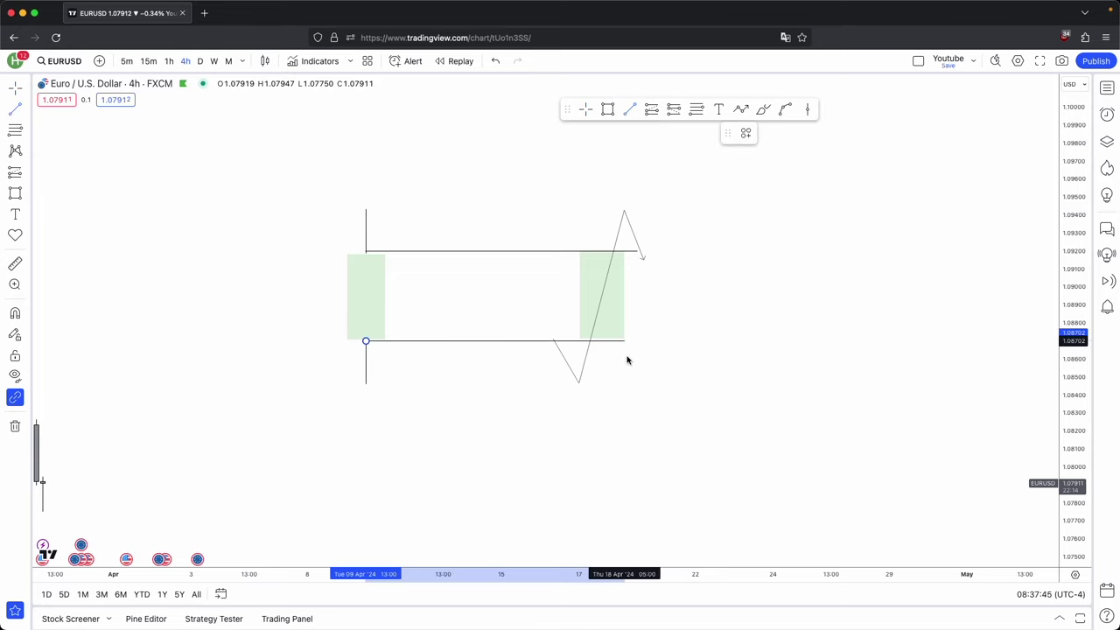
{"action": "left_click", "coordinate": [626, 360]}
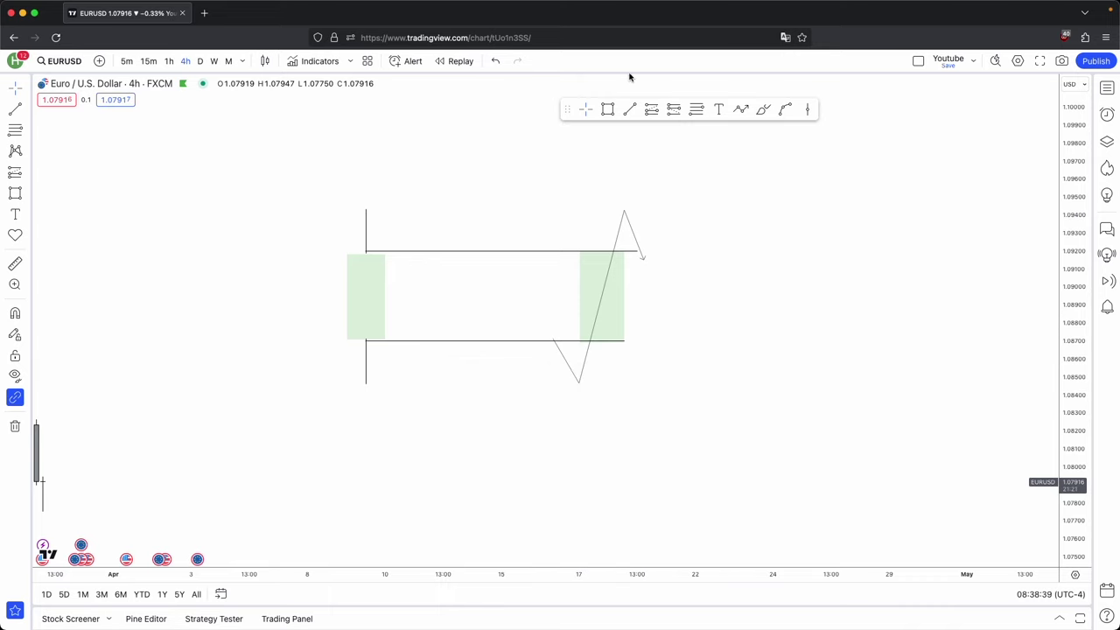
{"action": "left_click", "coordinate": [719, 109]}
{"action": "left_click", "coordinate": [605, 372]}
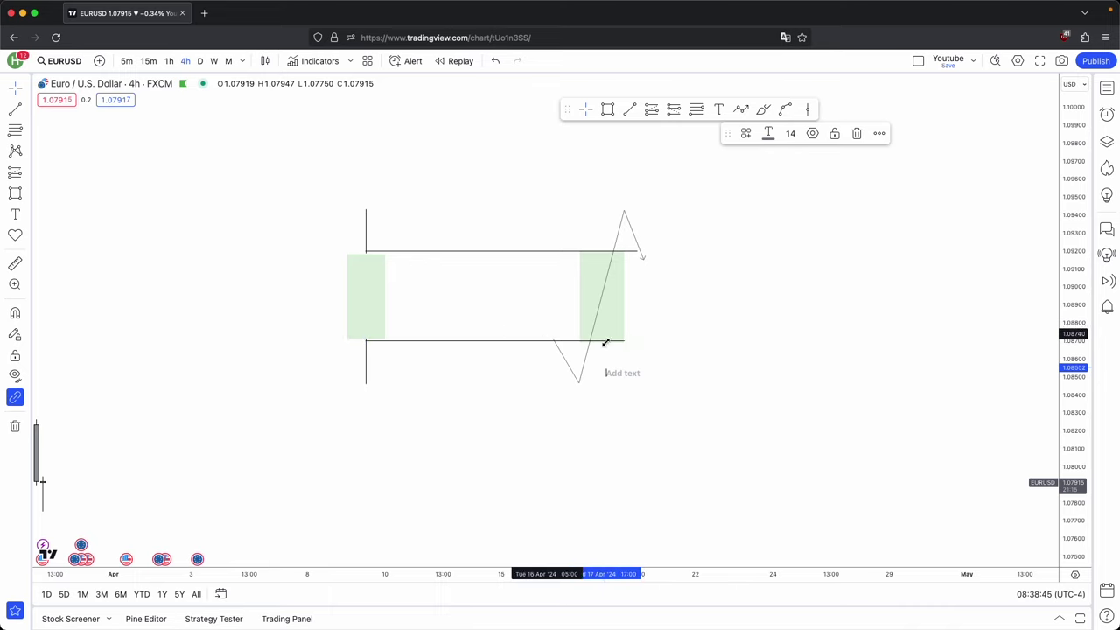
{"action": "left_click", "coordinate": [655, 357]}
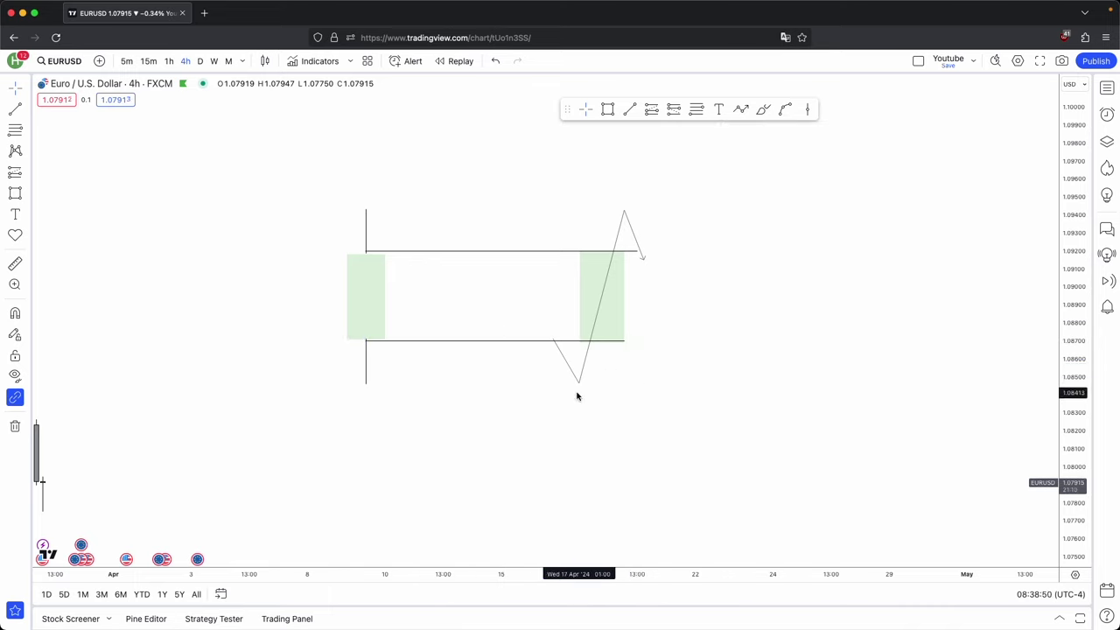
Add the text label MANIPULATION next to the path's dip below the lower line.
{"action": "left_click", "coordinate": [718, 110]}
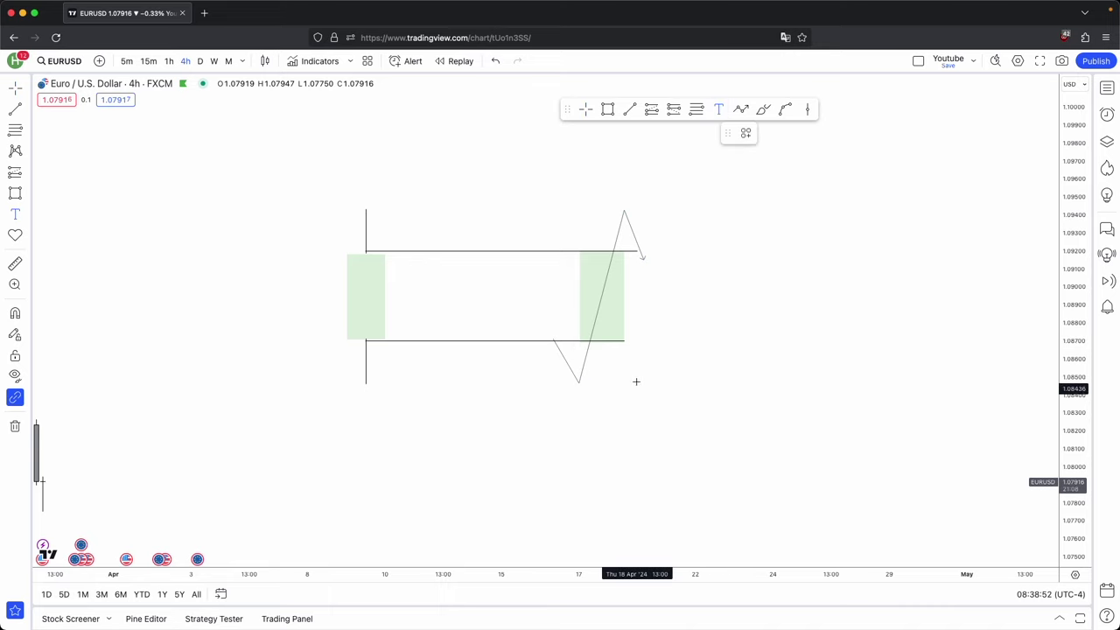
{"action": "left_click", "coordinate": [639, 368]}
{"action": "type", "text": "M"}
{"action": "type", "text": "ANIPULATION"}
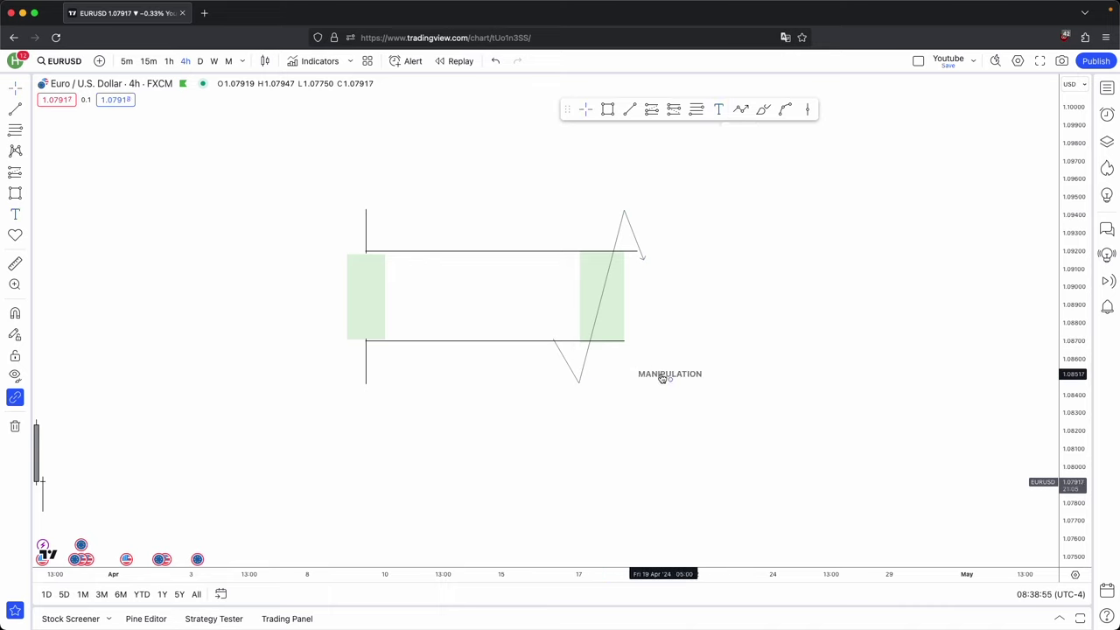
{"action": "left_click_drag", "start_coordinate": [662, 376], "coordinate": [624, 363]}
{"action": "left_click", "coordinate": [642, 348]}
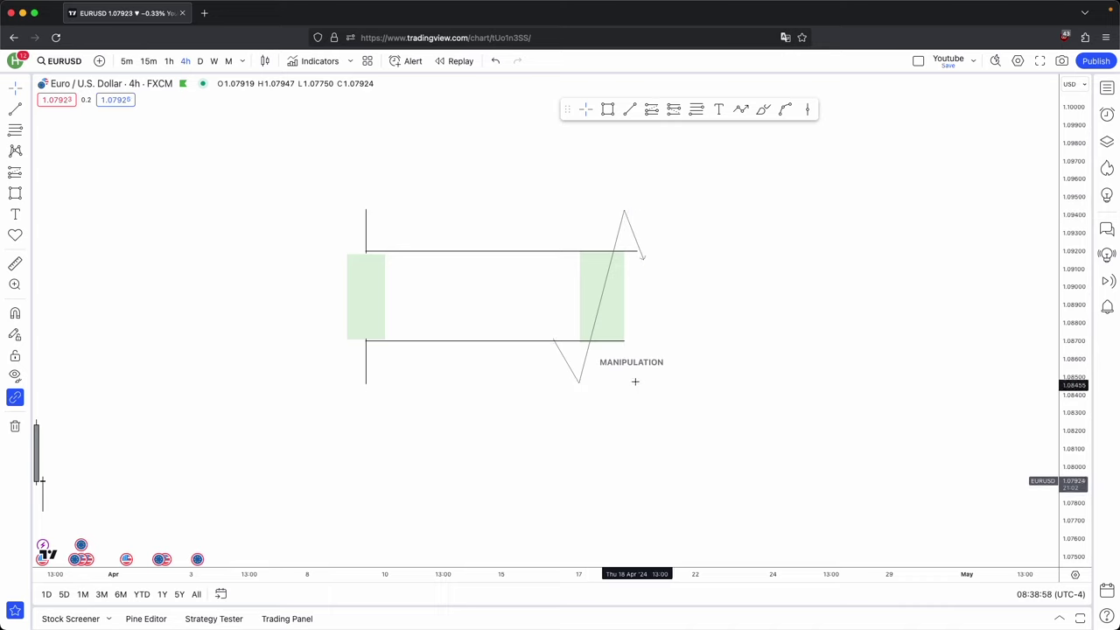
Copy the MANIPULATION label to beside the path's rectangle and change the copy's text to EXPANSION.
{"action": "left_click_drag", "start_coordinate": [642, 366], "coordinate": [674, 305]}
{"action": "double_click", "coordinate": [674, 305]}
{"action": "left_click", "coordinate": [645, 496]}
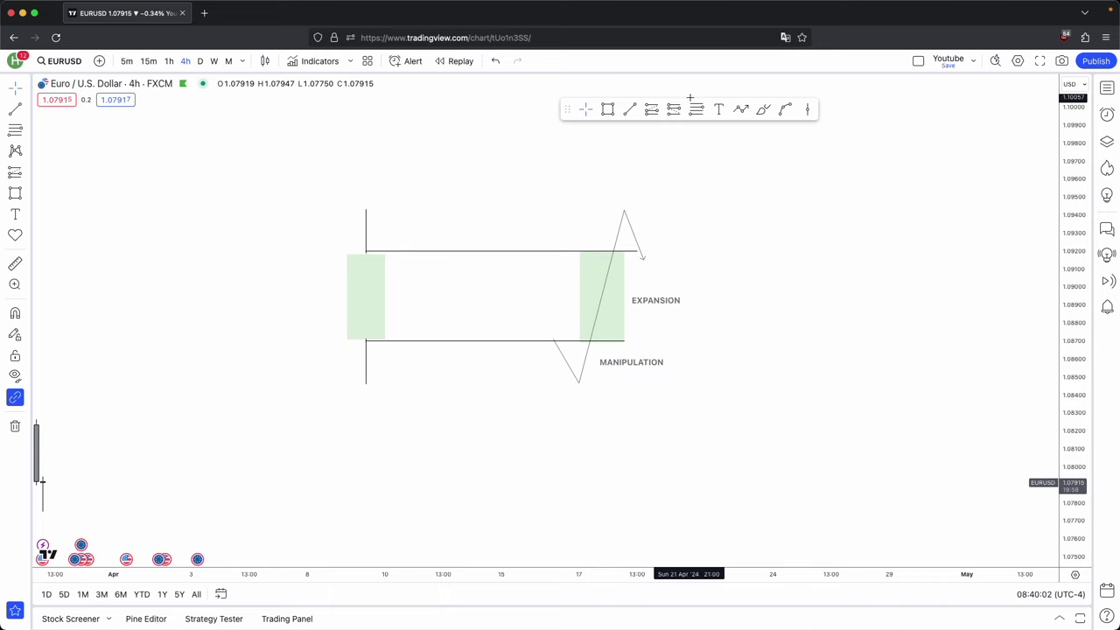
Add the text label RETRACEMENT next to the path's final pullback.
{"action": "left_click", "coordinate": [718, 110]}
{"action": "left_click", "coordinate": [703, 239]}
{"action": "type", "text": "RETRACE"}
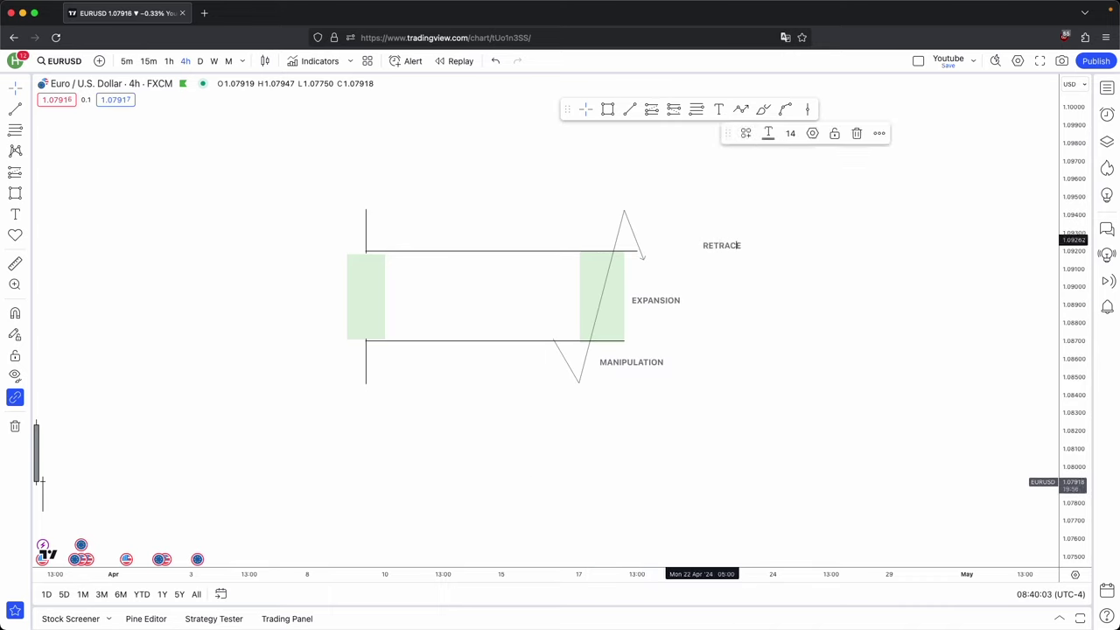
{"action": "left_click", "coordinate": [752, 214]}
{"action": "left_click_drag", "start_coordinate": [756, 246], "coordinate": [707, 241]}
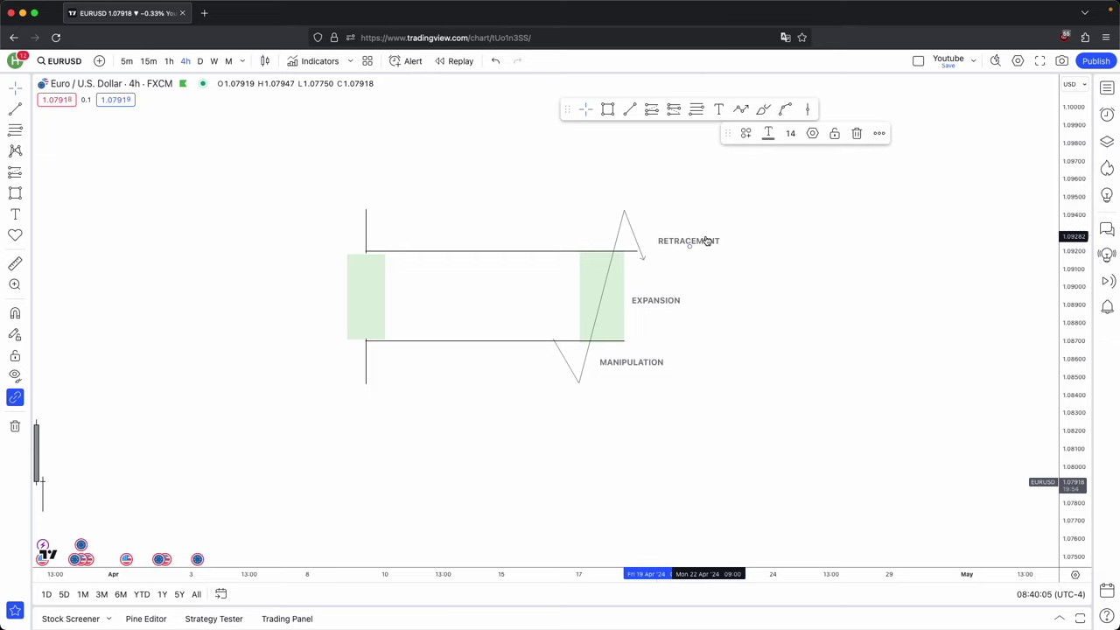
{"action": "left_click", "coordinate": [721, 215]}
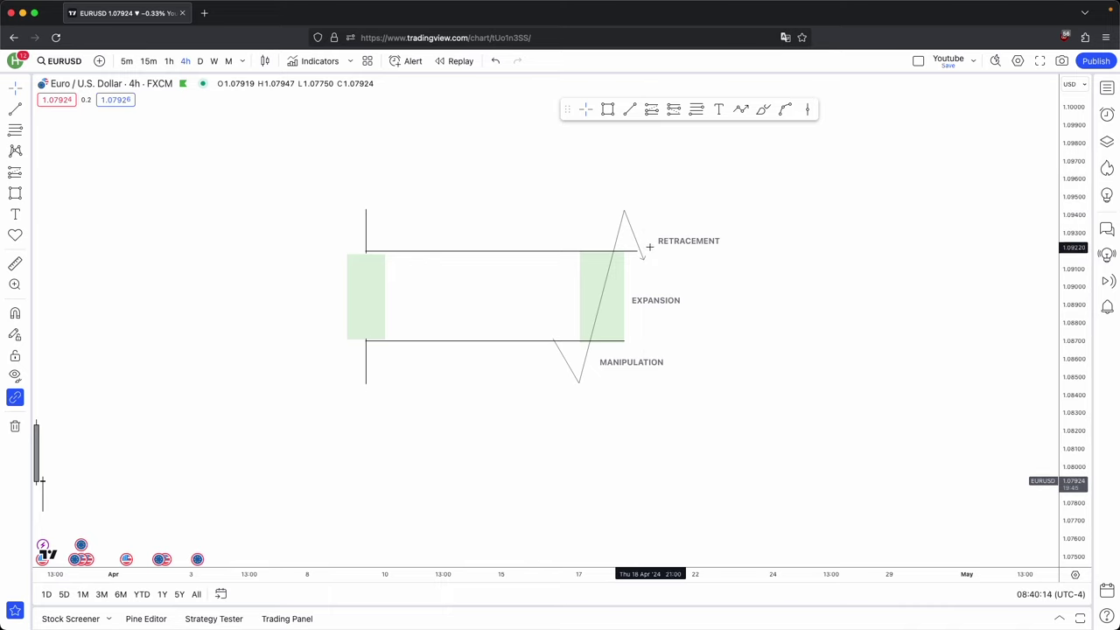
Add the text label ACCUMULATION between the two horizontal lines, ahead of the path and level with EXPANSION.
{"action": "left_click", "coordinate": [720, 109]}
{"action": "left_click", "coordinate": [516, 329]}
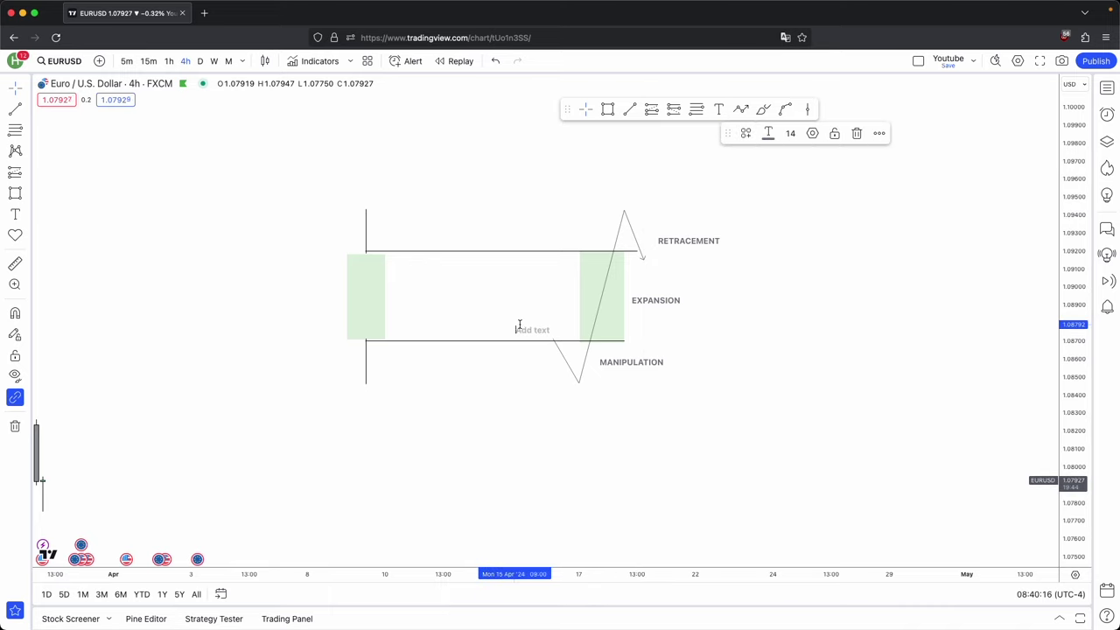
{"action": "type", "text": "ACCUMU"}
{"action": "type", "text": "LATION"}
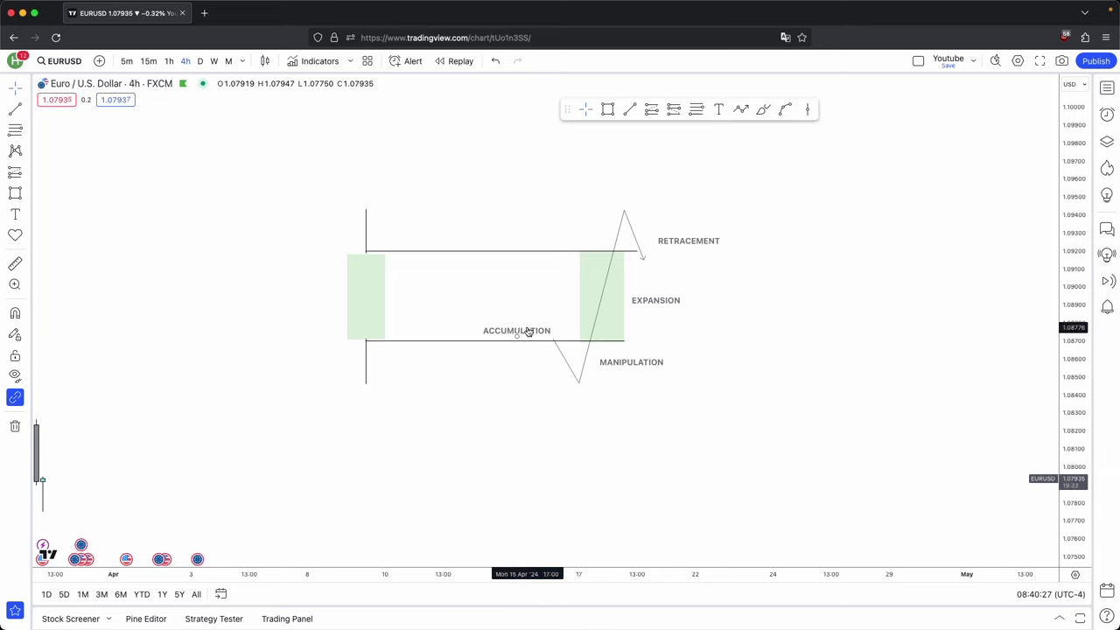
{"action": "left_click_drag", "start_coordinate": [525, 332], "coordinate": [528, 301]}
Draw a zigzag path with three peaks around the lower line beneath ACCUMULATION, leading into the dip.
{"action": "left_click", "coordinate": [741, 108]}
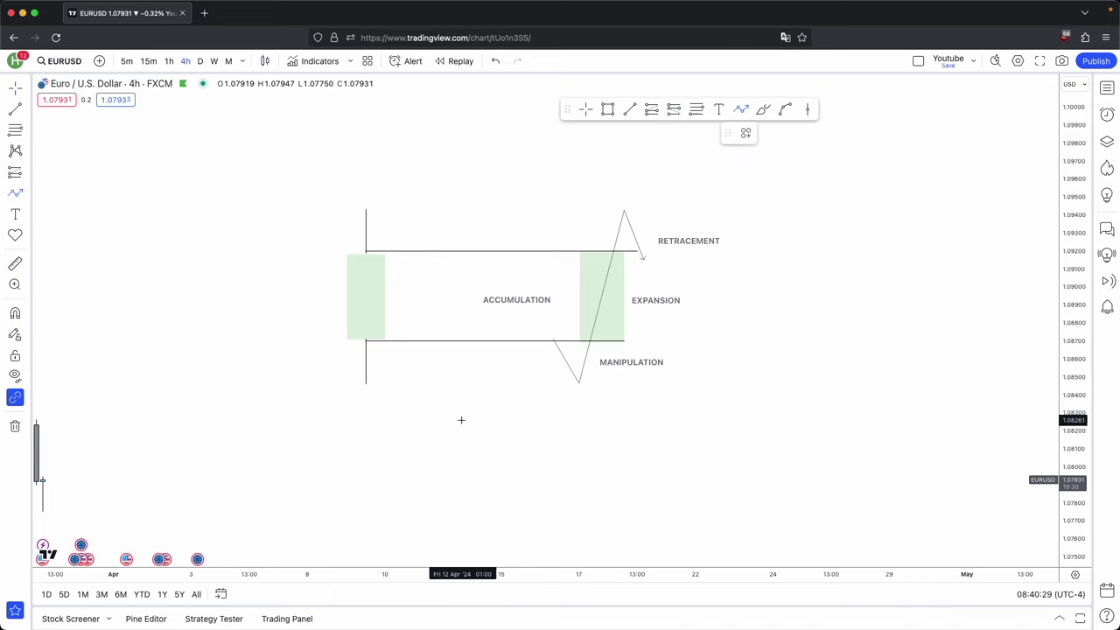
{"action": "left_click", "coordinate": [481, 351]}
{"action": "left_click", "coordinate": [501, 326]}
{"action": "left_click", "coordinate": [513, 350]}
{"action": "left_click", "coordinate": [526, 324]}
{"action": "left_click", "coordinate": [539, 350]}
{"action": "left_click", "coordinate": [553, 322]}
{"action": "double_click", "coordinate": [560, 350]}
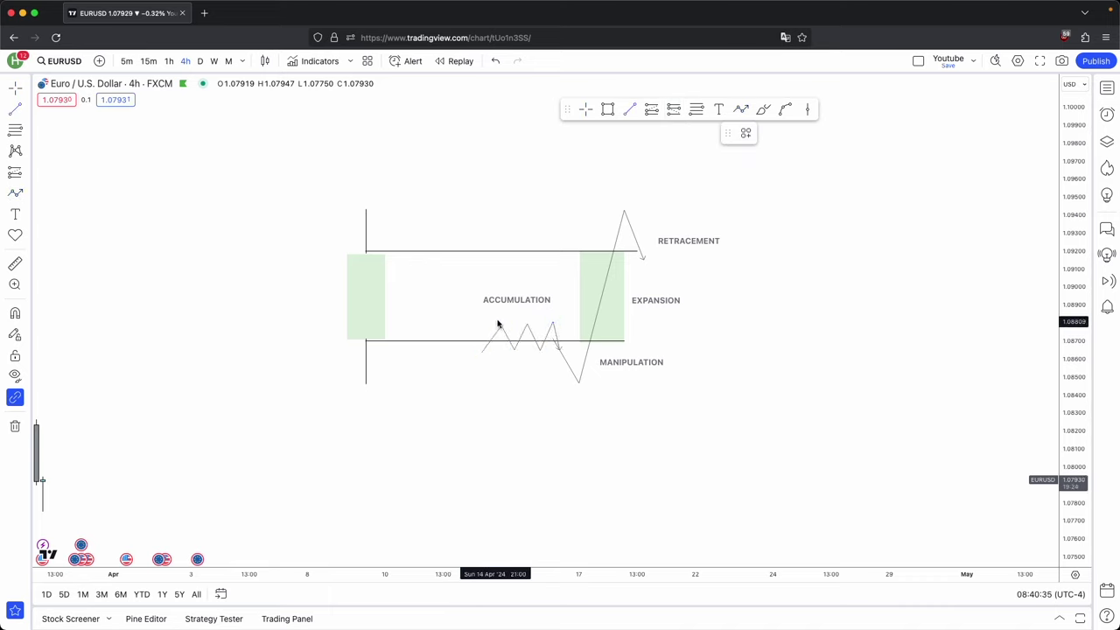
Draw horizontal trend lines just above and just below the accumulation zigzag to mark its range.
{"action": "left_click", "coordinate": [495, 320]}
{"action": "left_click", "coordinate": [552, 320]}
{"action": "left_click", "coordinate": [553, 303]}
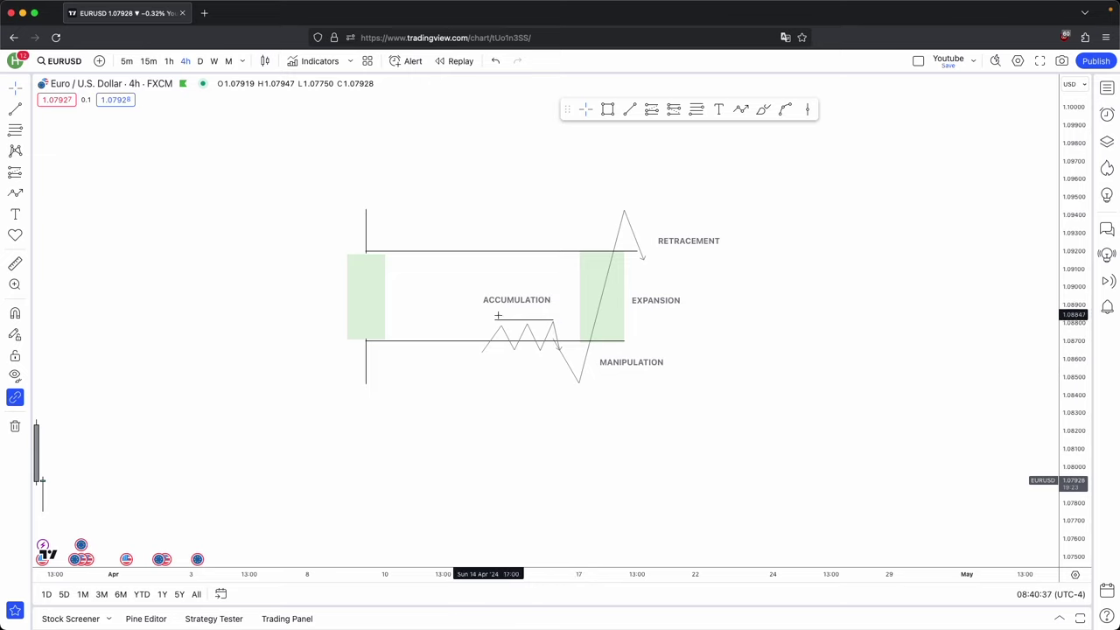
{"action": "left_click", "coordinate": [628, 109]}
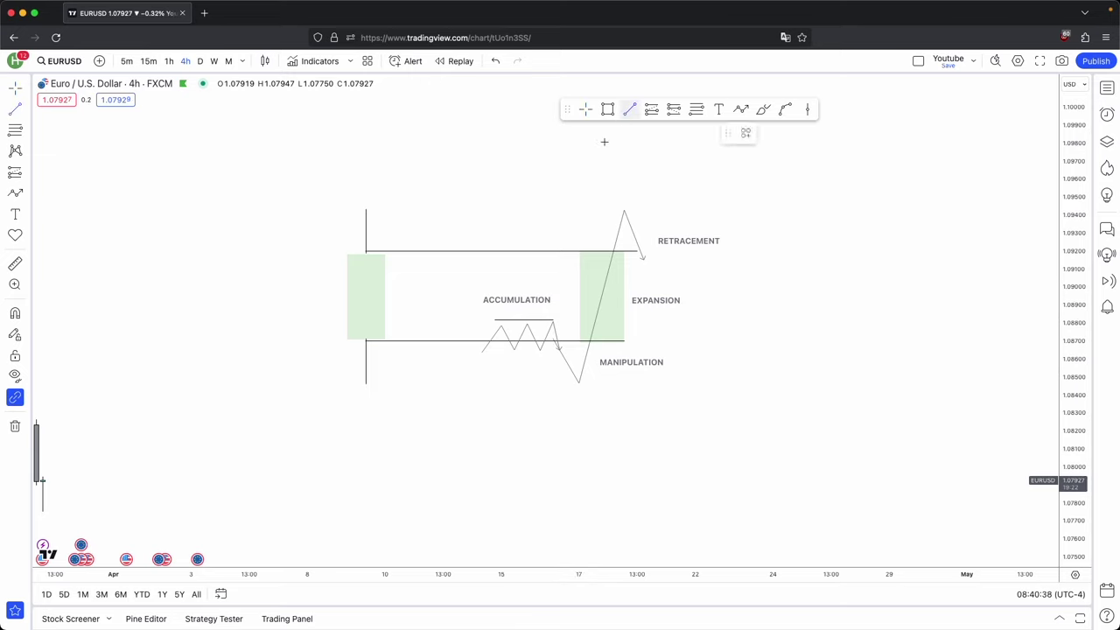
{"action": "left_click_drag", "start_coordinate": [481, 356], "coordinate": [555, 357]}
{"action": "left_click", "coordinate": [560, 356]}
{"action": "left_click", "coordinate": [562, 383]}
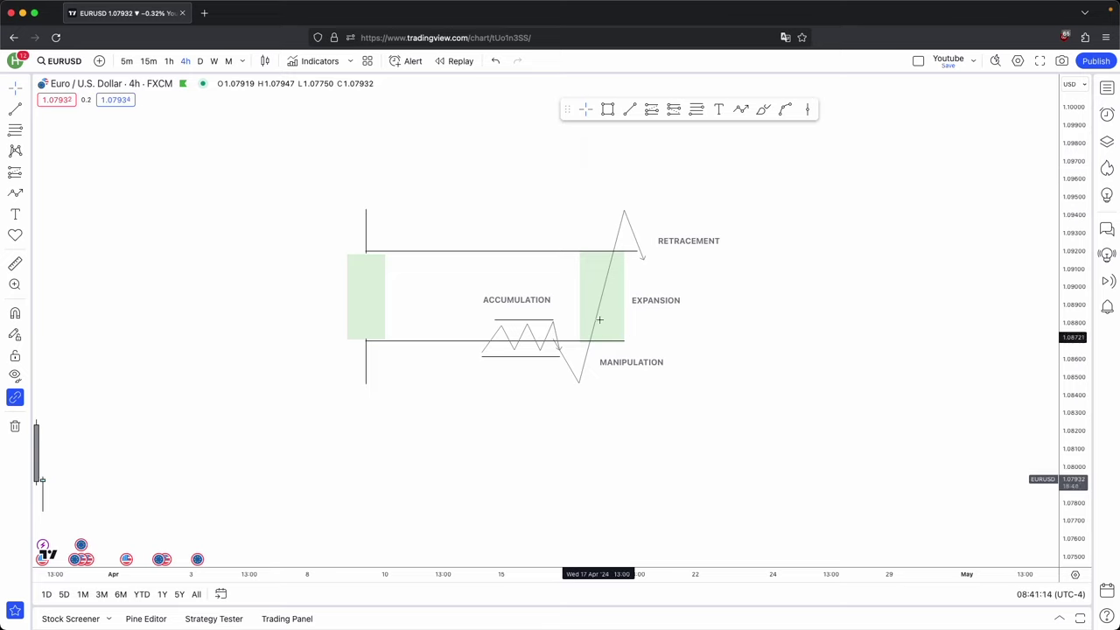
{"action": "left_click", "coordinate": [566, 312]}
{"action": "left_click_drag", "start_coordinate": [566, 321], "coordinate": [560, 322]}
{"action": "left_click", "coordinate": [577, 313]}
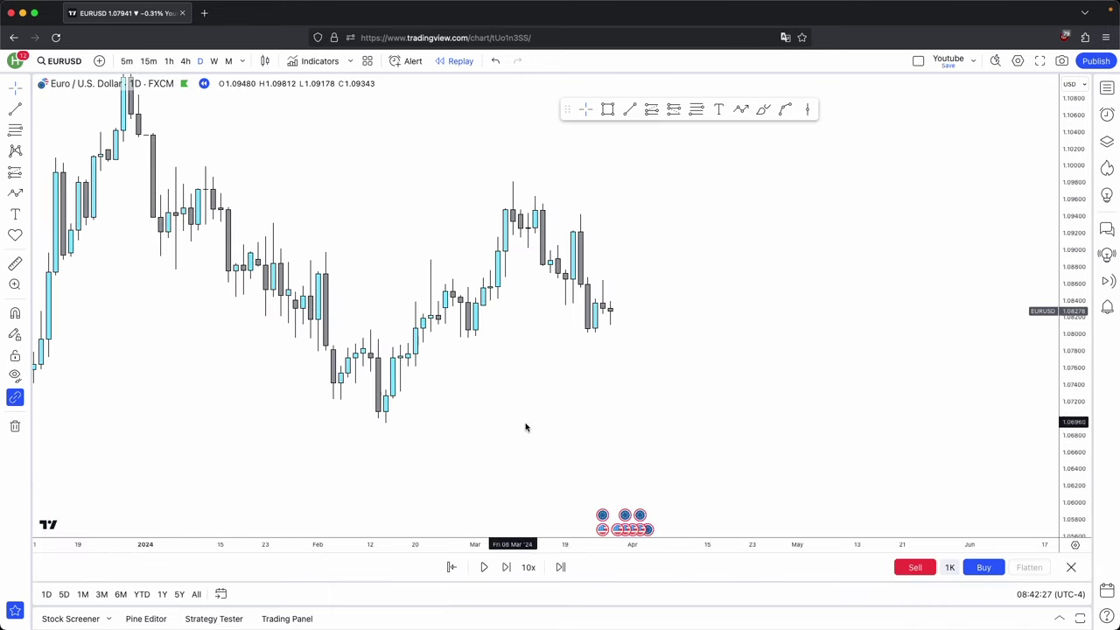
Draw a horizontal line on the daily chart from the late-January high to the March rally and apply the Buyside LQ template.
{"action": "scroll", "coordinate": [664, 251], "scroll_direction": "up", "scroll_amount": 1}
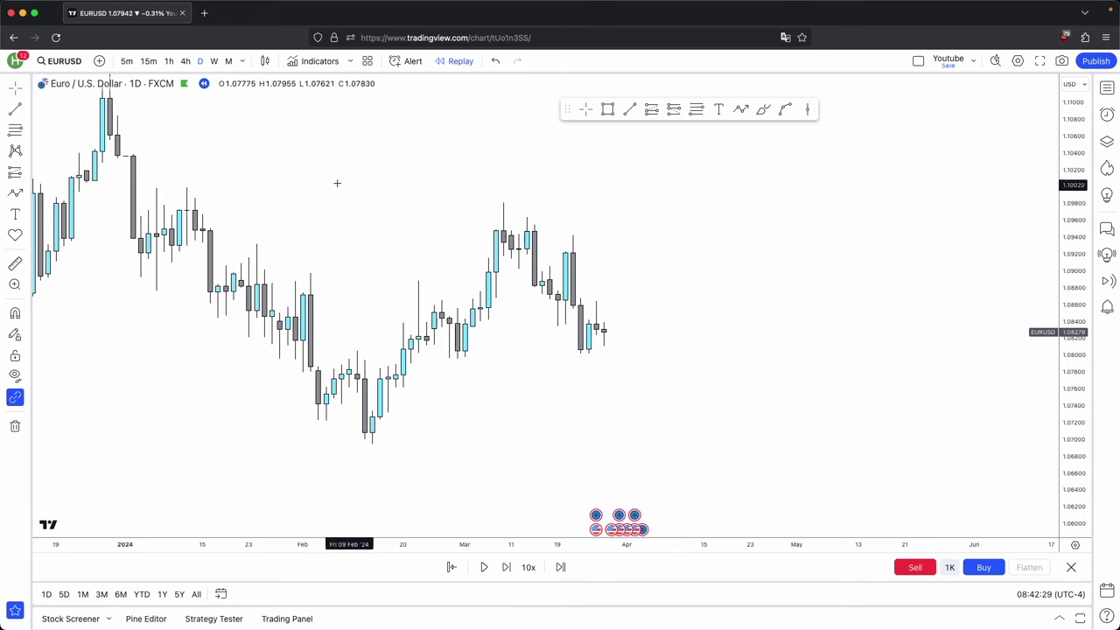
{"action": "left_click", "coordinate": [630, 109]}
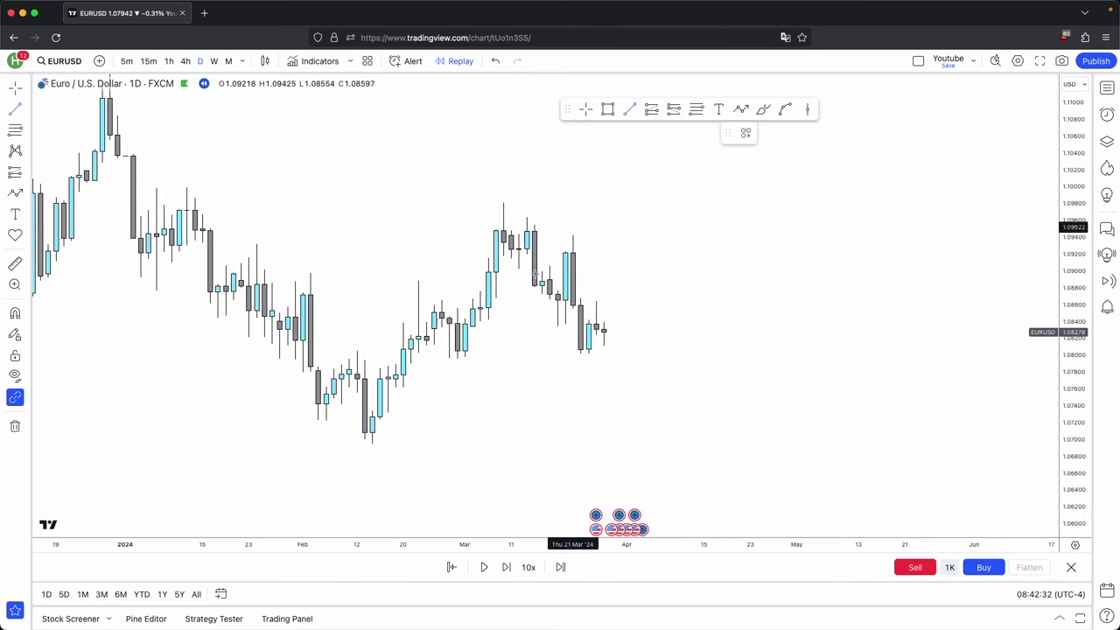
{"action": "left_click", "coordinate": [256, 245]}
{"action": "left_click", "coordinate": [487, 262]}
{"action": "left_click", "coordinate": [745, 133]}
{"action": "left_click", "coordinate": [766, 258]}
Draw a green rectangle above the Buyside LQ line, from the mid-January candles to the late-March candles.
{"action": "left_click_drag", "start_coordinate": [630, 219], "coordinate": [657, 238]}
{"action": "left_click", "coordinate": [607, 113]}
{"action": "mouse_move", "coordinate": [206, 263]}
{"action": "left_mouse_down"}
{"action": "mouse_move", "coordinate": [223, 228]}
{"action": "mouse_move", "coordinate": [607, 245]}
{"action": "left_mouse_up"}
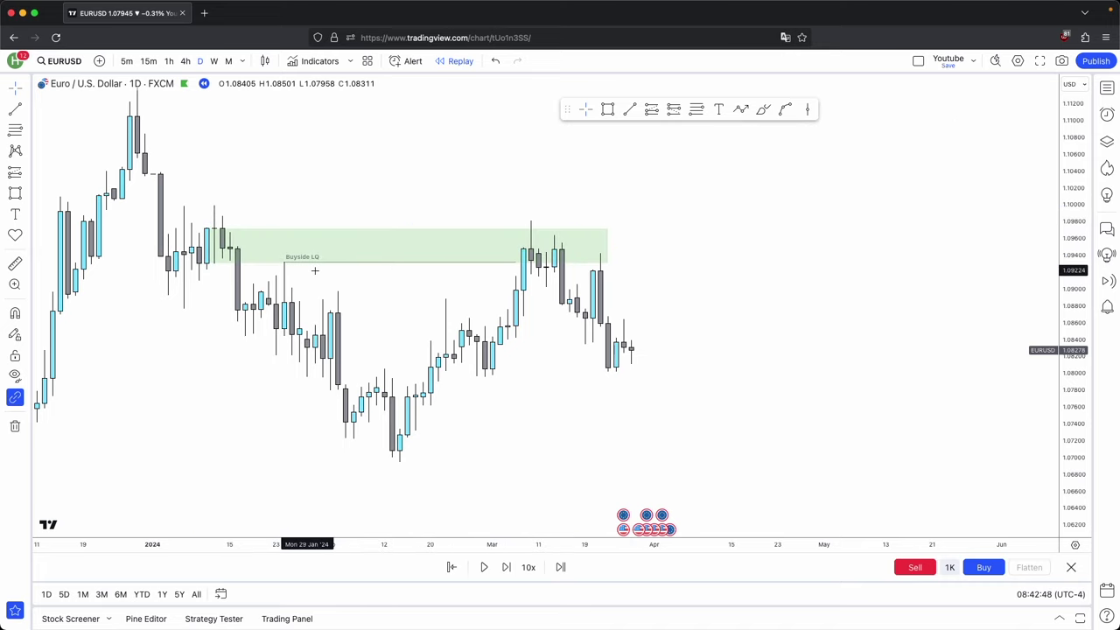
Mark the 12 March low with a short horizontal trend line to the following down candle and colour it red.
{"action": "left_click", "coordinate": [630, 111]}
{"action": "left_click", "coordinate": [561, 289]}
{"action": "left_click", "coordinate": [768, 135]}
{"action": "left_click", "coordinate": [767, 176]}
{"action": "left_click_drag", "start_coordinate": [880, 265], "coordinate": [907, 268]}
{"action": "scroll", "coordinate": [788, 289], "scroll_direction": "up", "scroll_amount": 1}
{"action": "left_click_drag", "start_coordinate": [720, 296], "coordinate": [764, 289]}
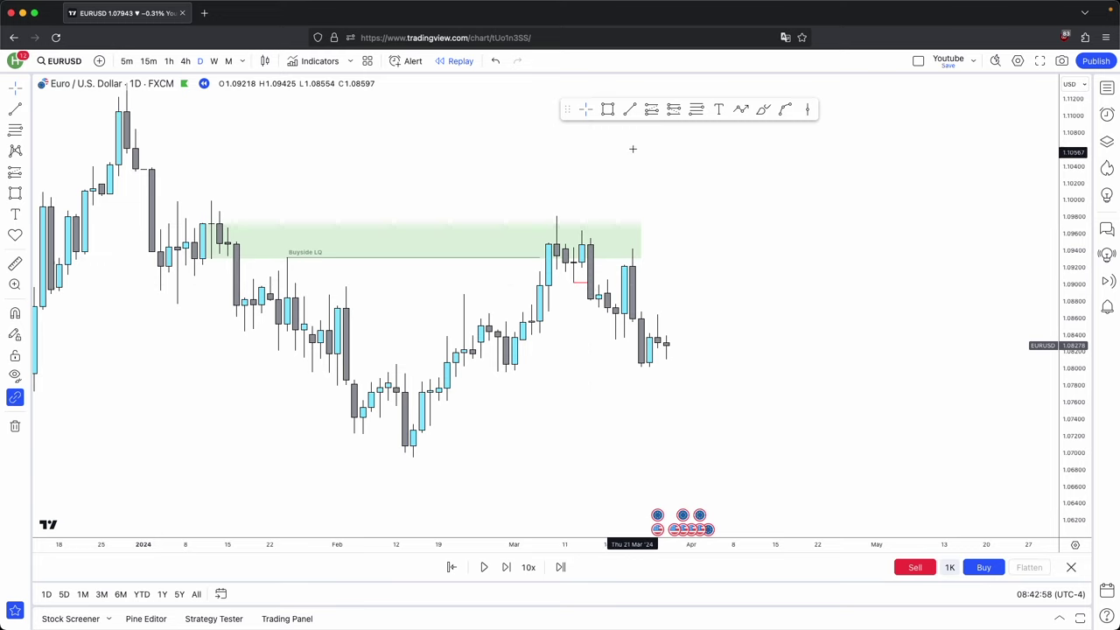
Draw a small green rectangle just above the red line, from the 13 March candle to the end of the large zone.
{"action": "left_click", "coordinate": [607, 109]}
{"action": "left_click", "coordinate": [582, 269], "text": "super"}
{"action": "left_click_drag", "start_coordinate": [598, 276], "coordinate": [640, 277]}
{"action": "left_click", "coordinate": [680, 286]}
Draw a second small green rectangle from the 13 March candle, overlapping the lower part of the large zone and extending past its end.
{"action": "left_click", "coordinate": [607, 109]}
{"action": "left_click", "coordinate": [581, 263], "text": "super"}
{"action": "left_click", "coordinate": [582, 245], "text": "super"}
{"action": "left_click_drag", "start_coordinate": [581, 254], "coordinate": [667, 261]}
{"action": "left_click", "coordinate": [652, 241]}
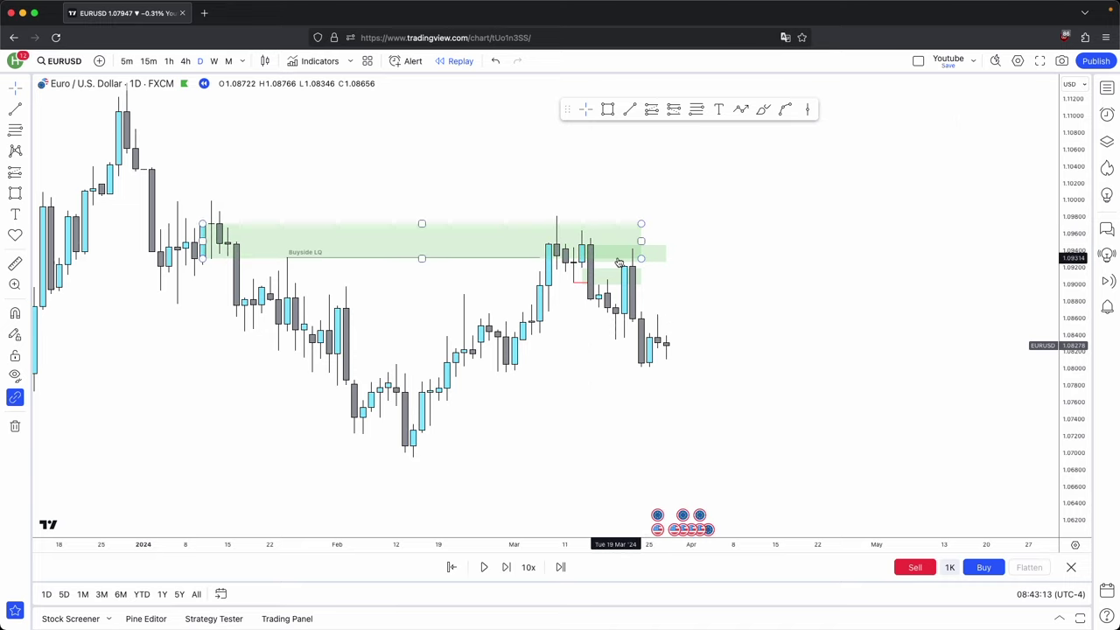
Mark the 19 March low with a short horizontal trend line extended to the next large down candle.
{"action": "left_click", "coordinate": [629, 108]}
{"action": "left_click", "coordinate": [615, 340]}
{"action": "left_click", "coordinate": [644, 347]}
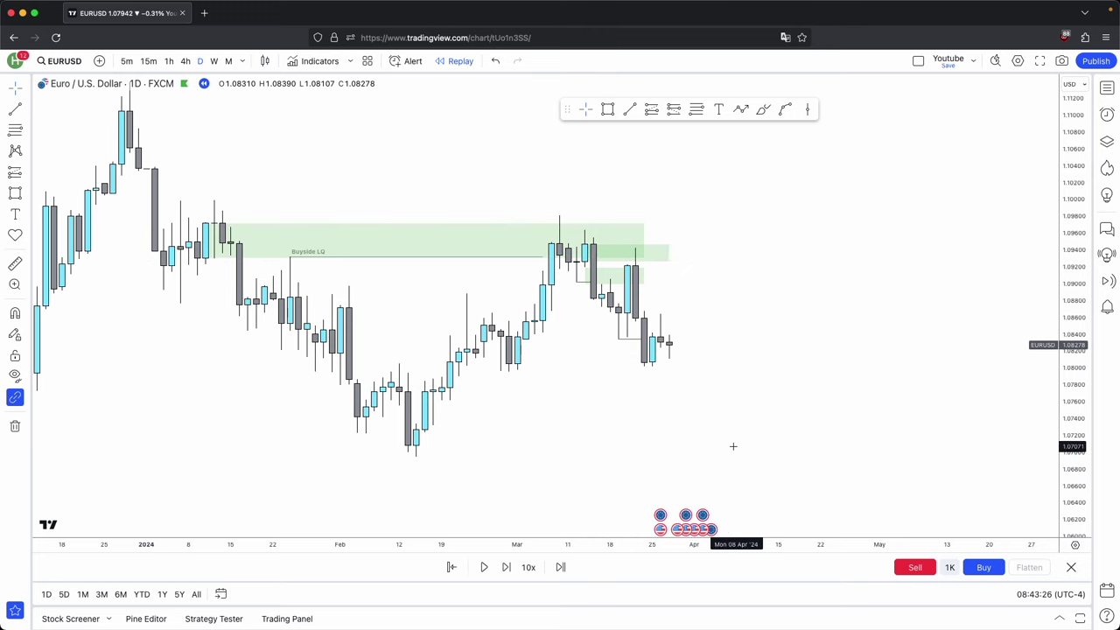
Extend a horizontal trend line from the 29 February low to 18 March and apply the Sellside LQ template.
{"action": "left_click", "coordinate": [610, 371]}
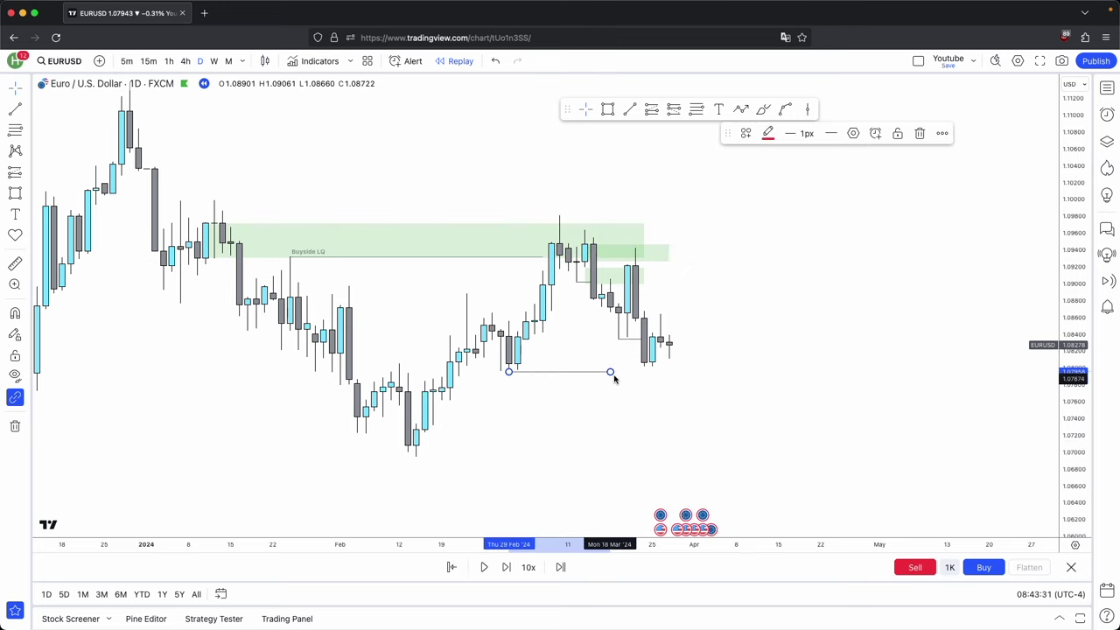
{"action": "left_click", "coordinate": [770, 346]}
Mark the 20 February and 14 February lows with horizontal trend lines using the Sellside LQ template.
{"action": "left_click", "coordinate": [451, 402]}
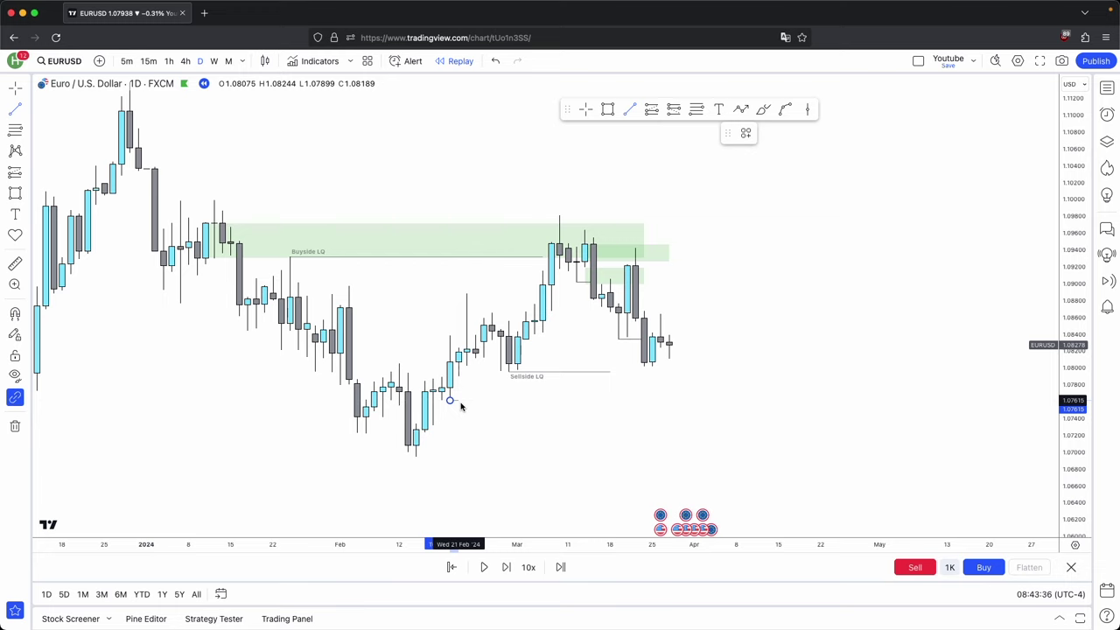
{"action": "left_click", "coordinate": [576, 401]}
{"action": "left_click", "coordinate": [745, 133]}
{"action": "left_click", "coordinate": [770, 333]}
{"action": "left_click", "coordinate": [777, 289]}
{"action": "left_click", "coordinate": [629, 109]}
{"action": "left_click", "coordinate": [415, 458], "text": "super"}
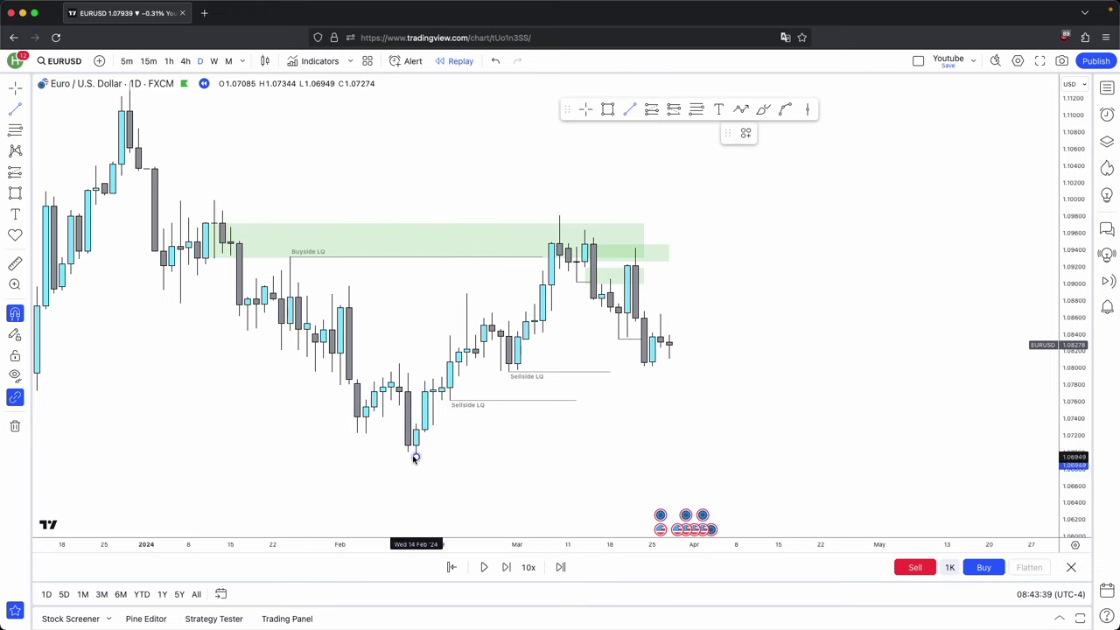
{"action": "left_click", "coordinate": [746, 133]}
{"action": "left_click", "coordinate": [772, 366]}
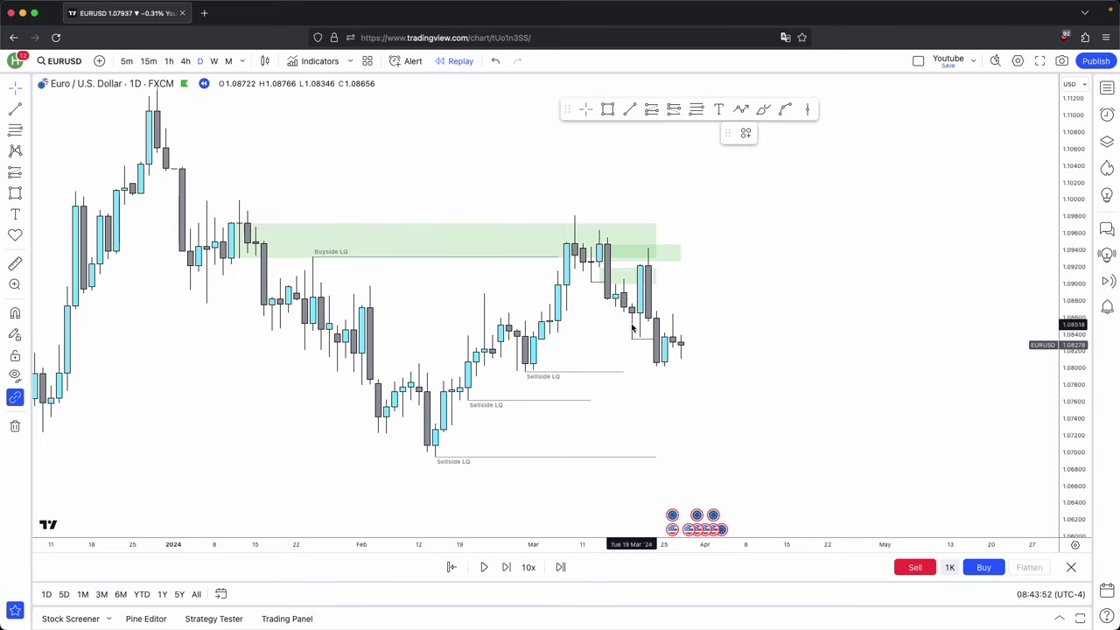
Delete the green zones and the two lower Sellside LQ lines at the 20 and 14 February lows.
{"action": "scroll", "coordinate": [636, 338], "scroll_direction": "up", "scroll_amount": 3}
{"action": "left_click_drag", "start_coordinate": [629, 295], "coordinate": [955, 282]}
{"action": "left_click", "coordinate": [919, 134]}
{"action": "scroll", "coordinate": [952, 285], "scroll_direction": "up", "scroll_amount": 1}
{"action": "left_click_drag", "start_coordinate": [850, 470], "coordinate": [484, 366]}
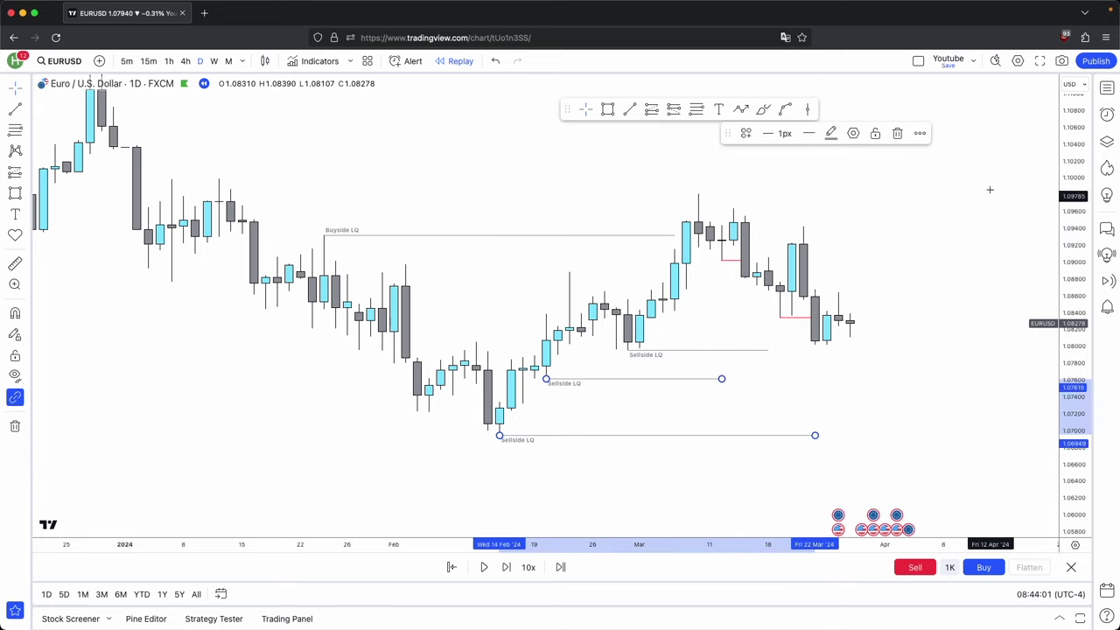
{"action": "left_click", "coordinate": [909, 157]}
Draw a green rectangle between the 21 March candle's low and the 25 March candle's high, extended to 28 March.
{"action": "scroll", "coordinate": [909, 158], "scroll_direction": "up", "scroll_amount": 5}
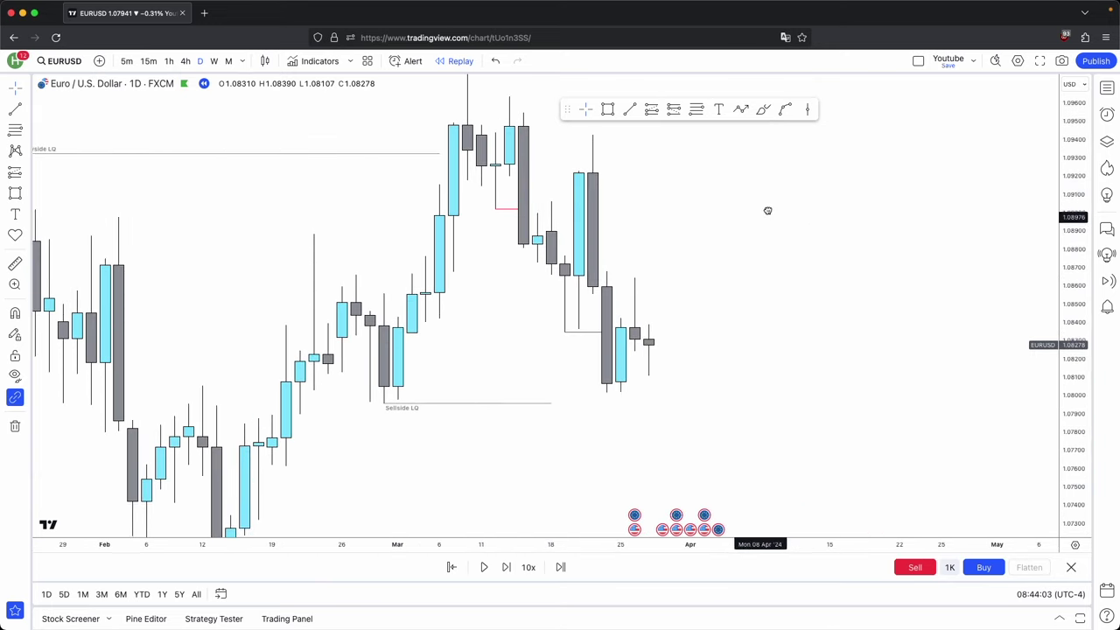
{"action": "left_click_drag", "start_coordinate": [1069, 292], "coordinate": [1069, 330]}
{"action": "left_click", "coordinate": [608, 109]}
{"action": "left_click", "coordinate": [623, 299]}
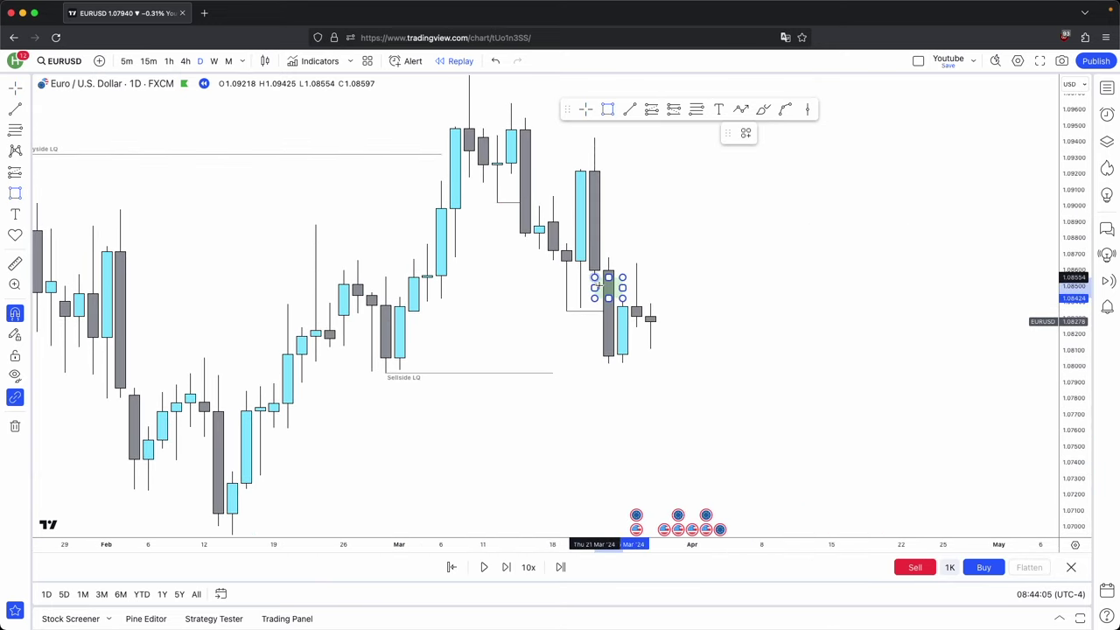
{"action": "left_click", "coordinate": [595, 277]}
{"action": "left_click_drag", "start_coordinate": [623, 287], "coordinate": [664, 285]}
{"action": "left_click", "coordinate": [707, 271]}
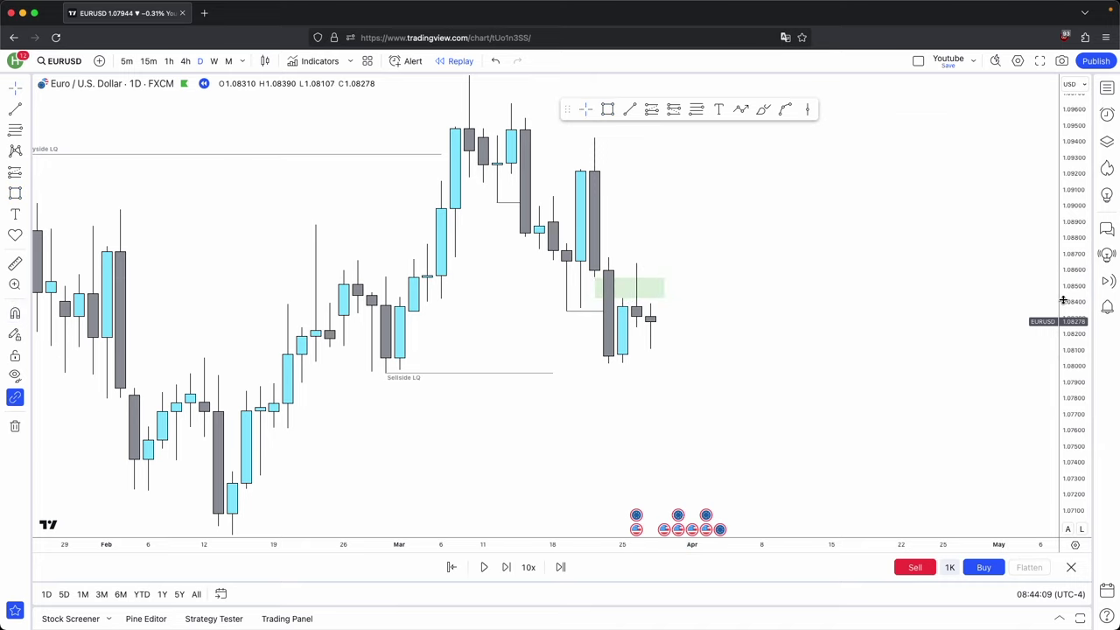
Mark the 26 March high with a horizontal trend line extended to 3 April.
{"action": "left_click_drag", "start_coordinate": [1062, 295], "coordinate": [1063, 368]}
{"action": "left_click_drag", "start_coordinate": [640, 245], "coordinate": [638, 252]}
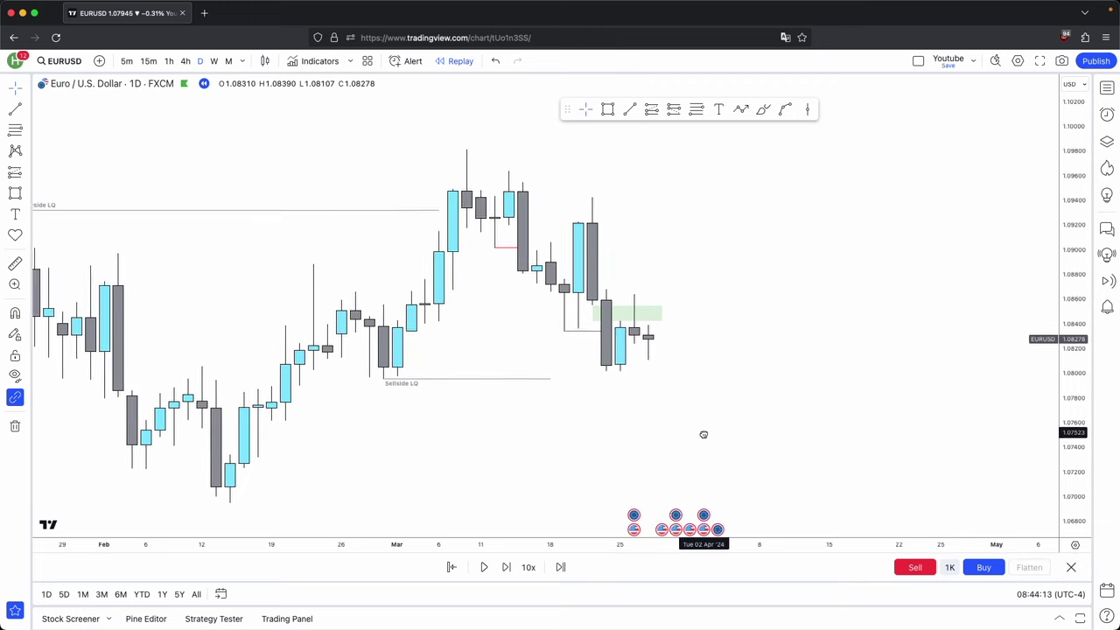
{"action": "key", "text": "alt+t"}
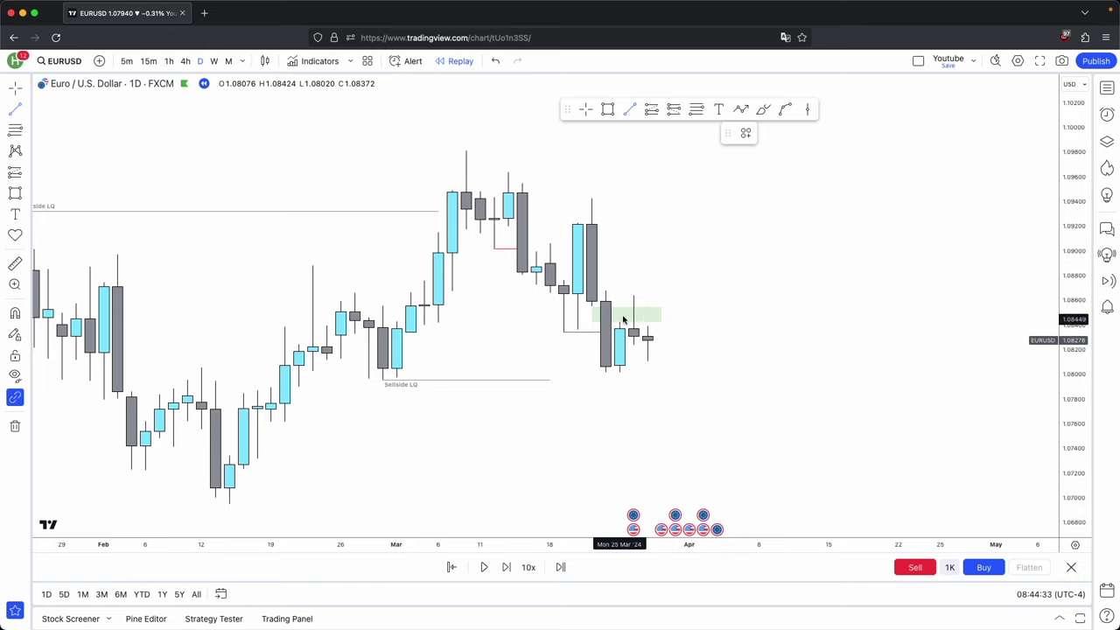
{"action": "scroll", "coordinate": [629, 332], "scroll_direction": "up", "scroll_amount": 2}
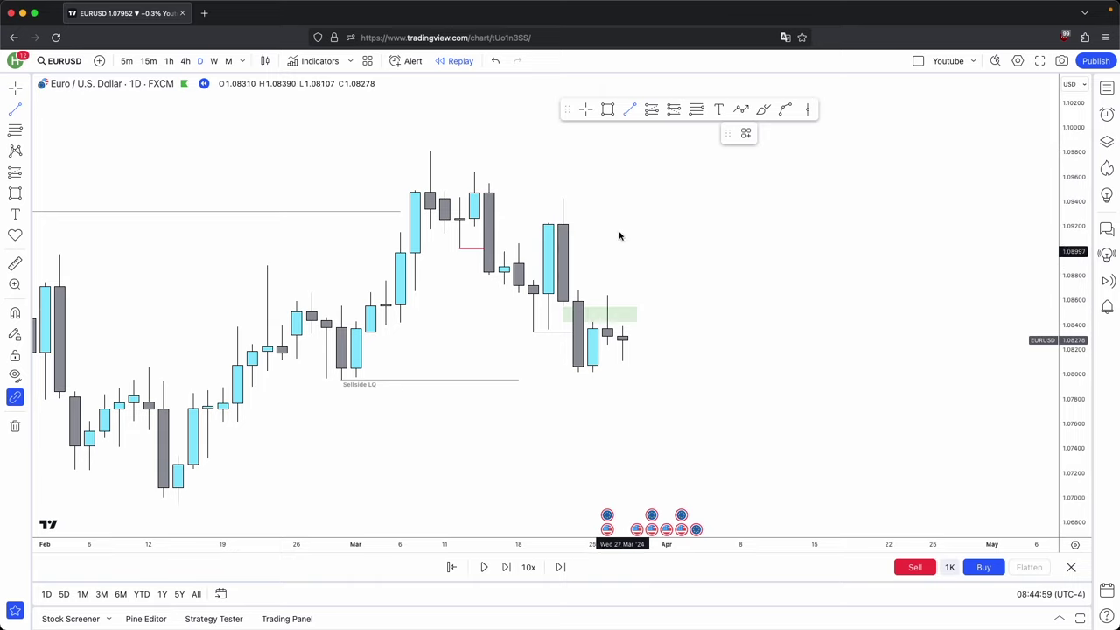
{"action": "left_click", "coordinate": [630, 110]}
{"action": "left_click_drag", "start_coordinate": [623, 294], "coordinate": [696, 295]}
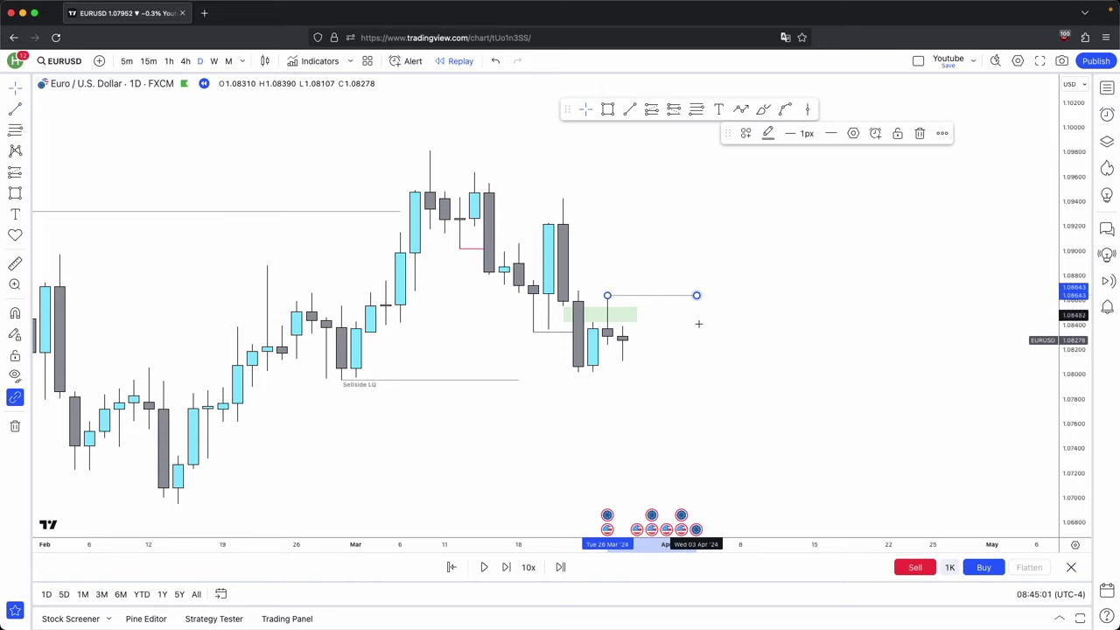
{"action": "left_click", "coordinate": [745, 133]}
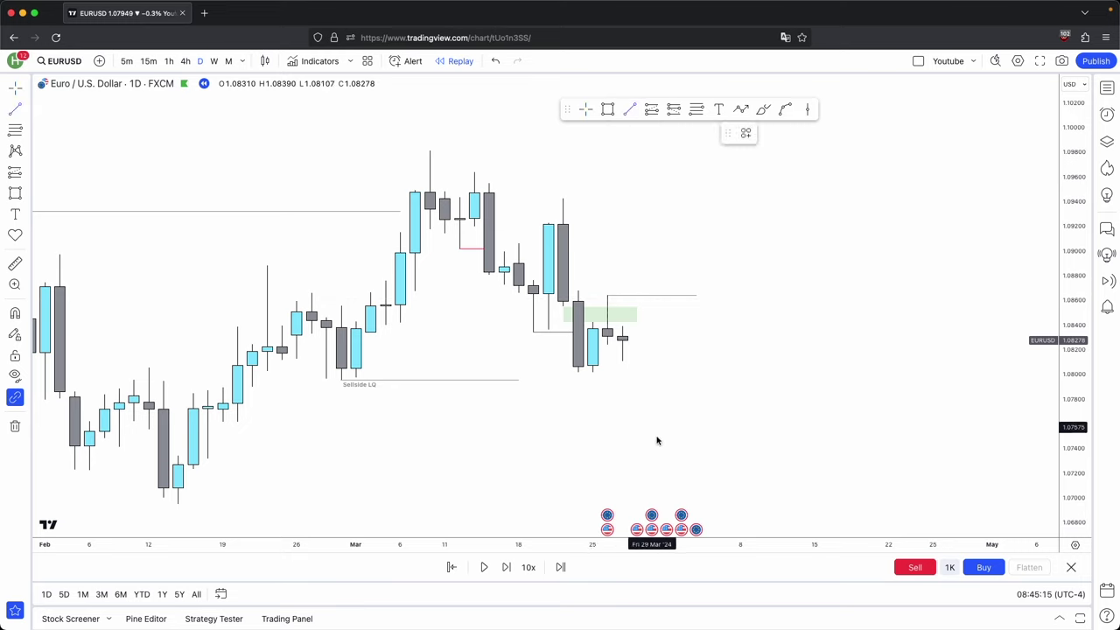
Mark the 22 March low with a horizontal trend line to 3 April and apply the Sellside LQ template.
{"action": "key", "text": "super"}
{"action": "left_click_drag", "start_coordinate": [577, 380], "coordinate": [696, 374]}
{"action": "left_click", "coordinate": [745, 133]}
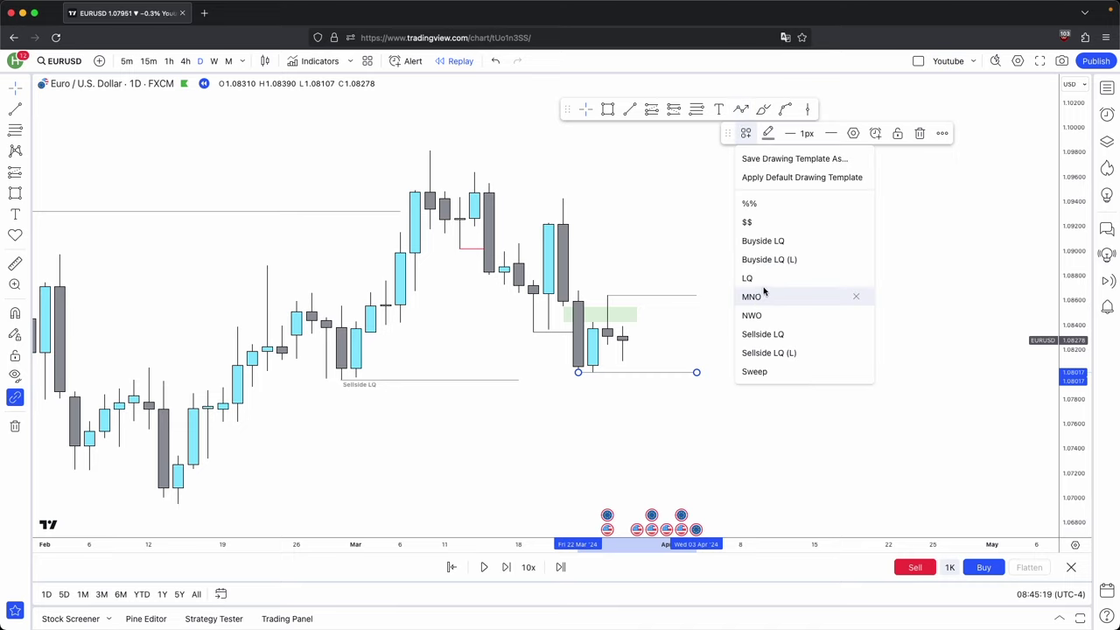
{"action": "left_click", "coordinate": [763, 334]}
Delete the Sellside LQ line at the 22 March low and extend the 29 February Sellside LQ line horizontally to 3 April.
{"action": "left_click", "coordinate": [343, 380]}
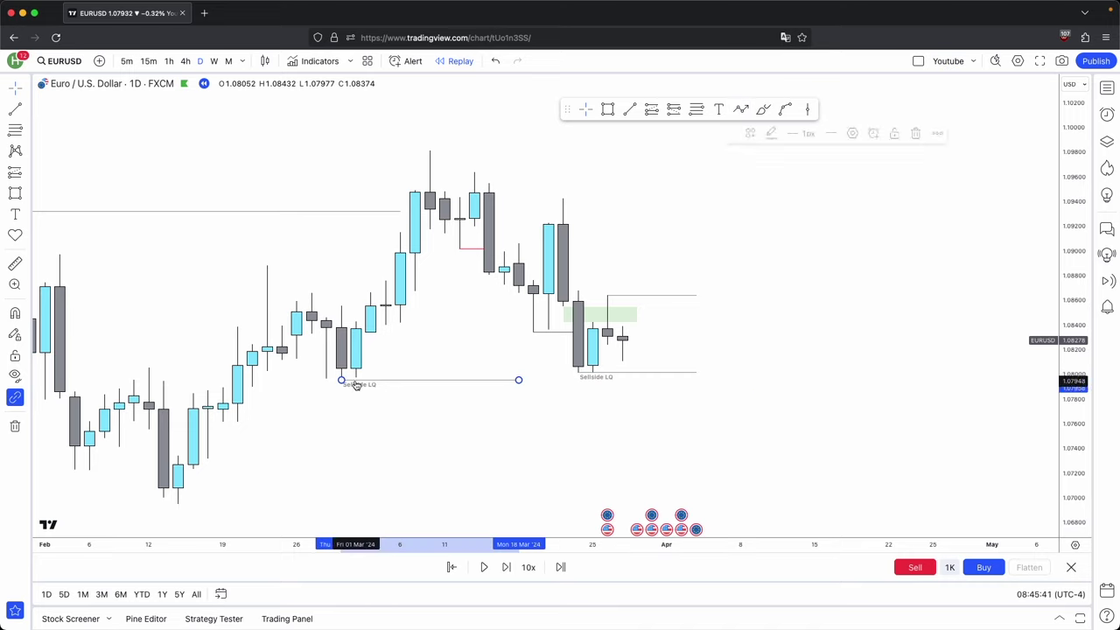
{"action": "left_click", "coordinate": [679, 371]}
{"action": "key", "text": "Delete"}
{"action": "left_click", "coordinate": [517, 380]}
{"action": "left_click_drag", "start_coordinate": [517, 380], "coordinate": [580, 379]}
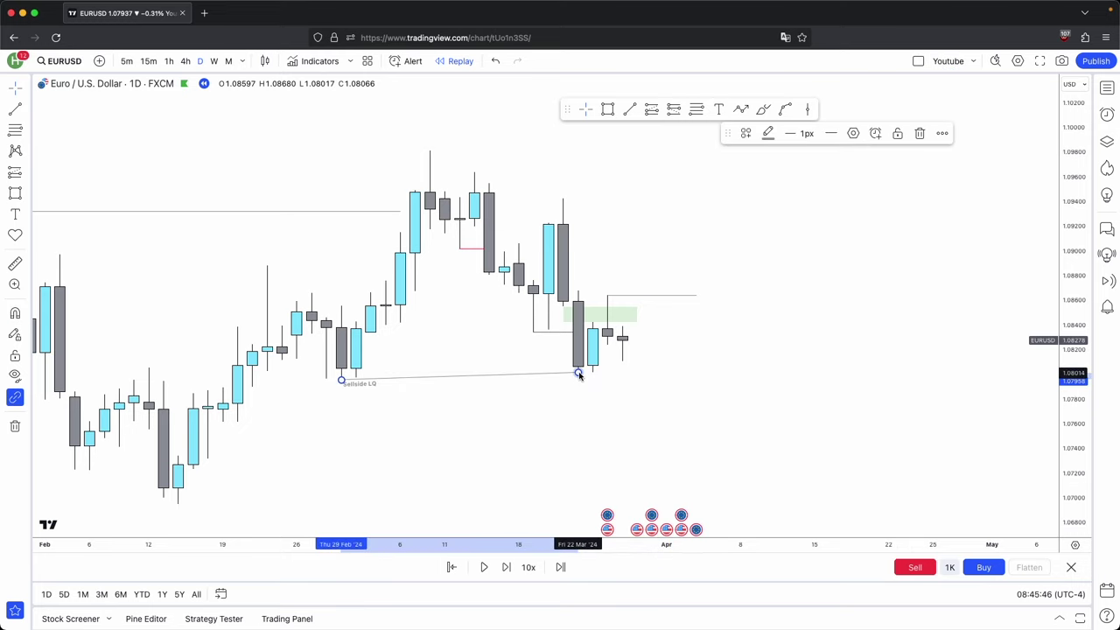
{"action": "left_click_drag", "start_coordinate": [580, 374], "coordinate": [715, 383]}
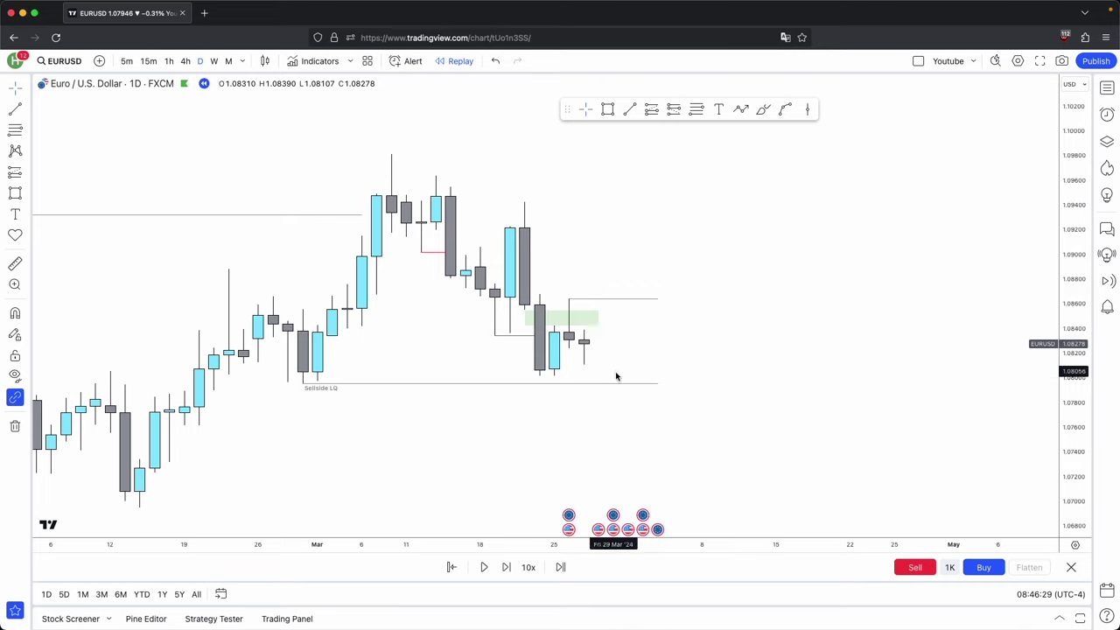
Draw a projected price path from the last candle up into the green zone, down through the Sellside LQ line and slightly back up.
{"action": "left_click", "coordinate": [598, 342]}
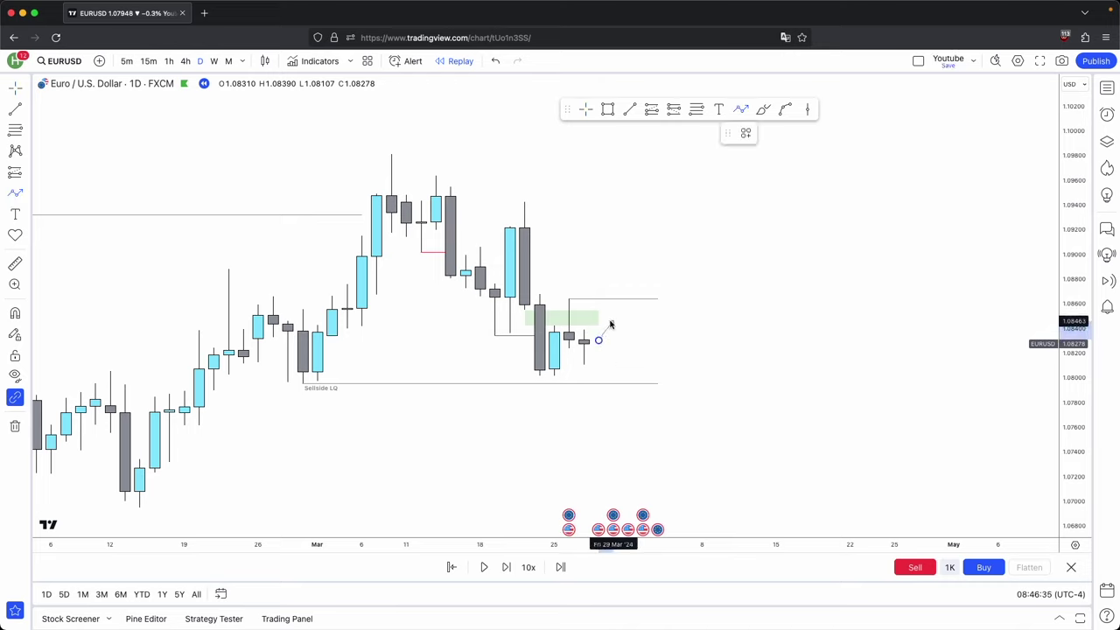
{"action": "left_click", "coordinate": [612, 322]}
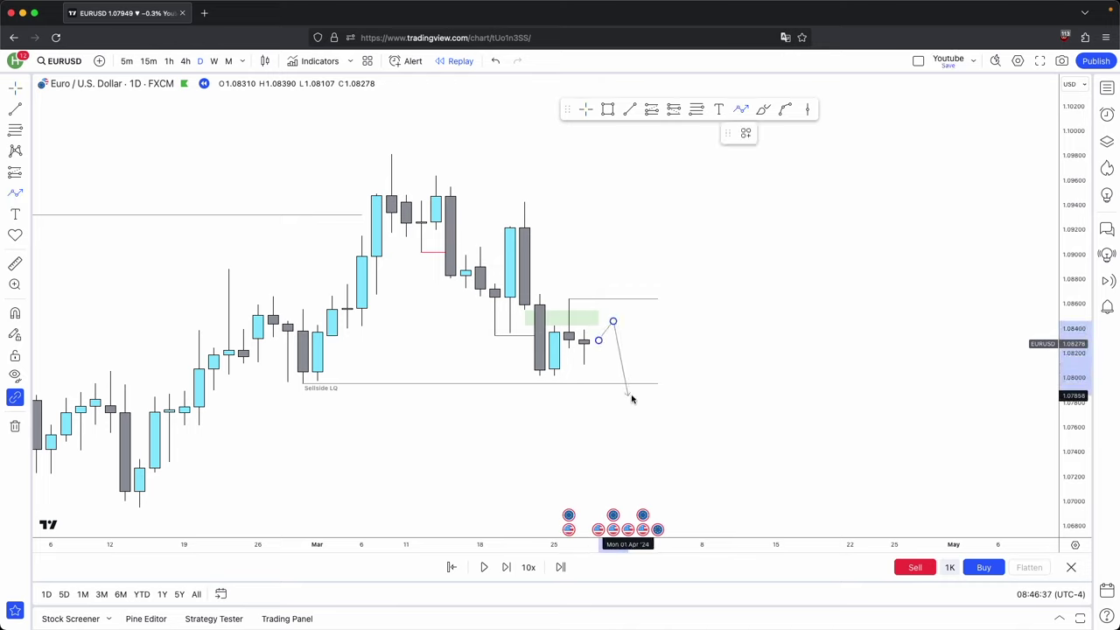
{"action": "left_click", "coordinate": [628, 396]}
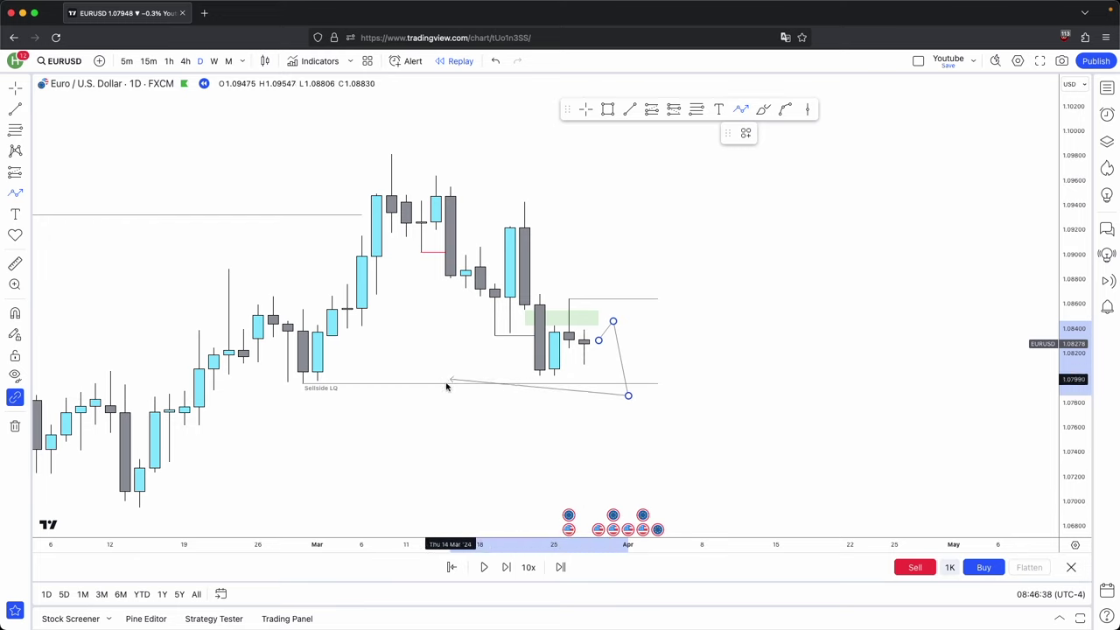
{"action": "left_click", "coordinate": [642, 374]}
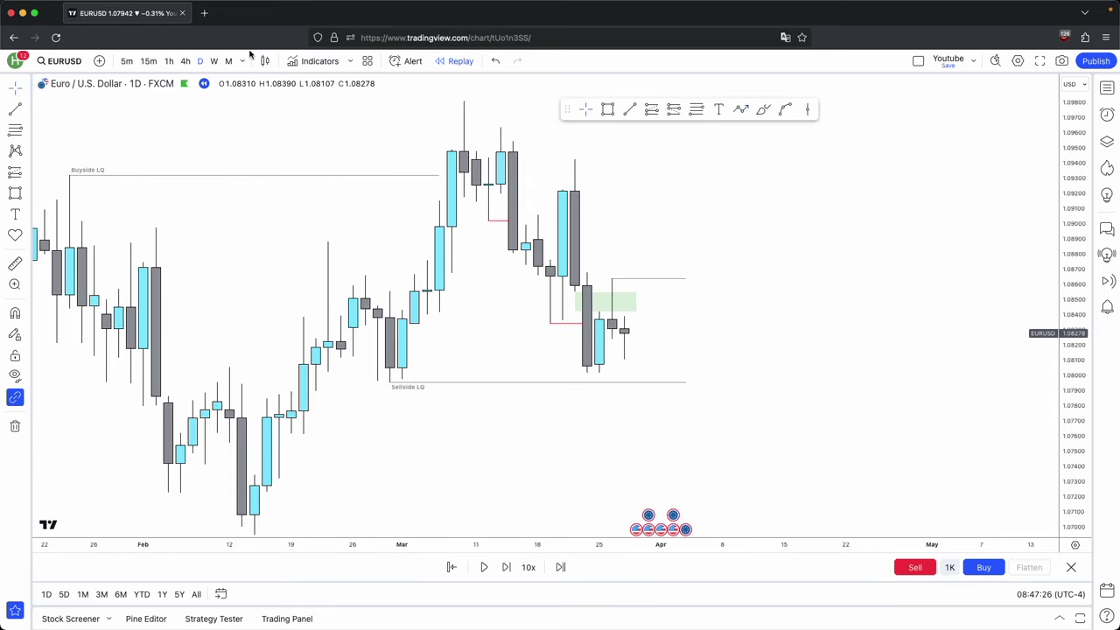
Switch the chart to the 1-hour timeframe and step the replay forward to the 28 March 00:00 candle.
{"action": "left_click", "coordinate": [174, 61]}
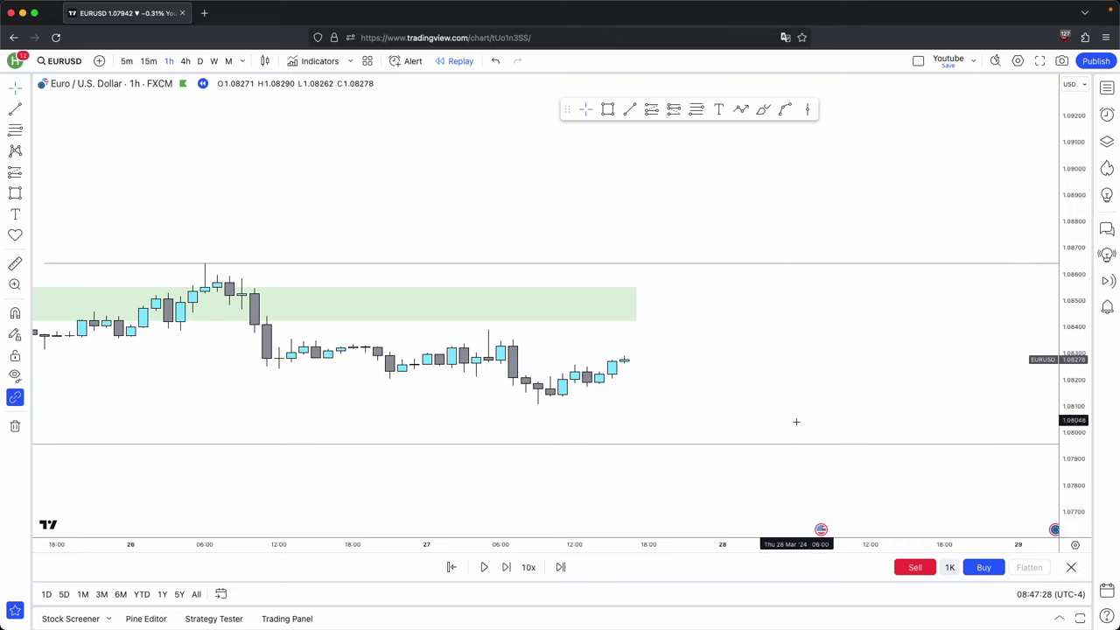
{"action": "left_click", "coordinate": [505, 566]}
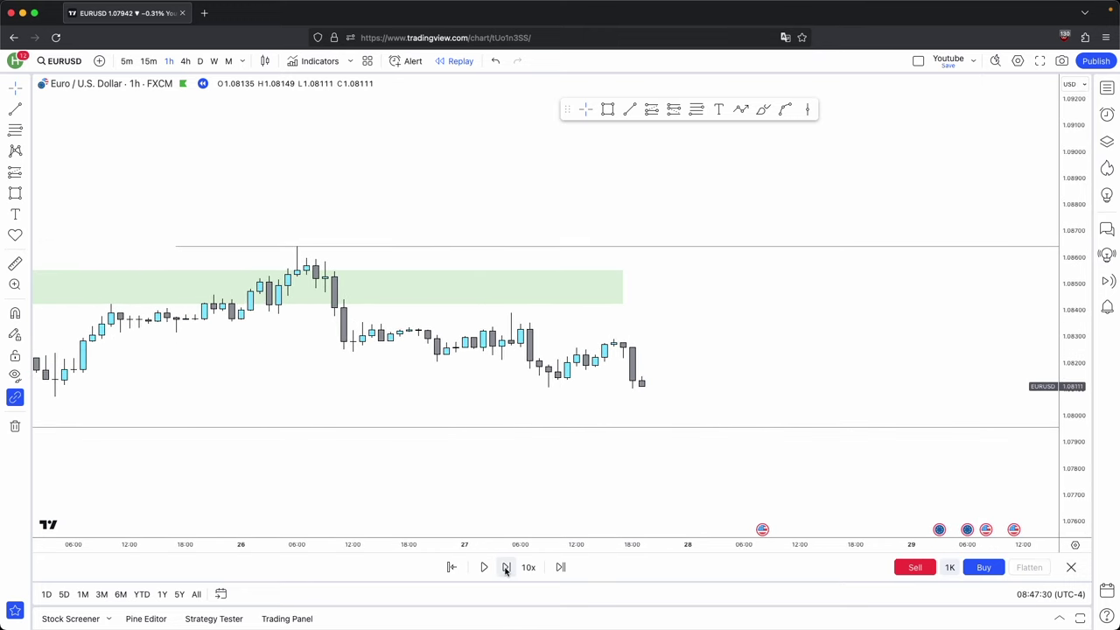
{"action": "left_click", "coordinate": [505, 566]}
{"action": "left_click", "coordinate": [506, 567]}
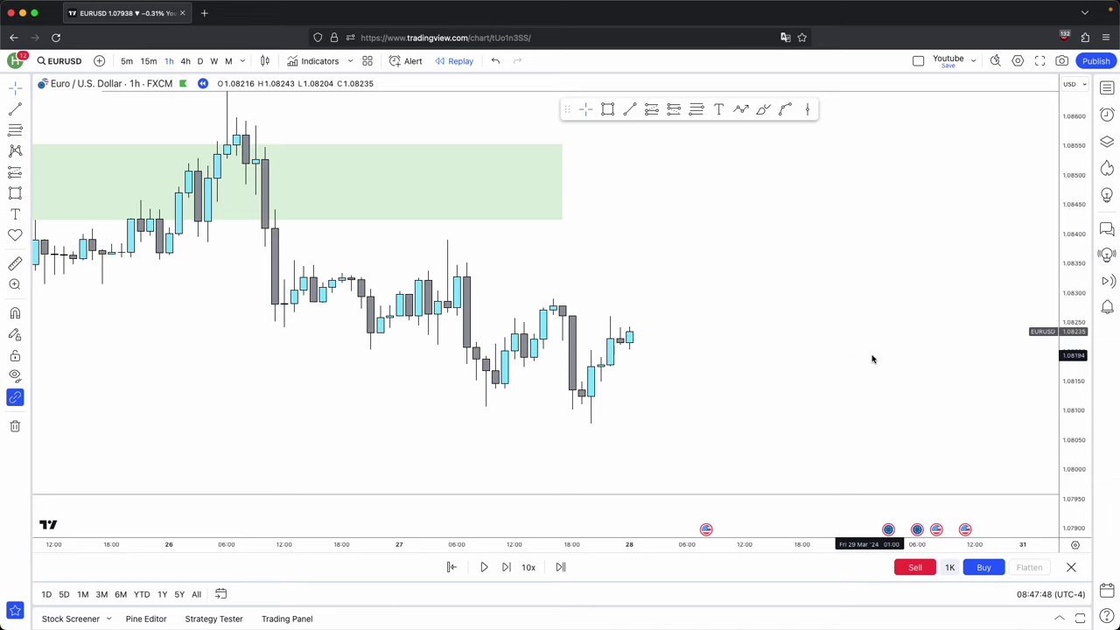
Draw a horizontal trend line from the open of the 28 March 00:00 candle, extended to 31 March.
{"action": "scroll", "coordinate": [669, 328], "scroll_direction": "up", "scroll_amount": 1}
{"action": "left_click", "coordinate": [629, 109]}
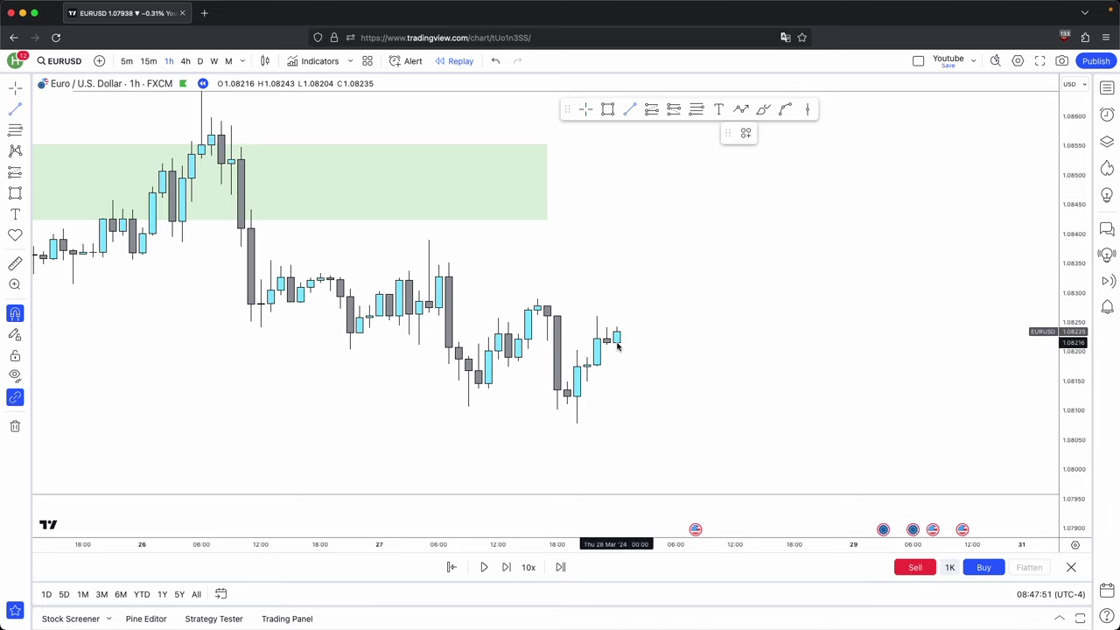
{"action": "left_click", "coordinate": [617, 343], "text": "super"}
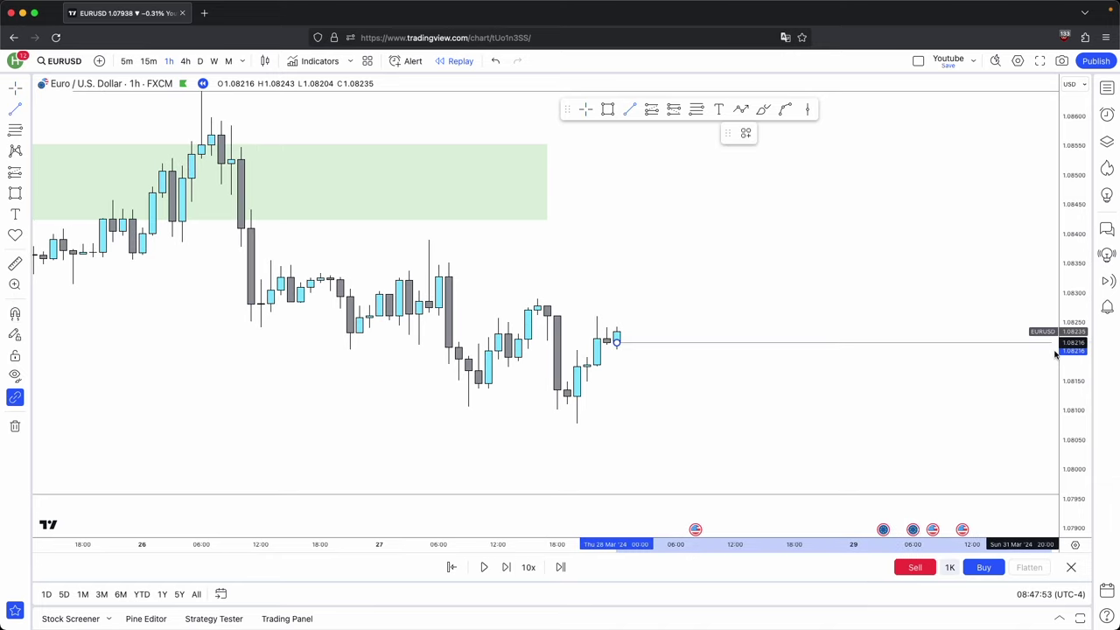
{"action": "left_click", "coordinate": [904, 338], "text": "shift"}
{"action": "left_click_drag", "start_coordinate": [902, 300], "coordinate": [872, 296]}
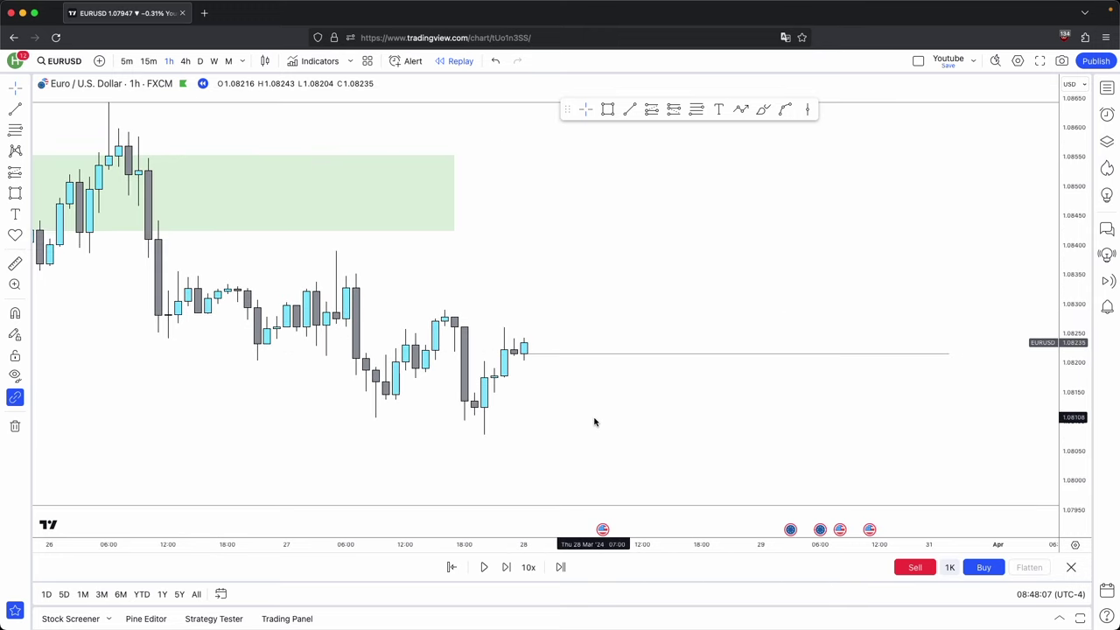
View the 28 March candle on the daily chart and return to the 1-hour timeframe.
{"action": "left_click_drag", "start_coordinate": [572, 294], "coordinate": [579, 303]}
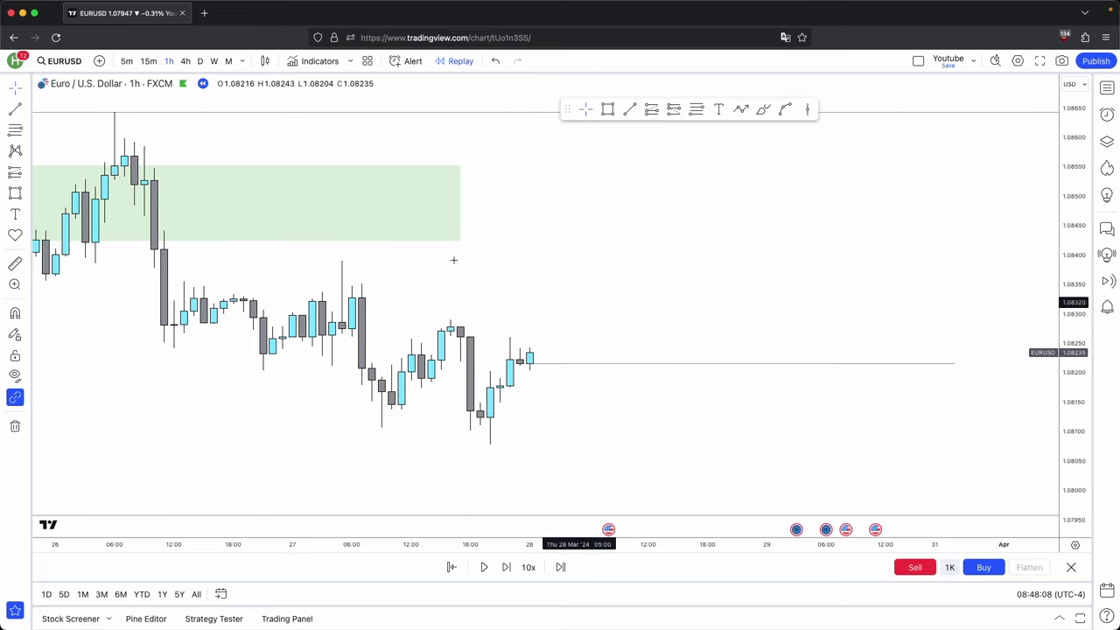
{"action": "left_click", "coordinate": [200, 61]}
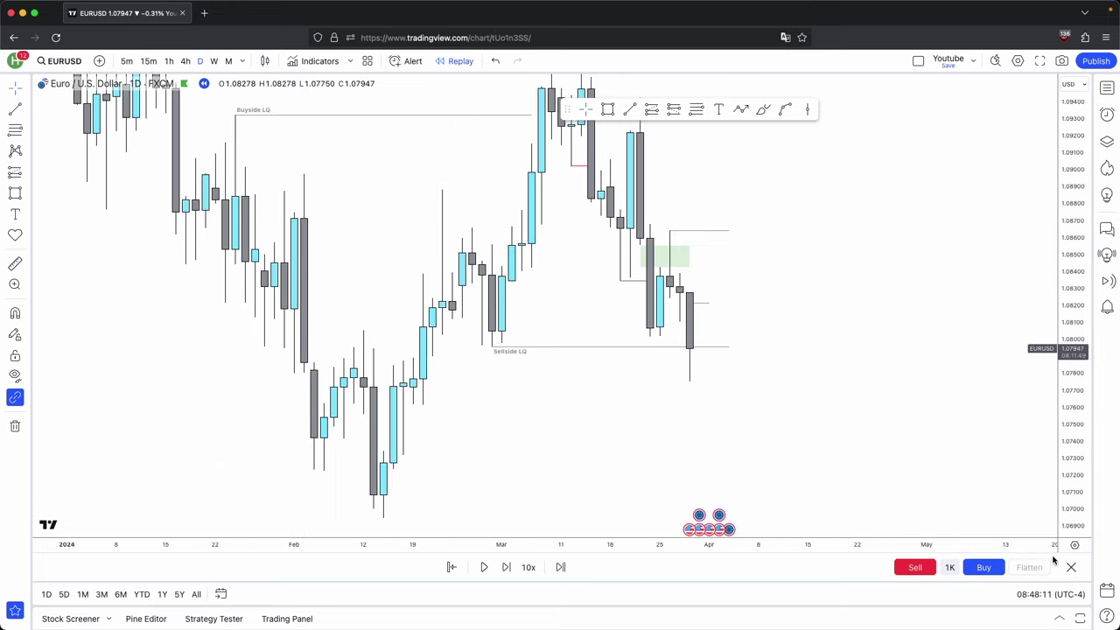
{"action": "left_click", "coordinate": [169, 61]}
Draw a projected path from the 28 March opening line up to about 1.0833 and down to about 1.0800.
{"action": "left_click", "coordinate": [741, 109]}
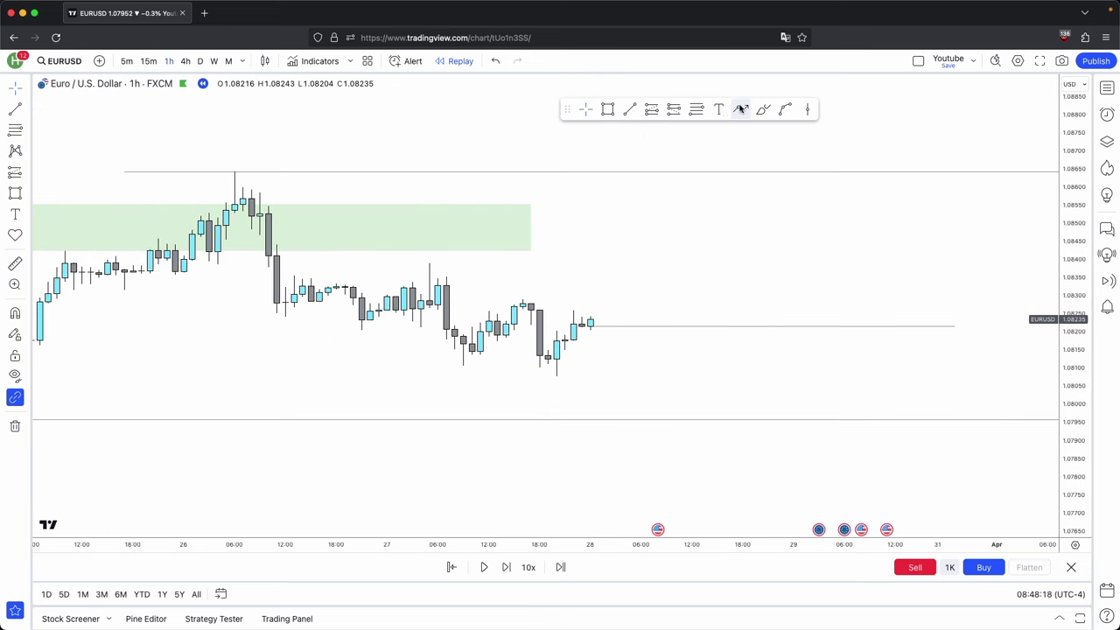
{"action": "left_click", "coordinate": [614, 327]}
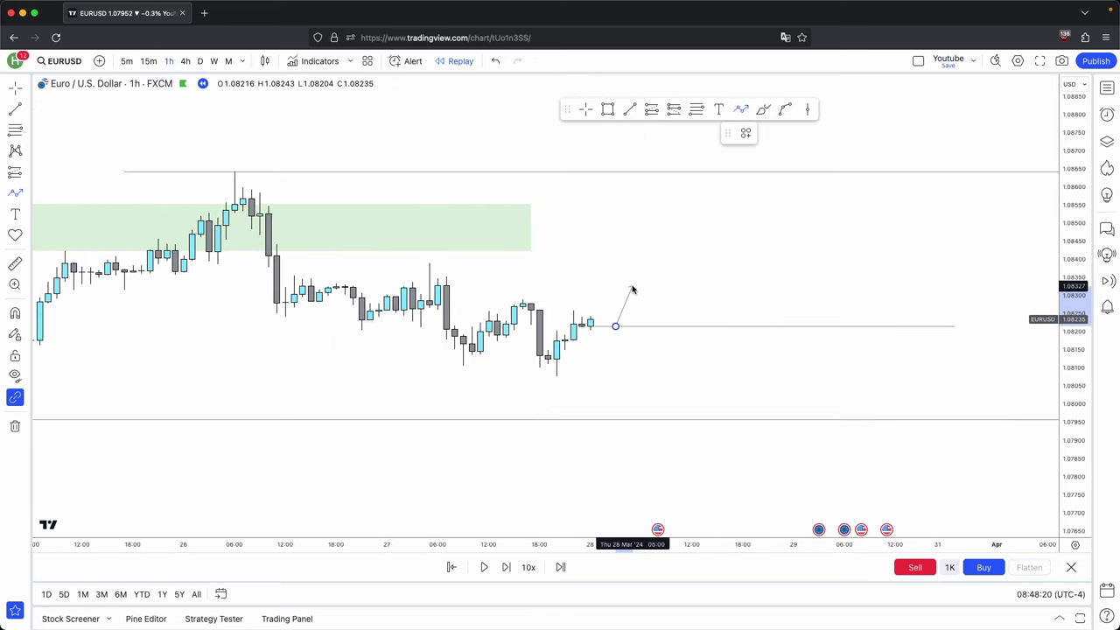
{"action": "left_click", "coordinate": [631, 286]}
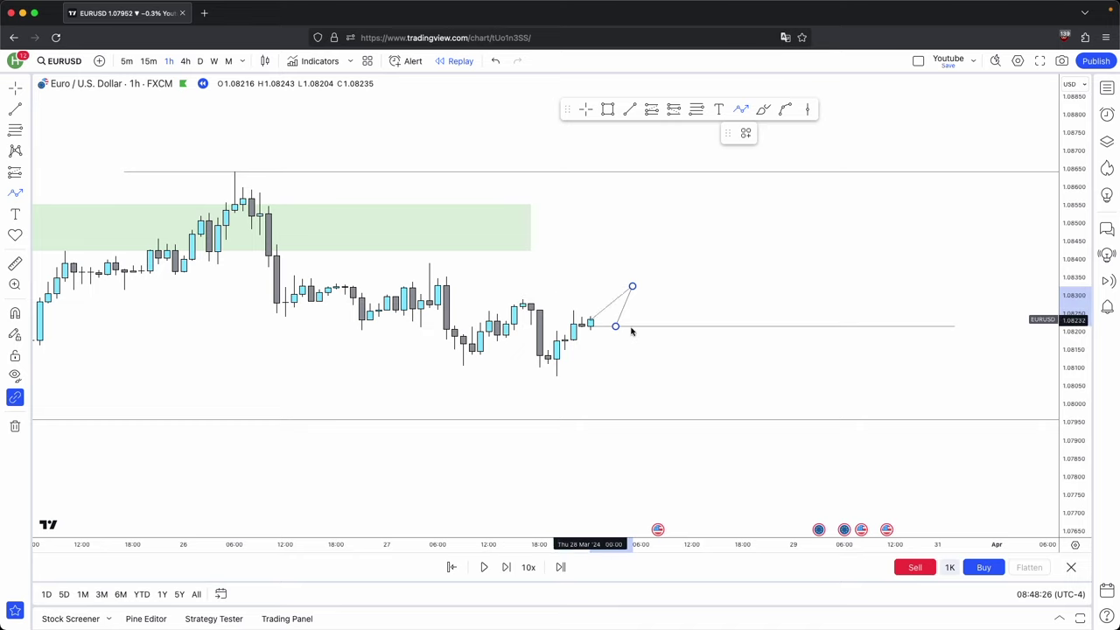
{"action": "left_click", "coordinate": [674, 404]}
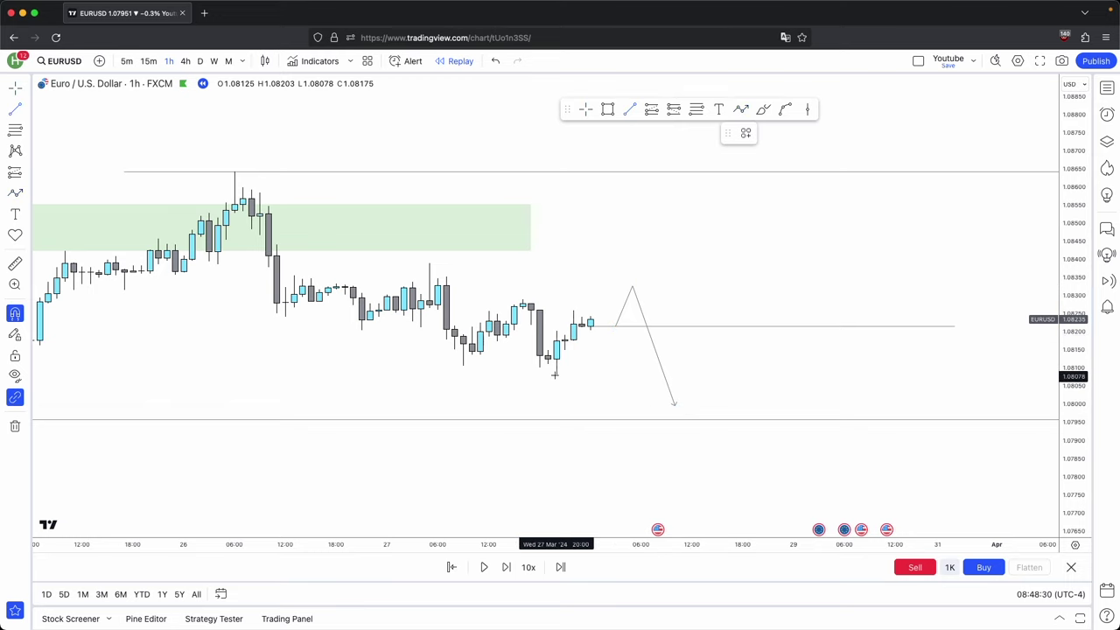
Mark the 27 March 20:00 low with a horizontal trend line to 28 March 04:00 and apply the Sellside LQ (L) template.
{"action": "left_click_drag", "start_coordinate": [555, 376], "coordinate": [623, 376]}
{"action": "left_click", "coordinate": [746, 133]}
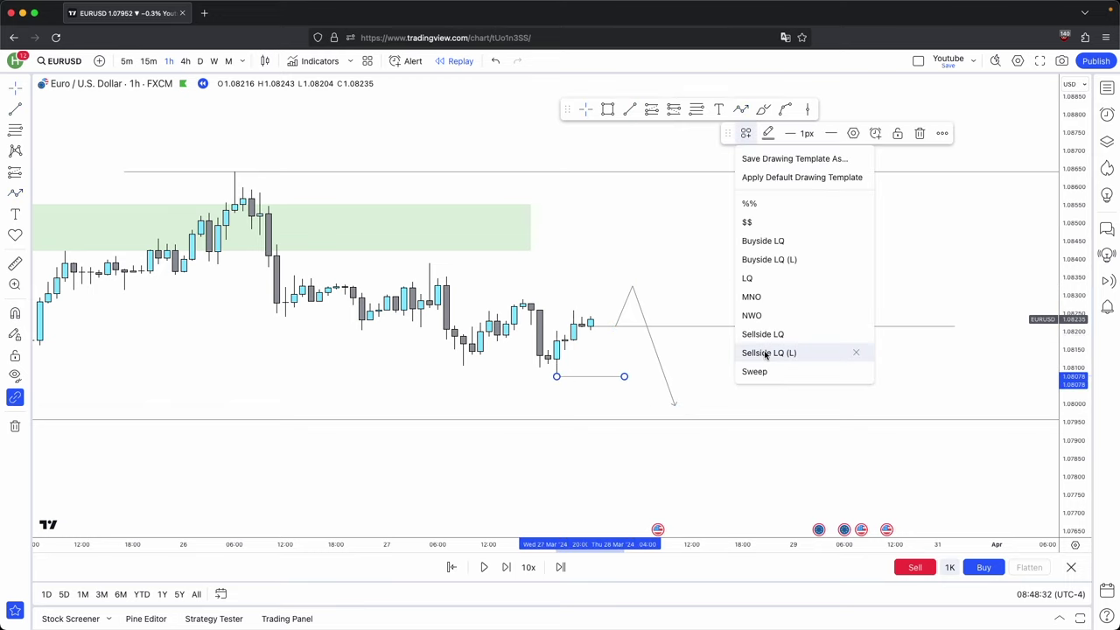
{"action": "left_click", "coordinate": [765, 352]}
{"action": "scroll", "coordinate": [770, 332], "scroll_direction": "down", "scroll_amount": 6}
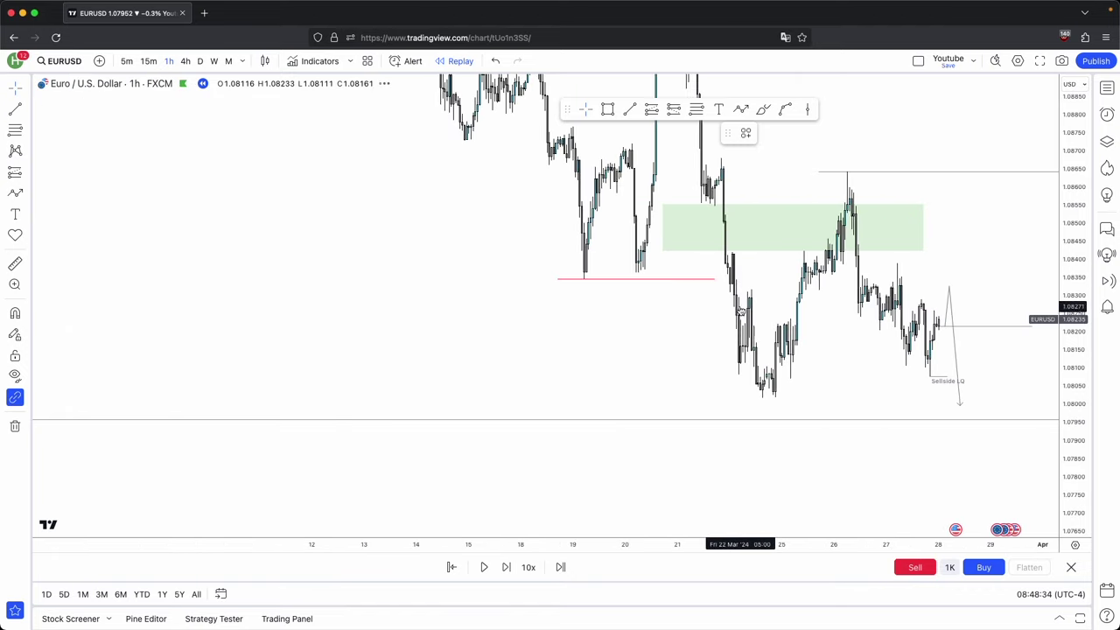
Draw a trend line joining the twin lows of 22 and 24 March at about 1.0802.
{"action": "scroll", "coordinate": [739, 310], "scroll_direction": "down", "scroll_amount": 3}
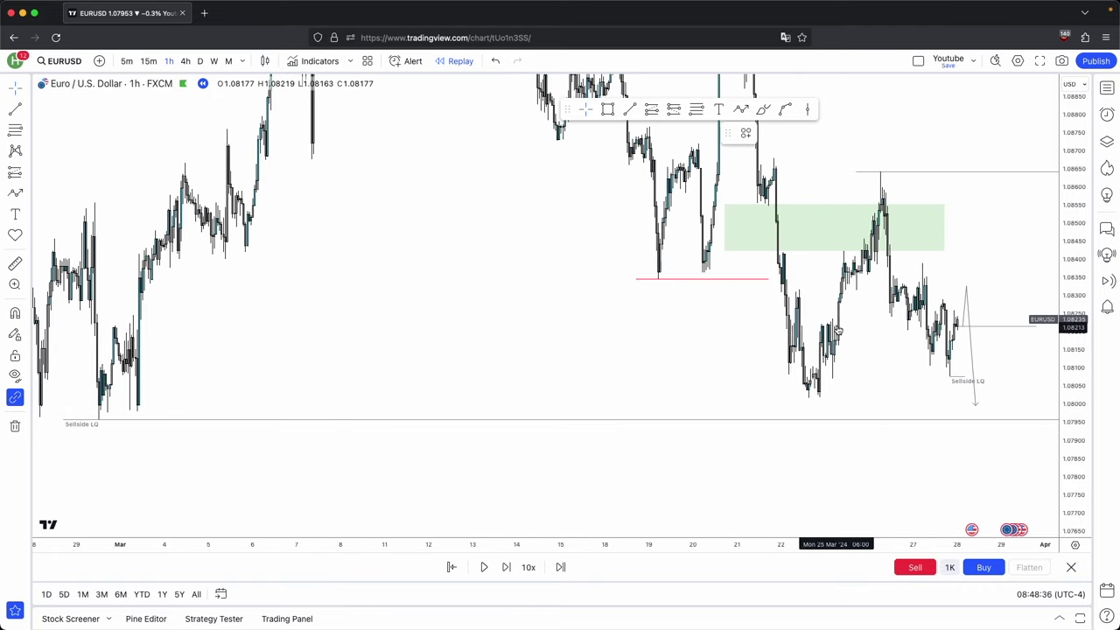
{"action": "scroll", "coordinate": [837, 330], "scroll_direction": "up", "scroll_amount": 5}
{"action": "left_click_drag", "start_coordinate": [318, 397], "coordinate": [350, 397]}
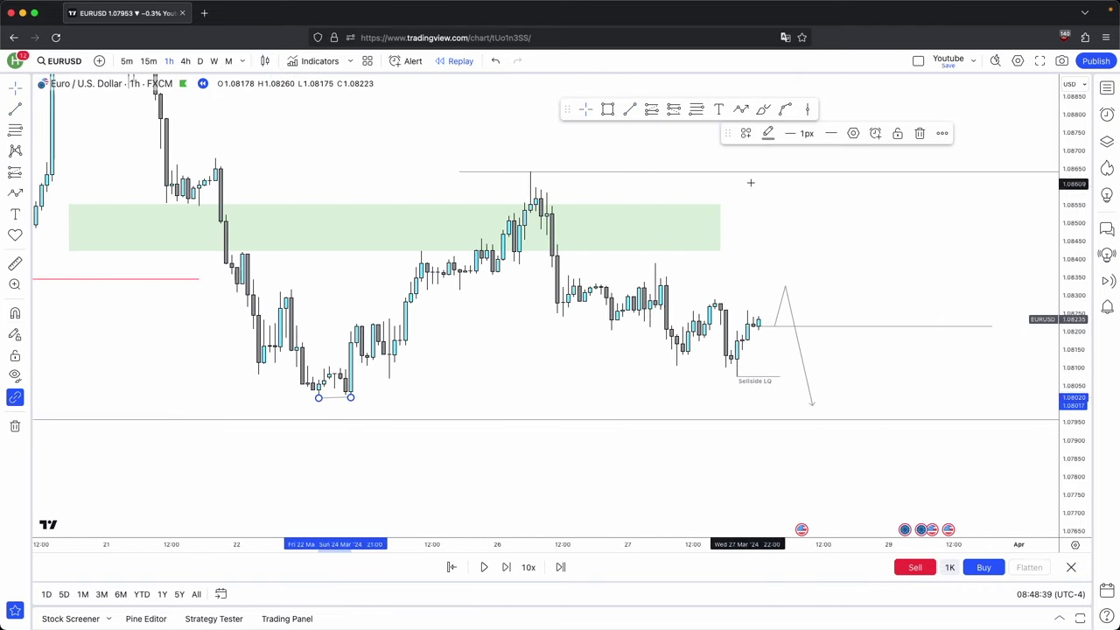
{"action": "left_click", "coordinate": [745, 133]}
{"action": "scroll", "coordinate": [890, 225], "scroll_direction": "up", "scroll_amount": 5}
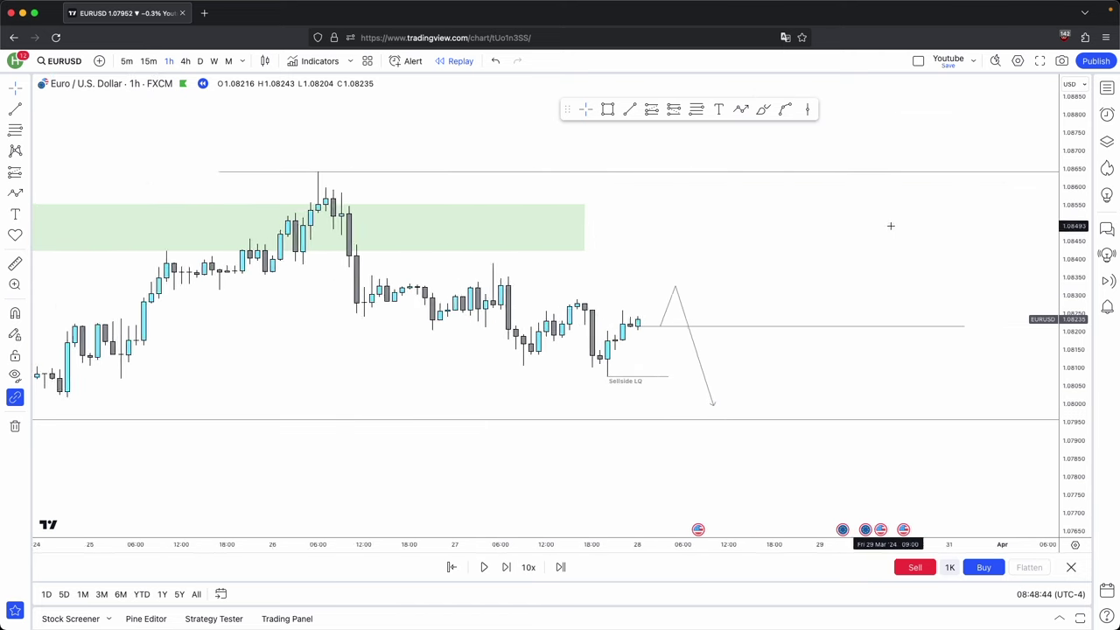
Advance the bar replay by two 1-hour candles on 28 March.
{"action": "left_click_drag", "start_coordinate": [889, 226], "coordinate": [863, 219]}
{"action": "left_click_drag", "start_coordinate": [1069, 411], "coordinate": [1001, 336]}
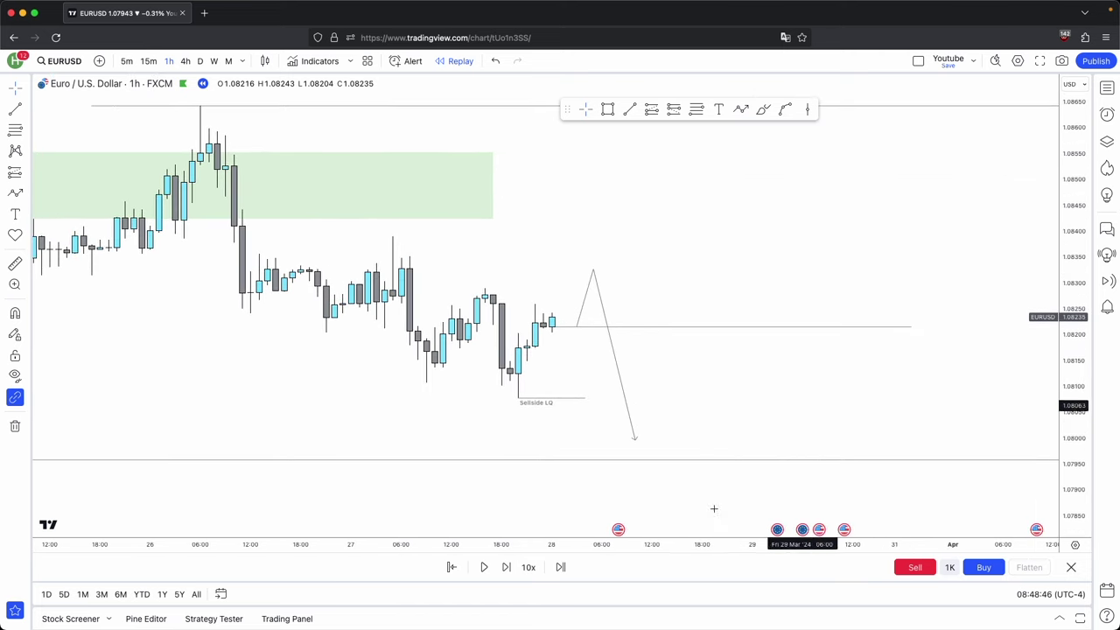
{"action": "left_click", "coordinate": [505, 568]}
{"action": "left_click", "coordinate": [506, 568]}
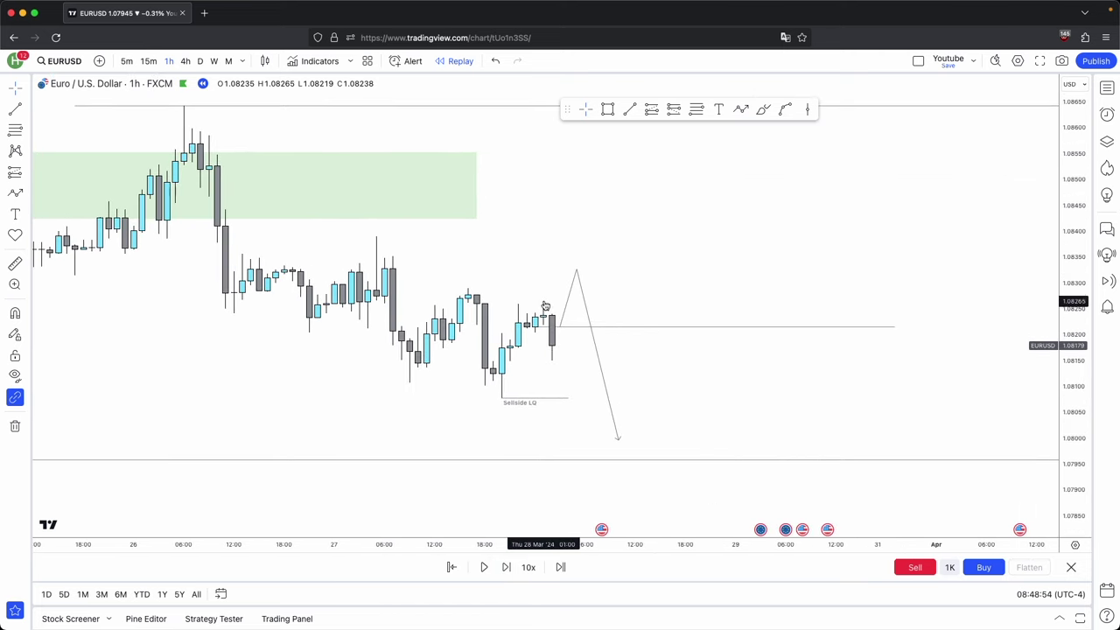
Mark the 27 March 22:00 high with a horizontal trend line to 28 March 02:00 and apply the Buyside LQ template.
{"action": "left_click", "coordinate": [627, 114]}
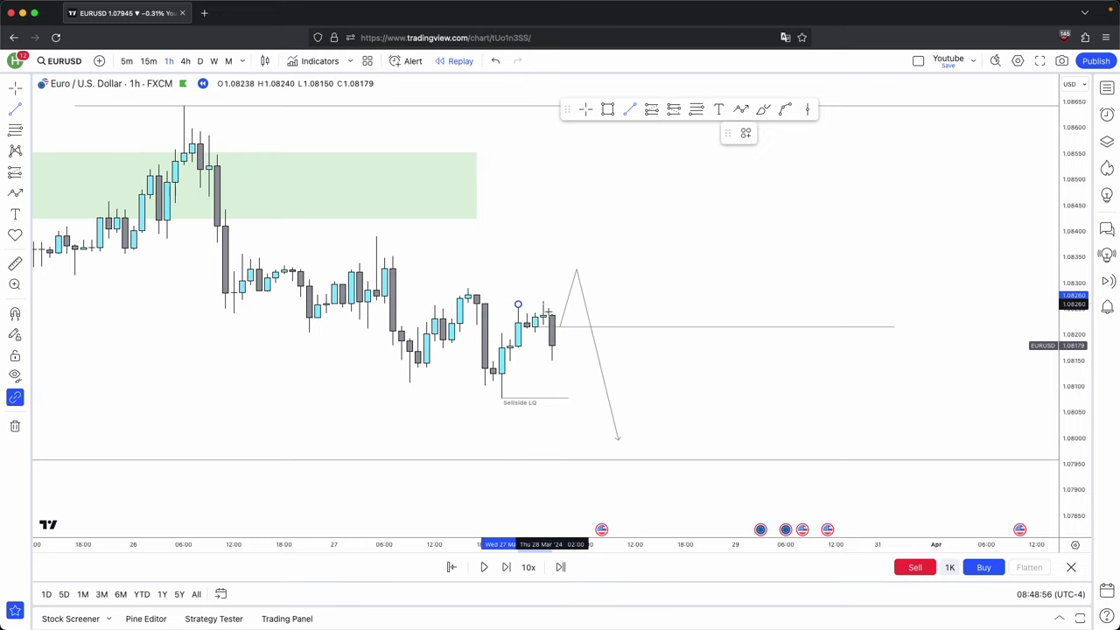
{"action": "left_click", "coordinate": [553, 304]}
{"action": "left_click", "coordinate": [745, 133]}
{"action": "left_click", "coordinate": [765, 259]}
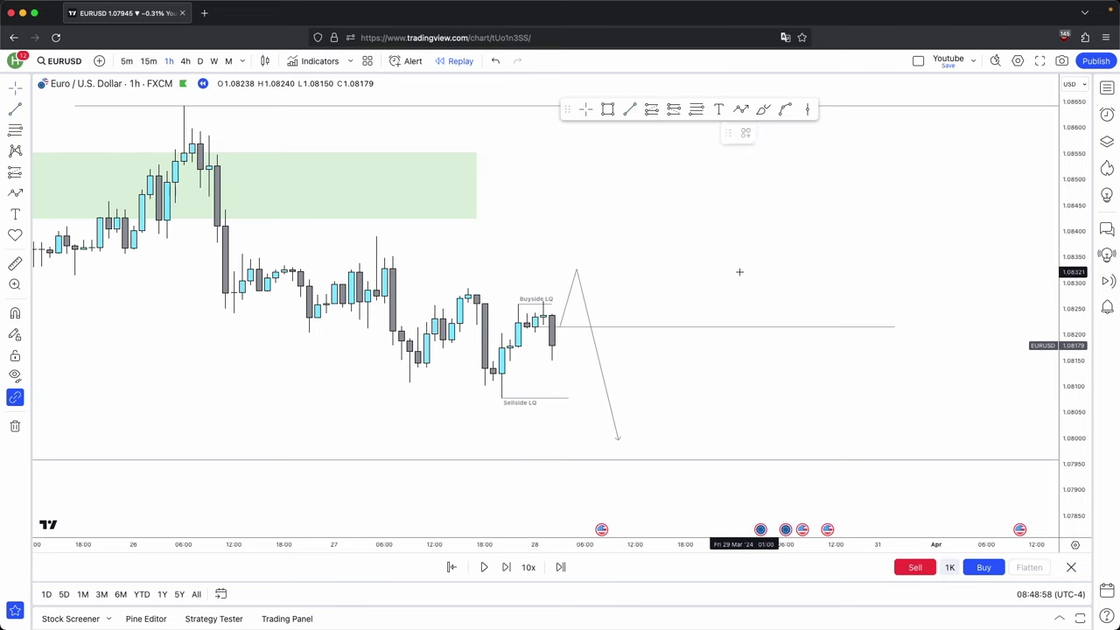
{"action": "left_click_drag", "start_coordinate": [739, 272], "coordinate": [778, 267]}
{"action": "scroll", "coordinate": [773, 273], "scroll_direction": "up", "scroll_amount": 2}
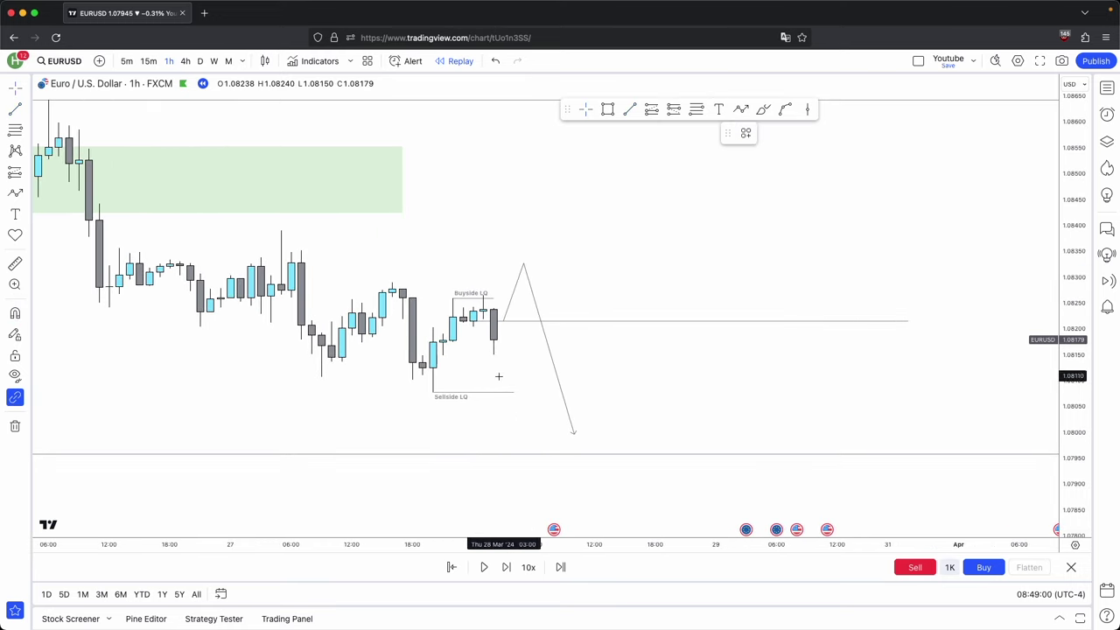
{"action": "left_click", "coordinate": [523, 275]}
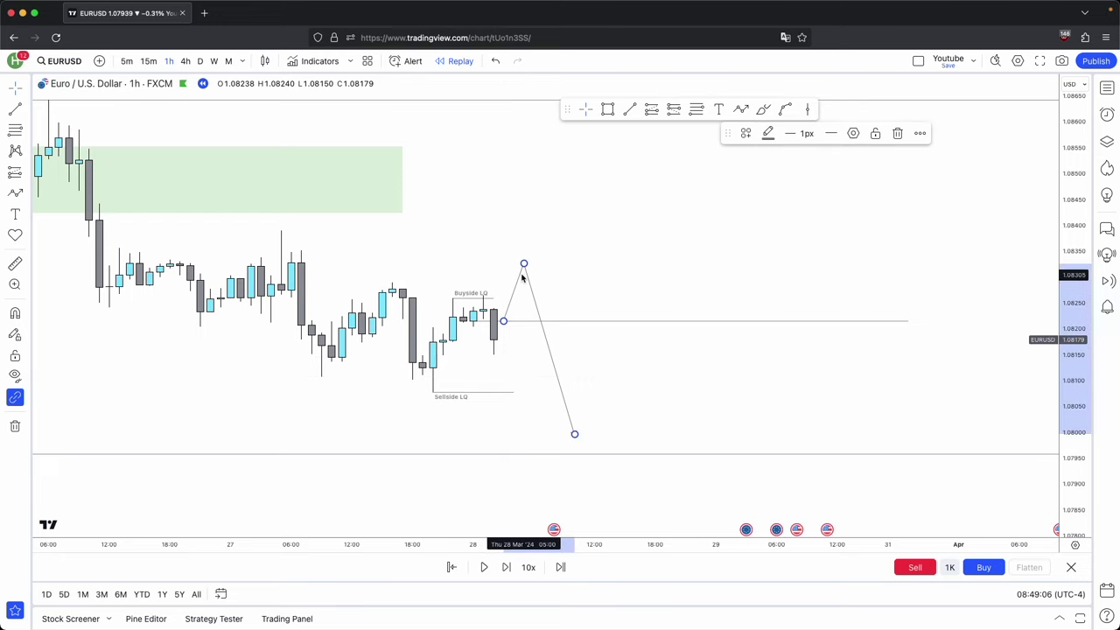
{"action": "left_click_drag", "start_coordinate": [602, 243], "coordinate": [717, 254]}
Mark the 28 March 00:00 low with a short horizontal trend line to 02:00 at about 1.0820.
{"action": "scroll", "coordinate": [717, 255], "scroll_direction": "up", "scroll_amount": 2}
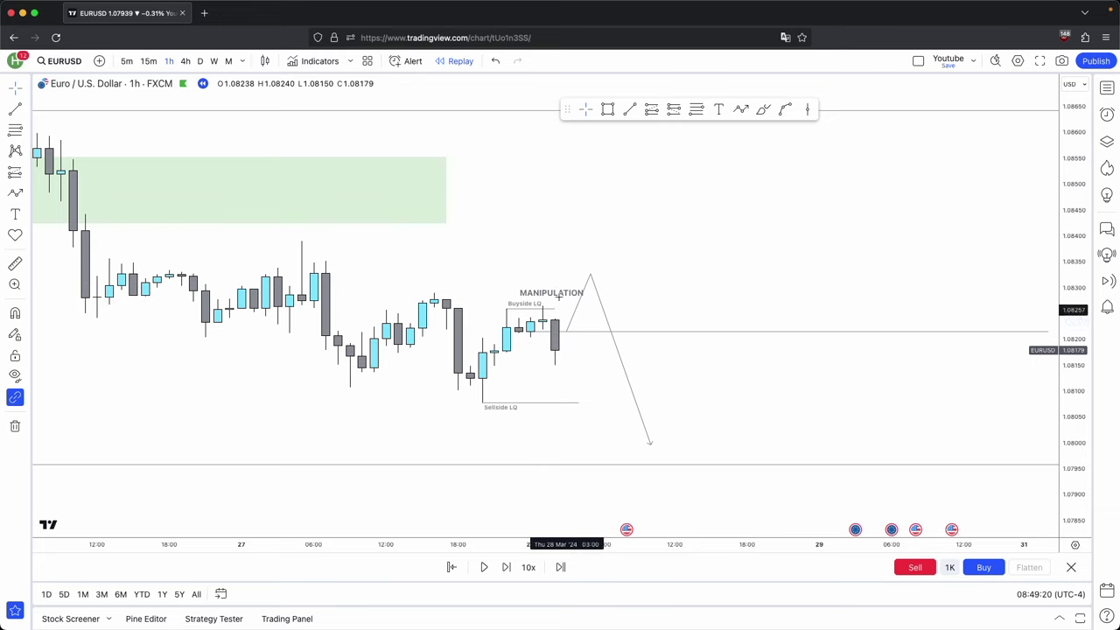
{"action": "left_click_drag", "start_coordinate": [1063, 391], "coordinate": [1063, 255]}
{"action": "left_click", "coordinate": [629, 110]}
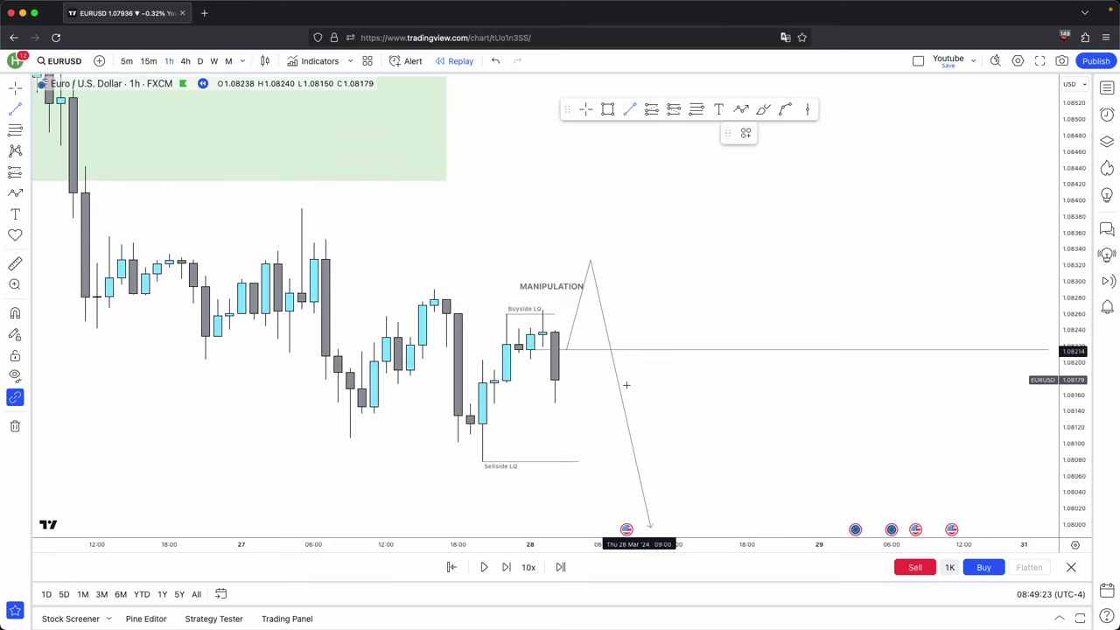
{"action": "key", "text": "super"}
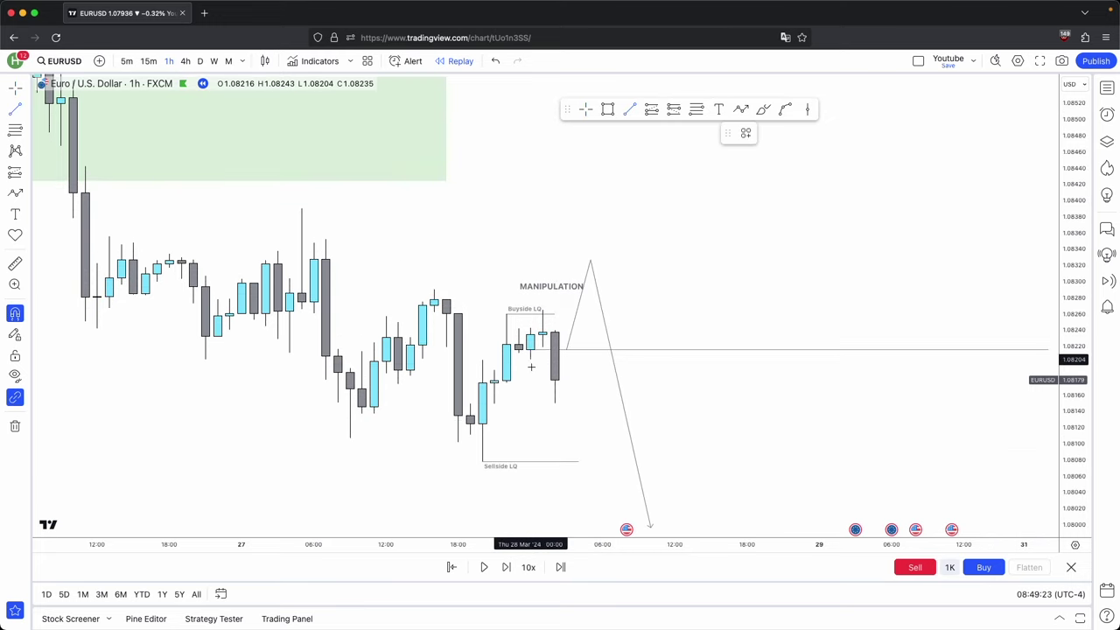
{"action": "left_click", "coordinate": [558, 371]}
{"action": "left_click", "coordinate": [767, 136]}
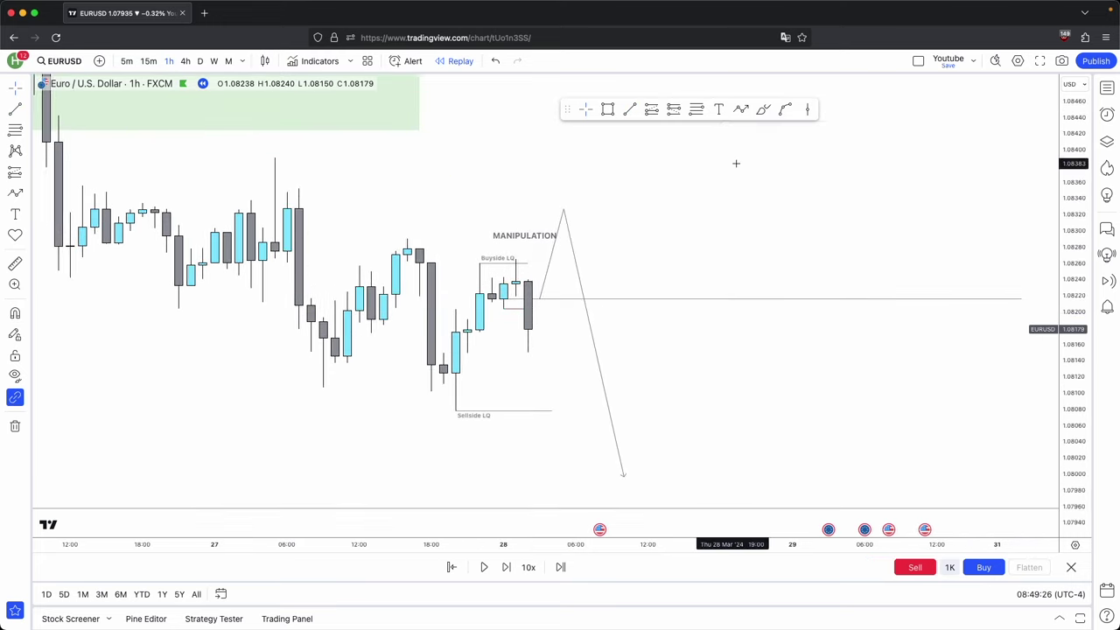
Advance the bar replay by one candle and review the drop against the marked Sellside LQ levels.
{"action": "scroll", "coordinate": [620, 251], "scroll_direction": "up", "scroll_amount": 1}
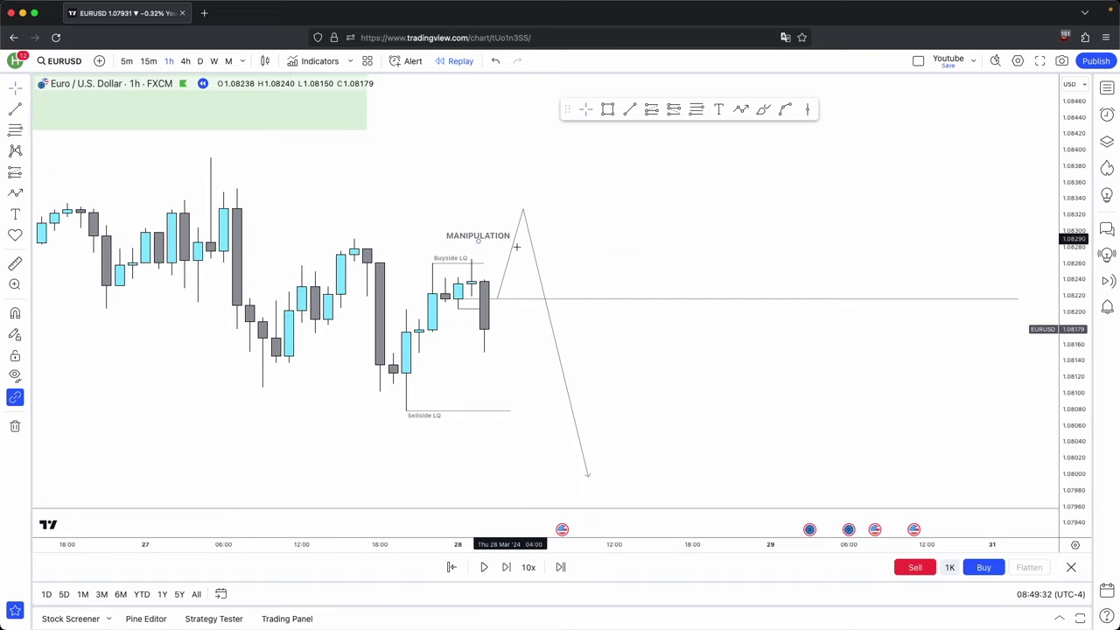
{"action": "key", "text": "shift+Right"}
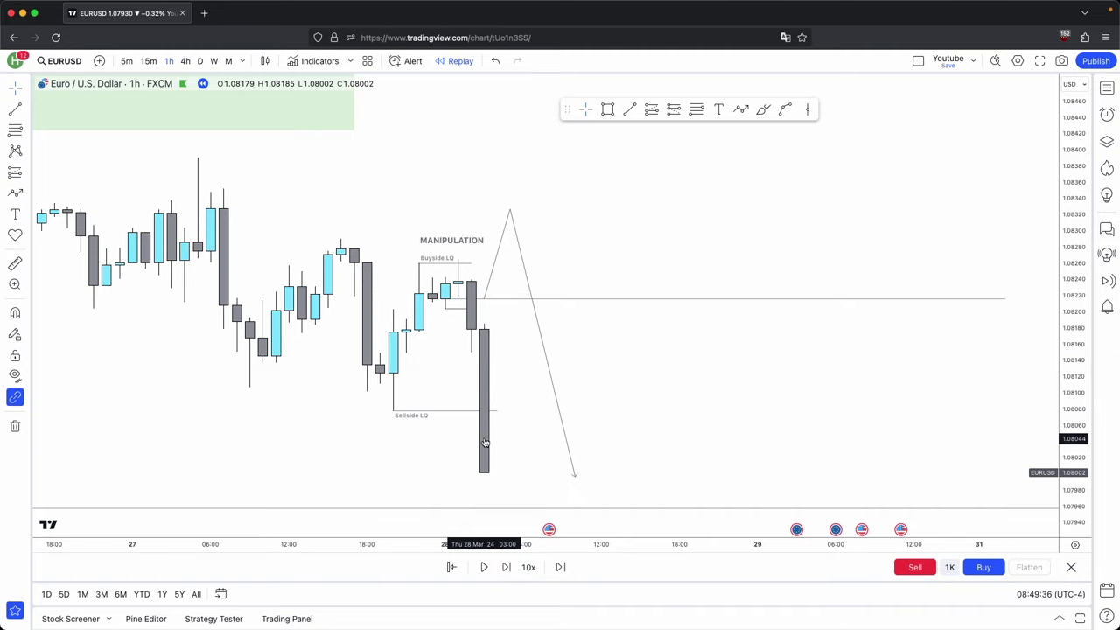
{"action": "left_click_drag", "start_coordinate": [452, 369], "coordinate": [580, 330]}
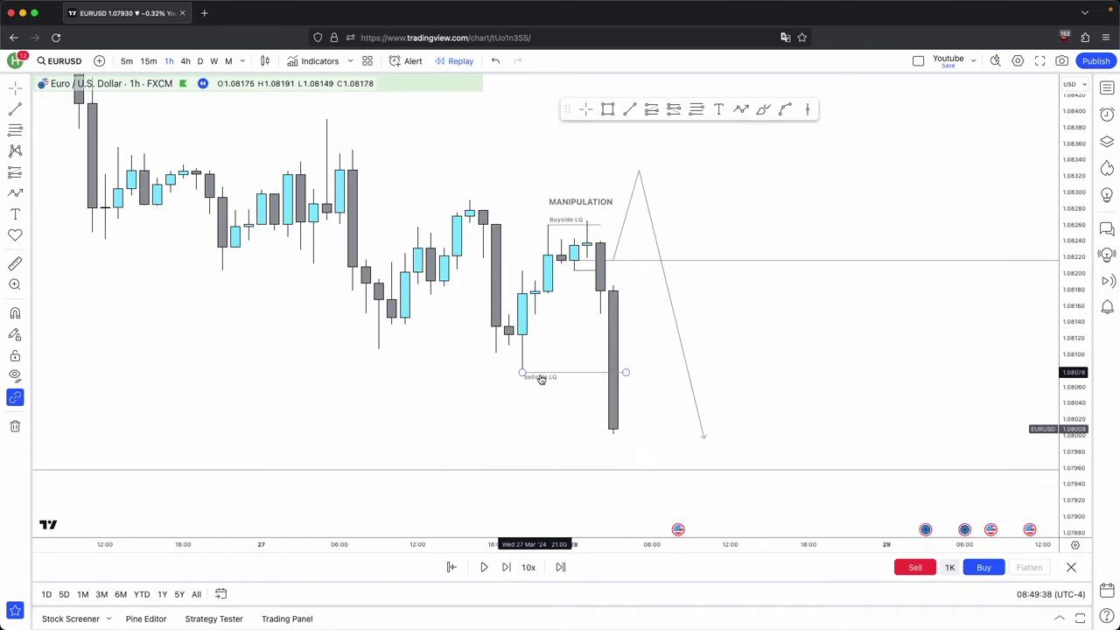
{"action": "scroll", "coordinate": [804, 445], "scroll_direction": "down", "scroll_amount": 3}
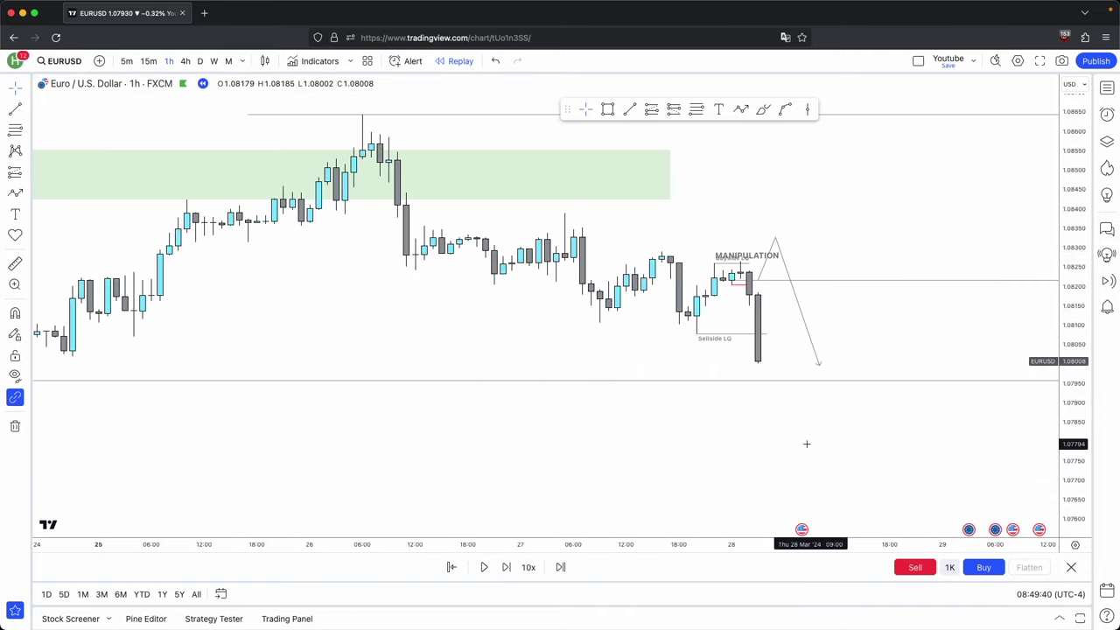
{"action": "scroll", "coordinate": [806, 444], "scroll_direction": "down", "scroll_amount": 5}
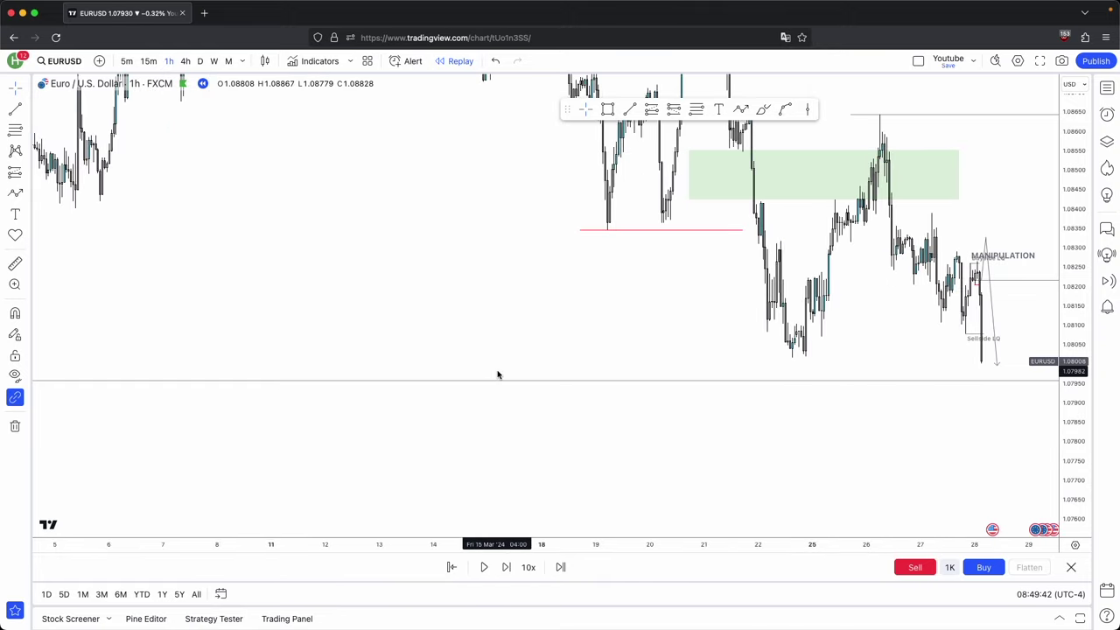
Advance the bar replay to the latest 28 March candle and label the drop EXPANSION.
{"action": "scroll", "coordinate": [497, 374], "scroll_direction": "up", "scroll_amount": 10}
{"action": "left_click", "coordinate": [505, 567]}
{"action": "left_click", "coordinate": [571, 335]}
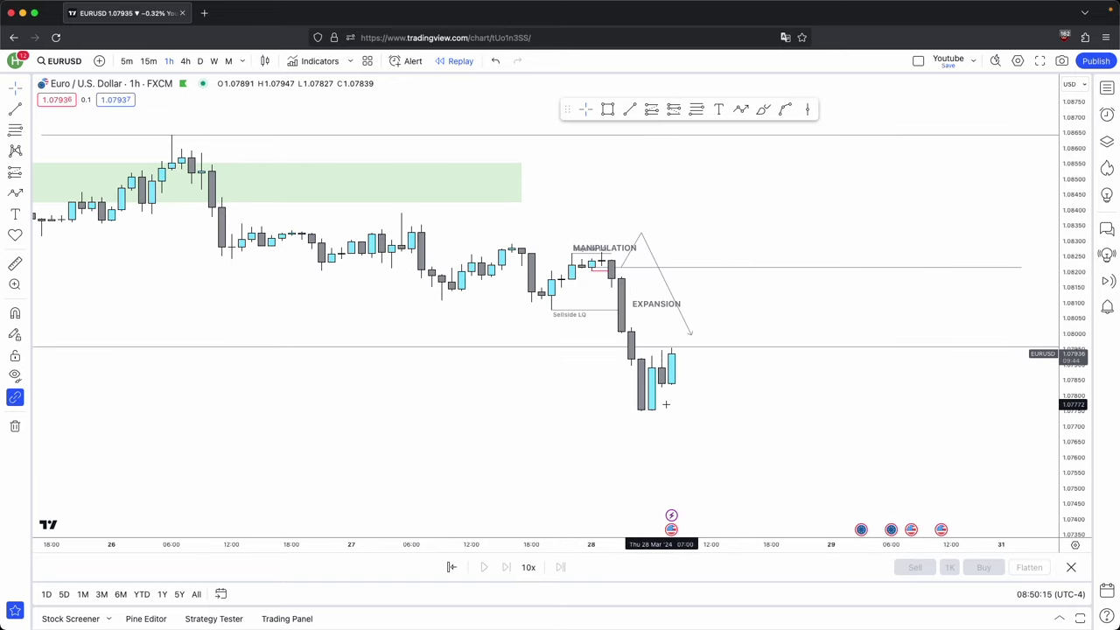
Draw a rectangle zone from about 1.0800 to 1.0792 starting at the 28 March 03:00 candle, and delete it.
{"action": "left_click_drag", "start_coordinate": [695, 396], "coordinate": [657, 389]}
{"action": "scroll", "coordinate": [621, 348], "scroll_direction": "up", "scroll_amount": 2}
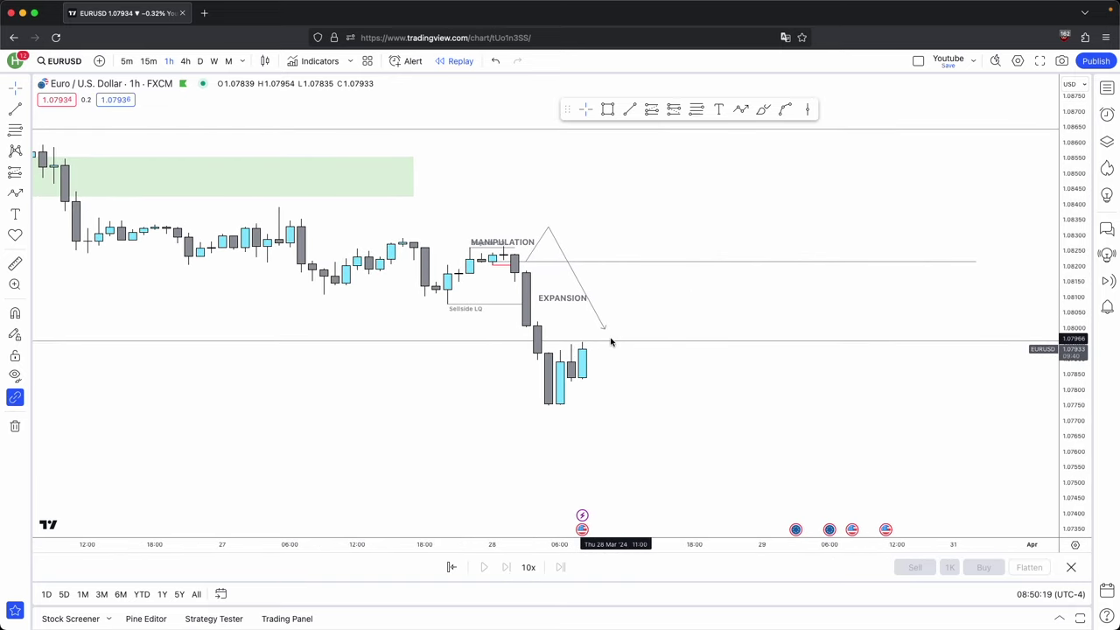
{"action": "scroll", "coordinate": [610, 342], "scroll_direction": "down", "scroll_amount": 10}
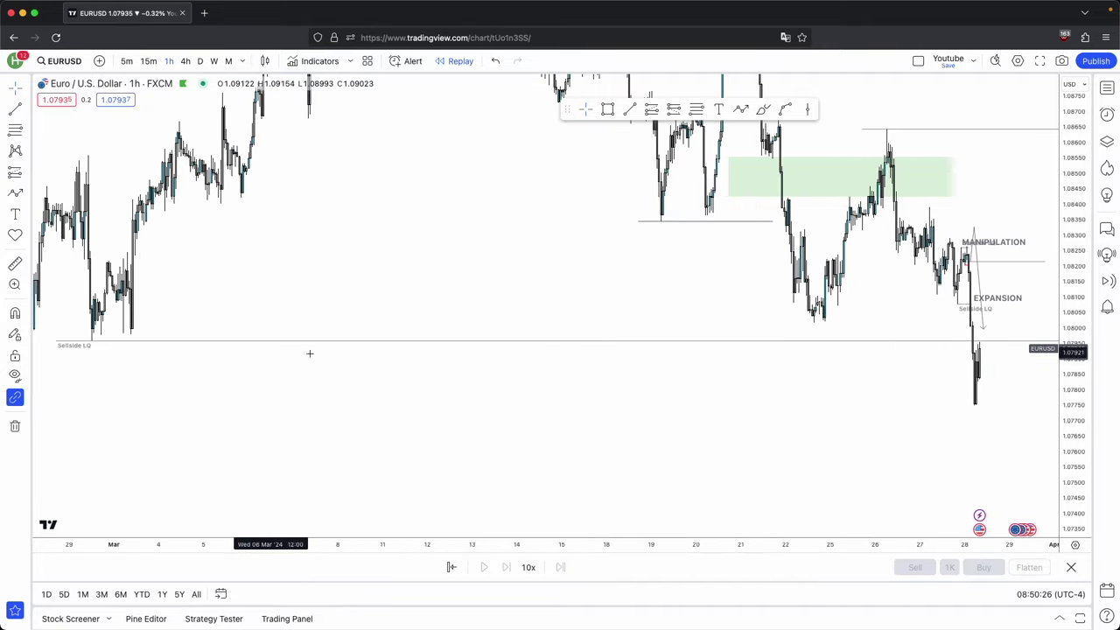
{"action": "scroll", "coordinate": [337, 317], "scroll_direction": "up", "scroll_amount": 8}
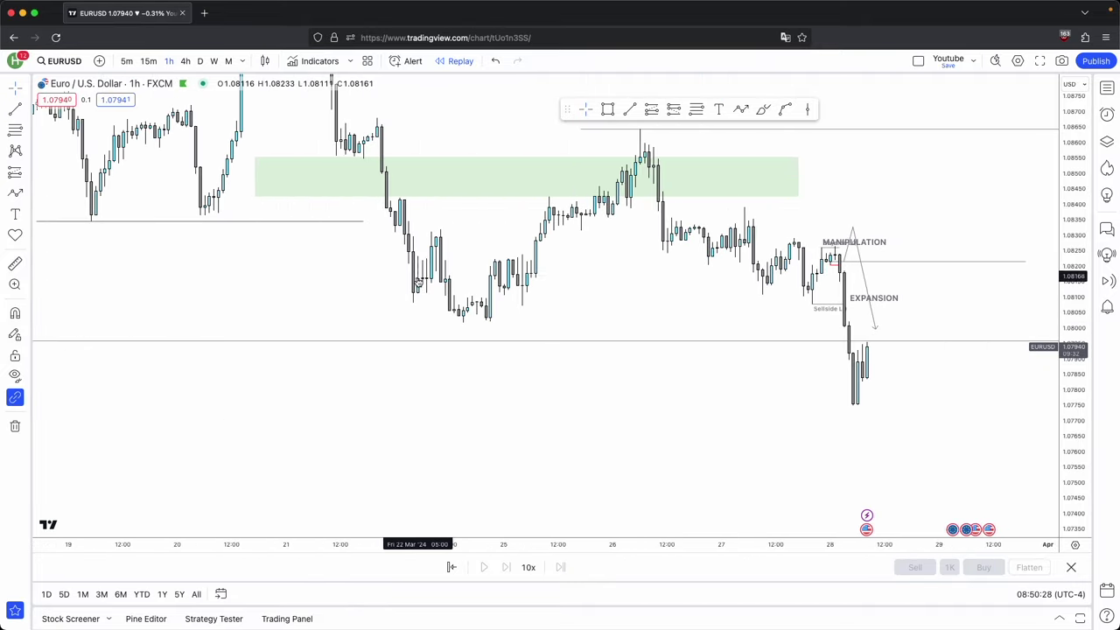
{"action": "scroll", "coordinate": [420, 284], "scroll_direction": "up", "scroll_amount": 5}
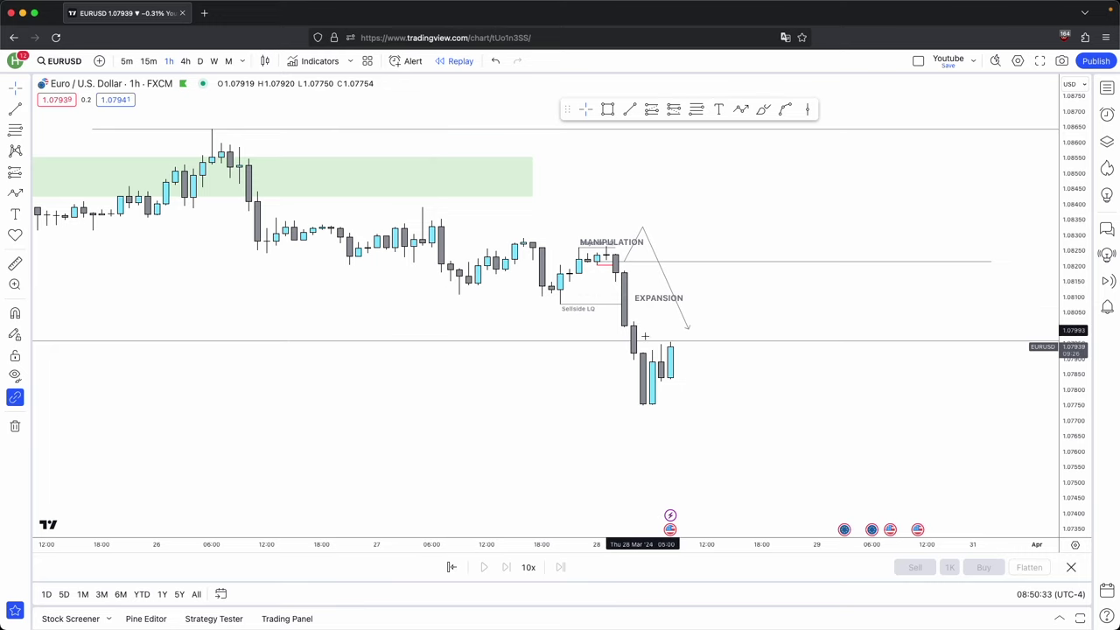
{"action": "left_click", "coordinate": [608, 110]}
{"action": "mouse_move", "coordinate": [624, 327]}
{"action": "left_mouse_down"}
{"action": "mouse_move", "coordinate": [655, 352]}
{"action": "mouse_move", "coordinate": [717, 352]}
{"action": "left_mouse_up"}
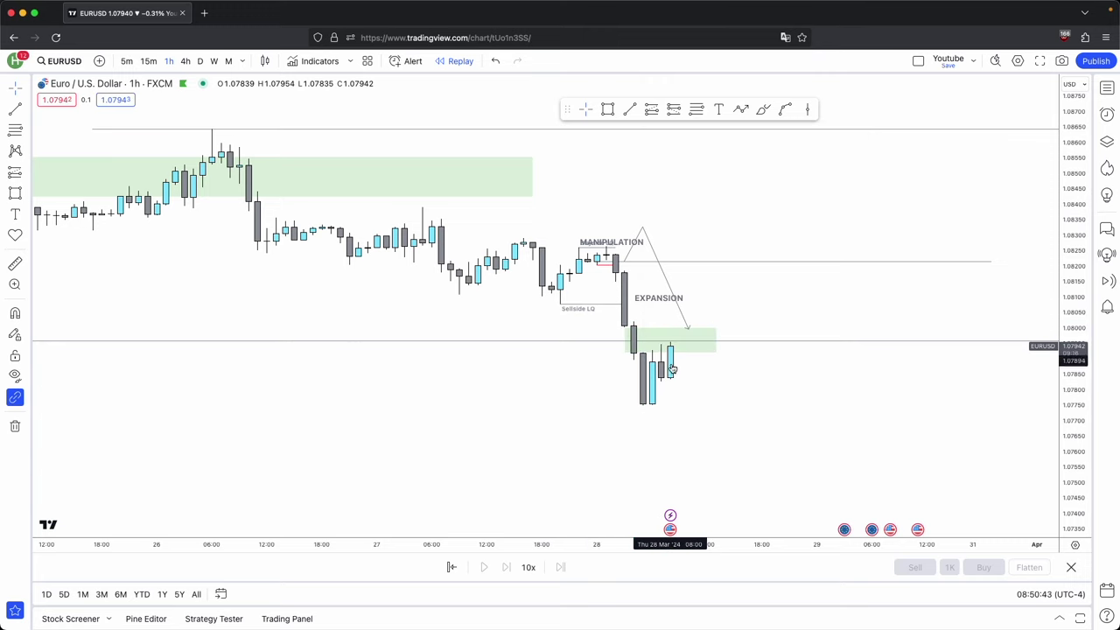
{"action": "left_click", "coordinate": [671, 351]}
{"action": "left_click", "coordinate": [920, 134]}
View the 28 March candle on the daily chart and return to the 1-hour timeframe.
{"action": "left_click", "coordinate": [200, 62]}
{"action": "left_click_drag", "start_coordinate": [1074, 365], "coordinate": [1077, 464]}
{"action": "scroll", "coordinate": [859, 374], "scroll_direction": "up", "scroll_amount": 2}
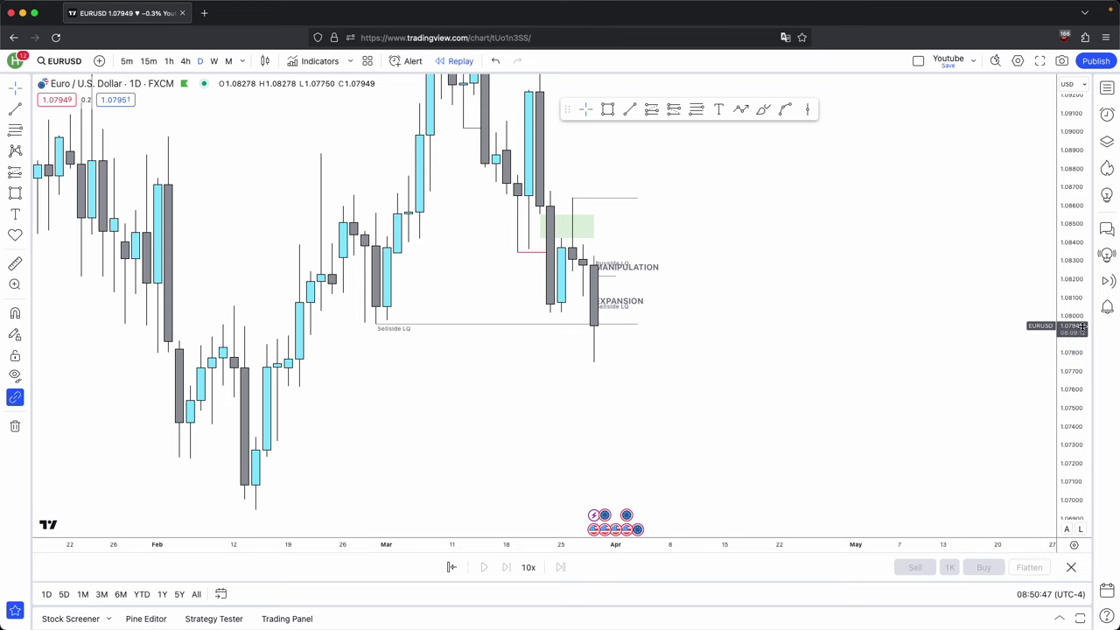
{"action": "left_click", "coordinate": [171, 60]}
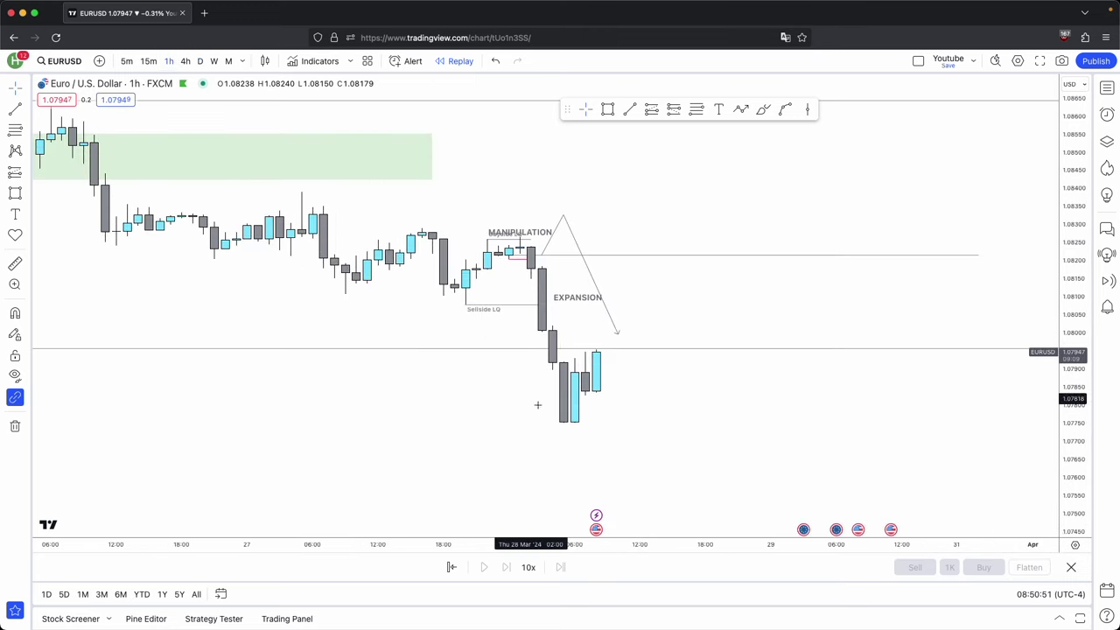
Mark the 28 March 05:00 low with a horizontal trend line and draw a rectangle zone from about 1.0792 to 1.0800.
{"action": "key", "text": "super"}
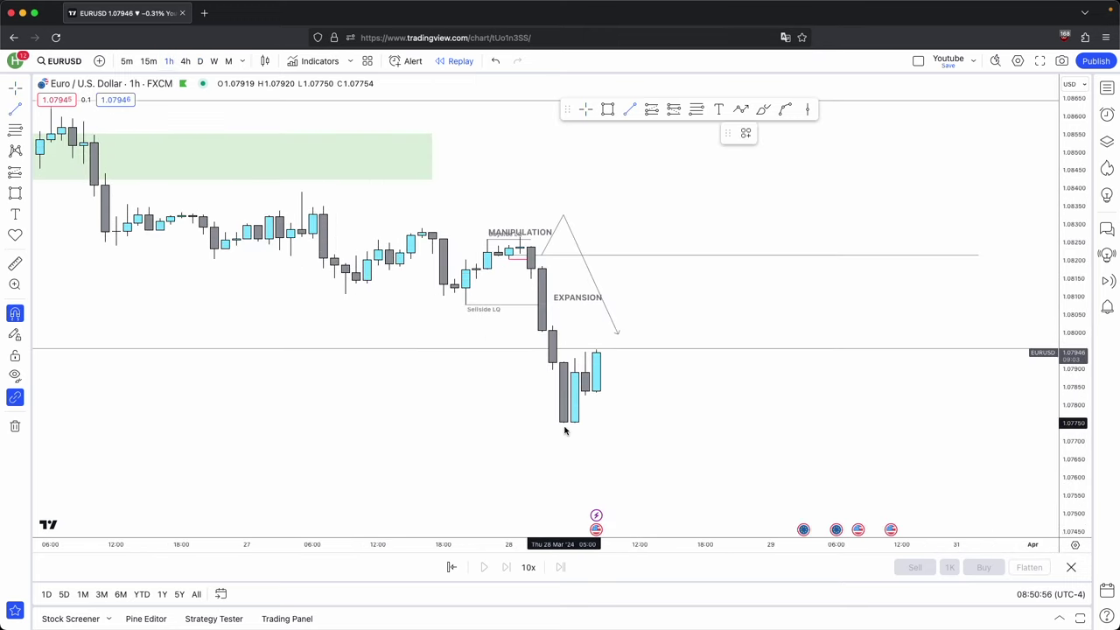
{"action": "left_click_drag", "start_coordinate": [564, 428], "coordinate": [717, 423]}
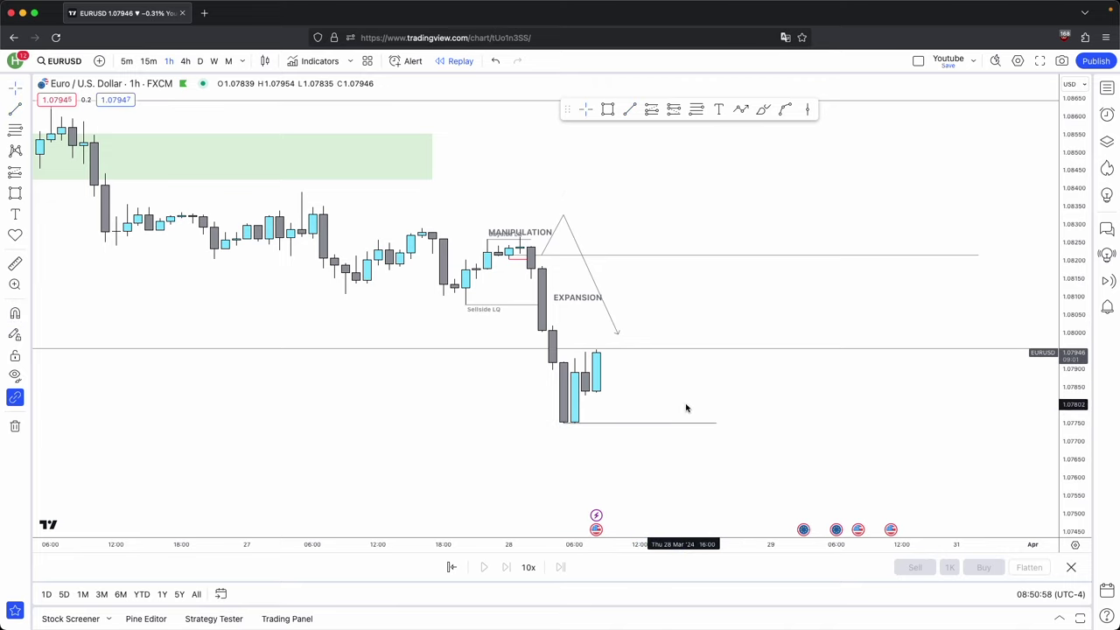
{"action": "left_click", "coordinate": [607, 109]}
{"action": "mouse_move", "coordinate": [564, 363]}
{"action": "left_mouse_down"}
{"action": "mouse_move", "coordinate": [551, 330]}
{"action": "mouse_move", "coordinate": [542, 340]}
{"action": "mouse_move", "coordinate": [695, 332]}
{"action": "left_mouse_up"}
Draw a projected path from the latest candle's price at about 1.0794 down to about 1.0761.
{"action": "left_click", "coordinate": [742, 304]}
{"action": "left_click", "coordinate": [596, 353]}
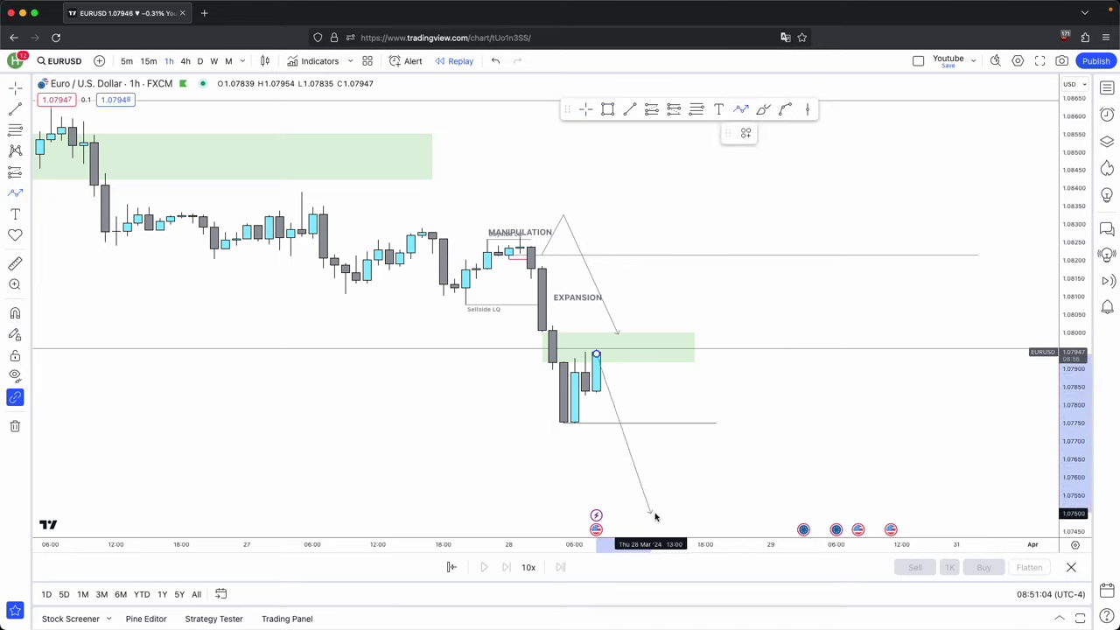
{"action": "left_click", "coordinate": [628, 472]}
{"action": "key", "text": "Escape"}
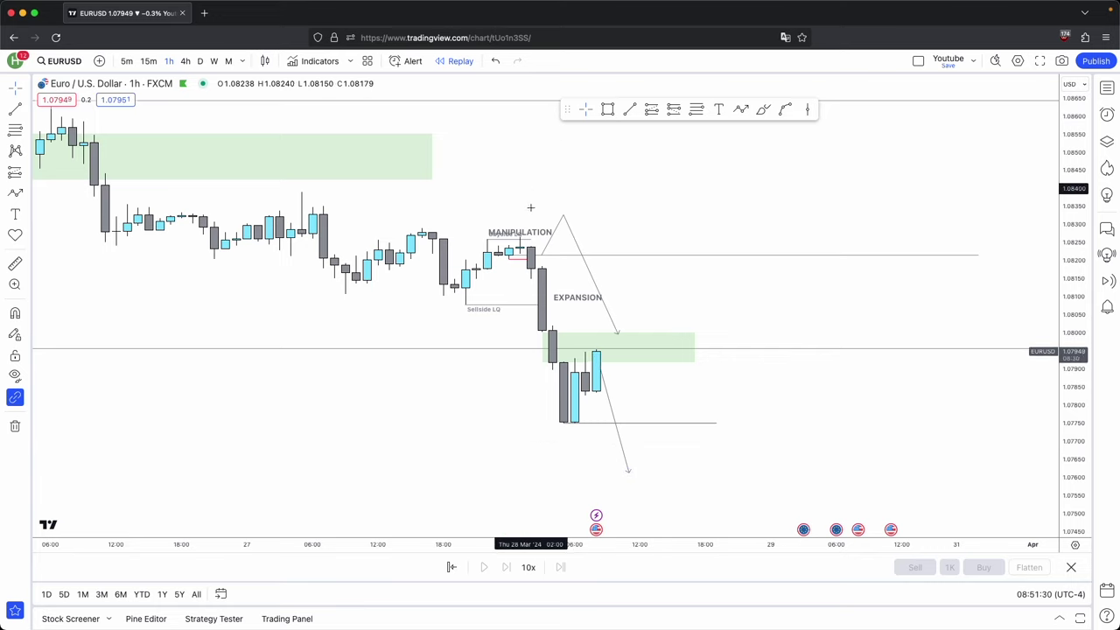
Remove the projected path and draw a horizontal trend line from the 28 March 08:00 high, about 1.0795, to 20:00.
{"action": "left_click", "coordinate": [611, 401]}
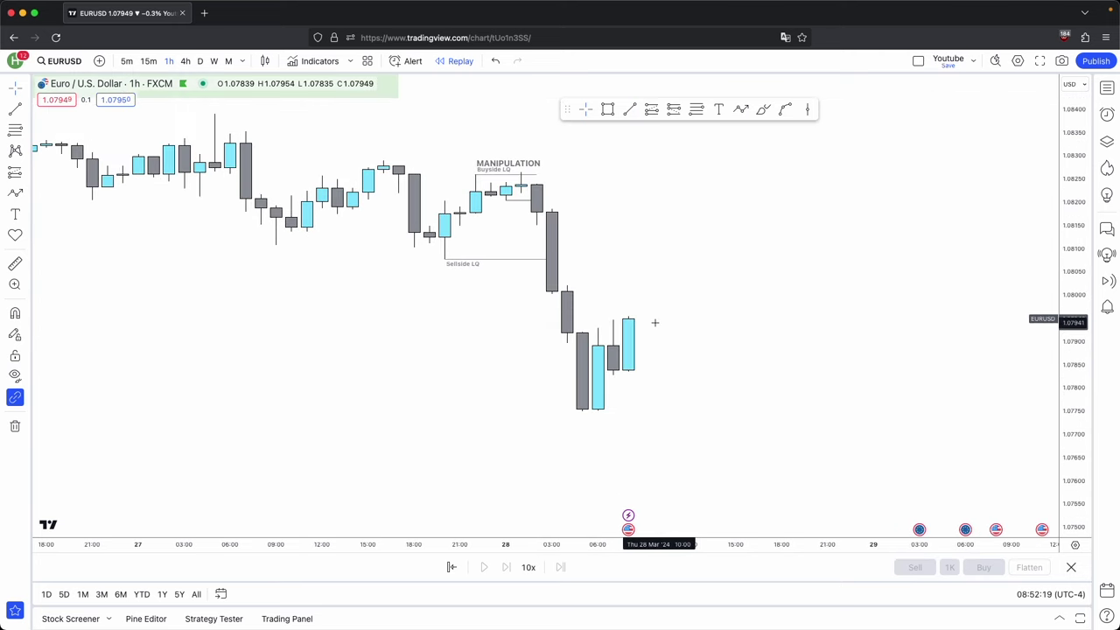
{"action": "scroll", "coordinate": [645, 280], "scroll_direction": "up", "scroll_amount": 1}
{"action": "left_click", "coordinate": [631, 112]}
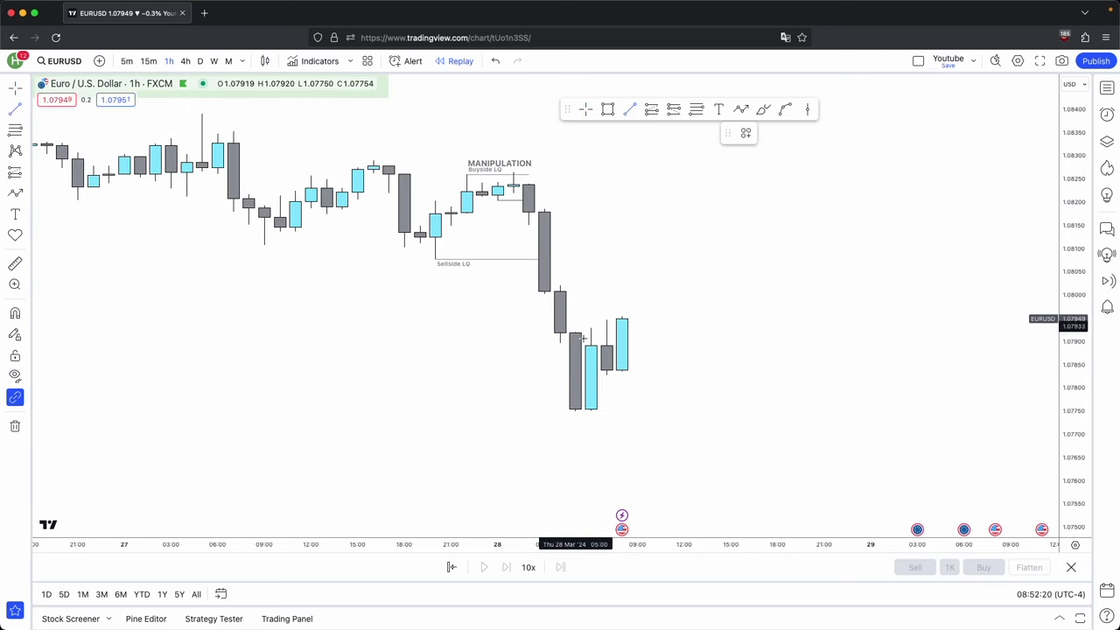
{"action": "left_click_drag", "start_coordinate": [621, 317], "coordinate": [808, 316]}
{"action": "left_click", "coordinate": [806, 294]}
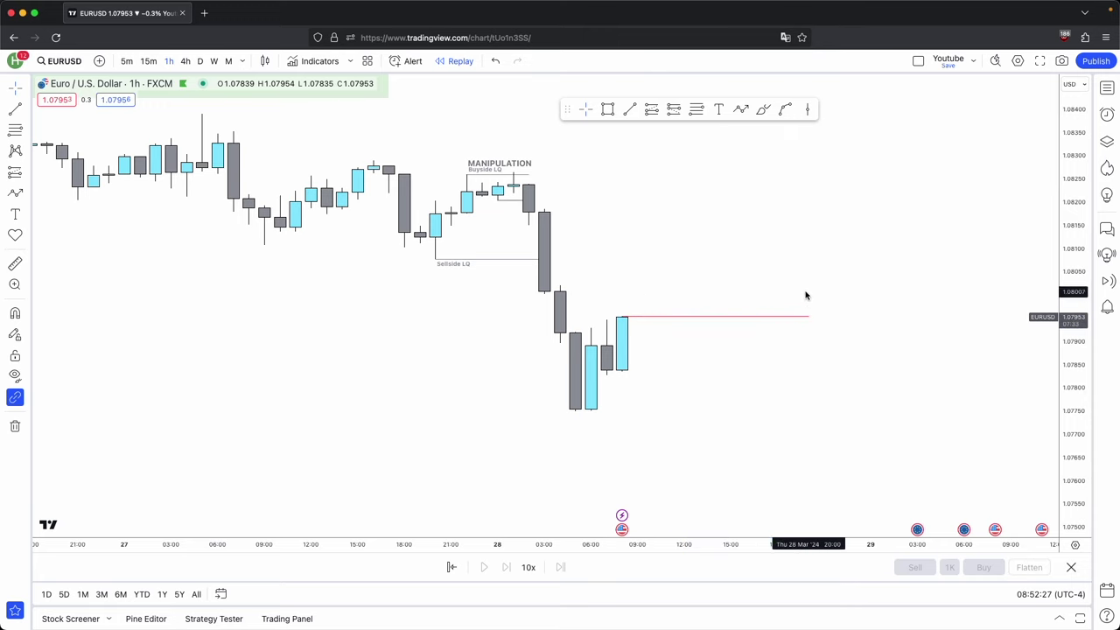
View the 28 March move and the new horizontal line on the daily and 4-hour timeframes.
{"action": "left_click", "coordinate": [199, 60]}
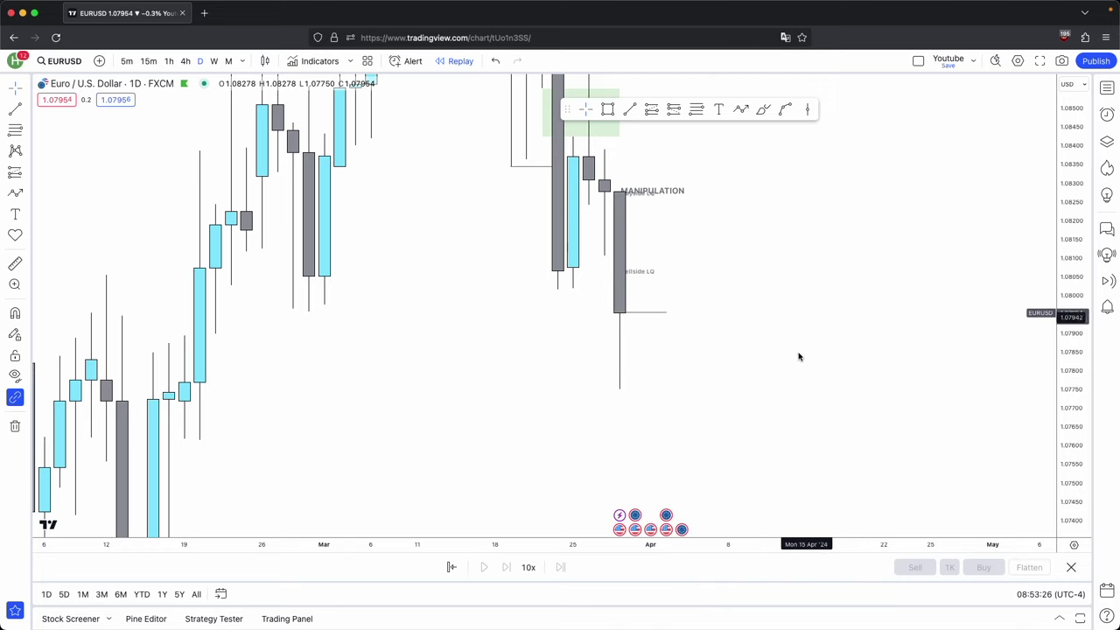
{"action": "left_click", "coordinate": [187, 62]}
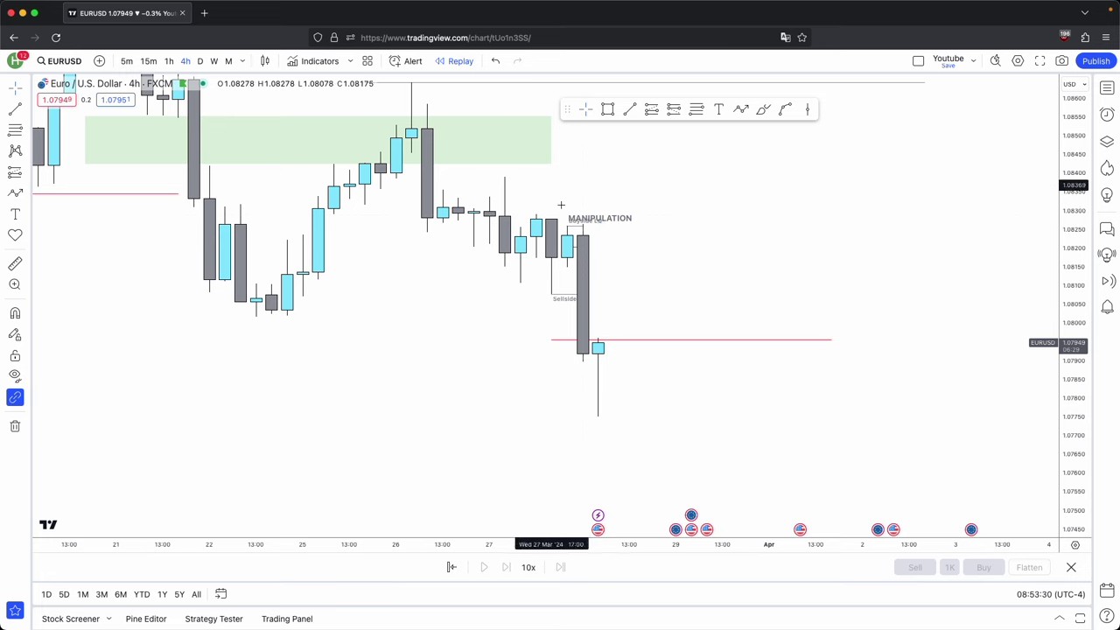
Compare the 28 March move across the daily, 4-hour and 1-hour timeframes.
{"action": "left_click", "coordinate": [199, 62]}
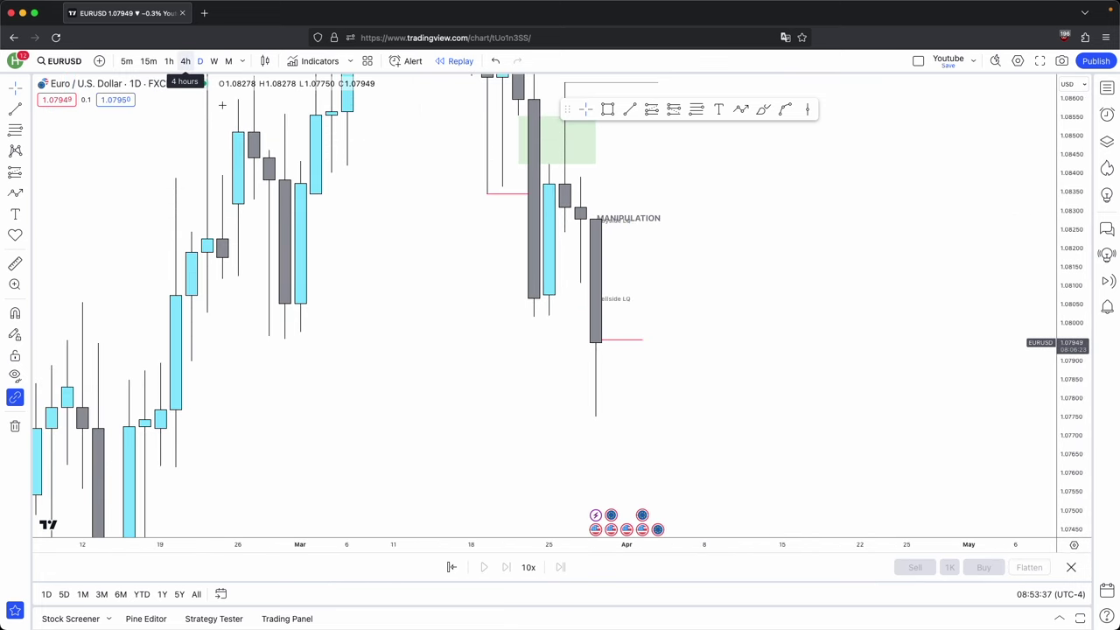
{"action": "left_click", "coordinate": [185, 62]}
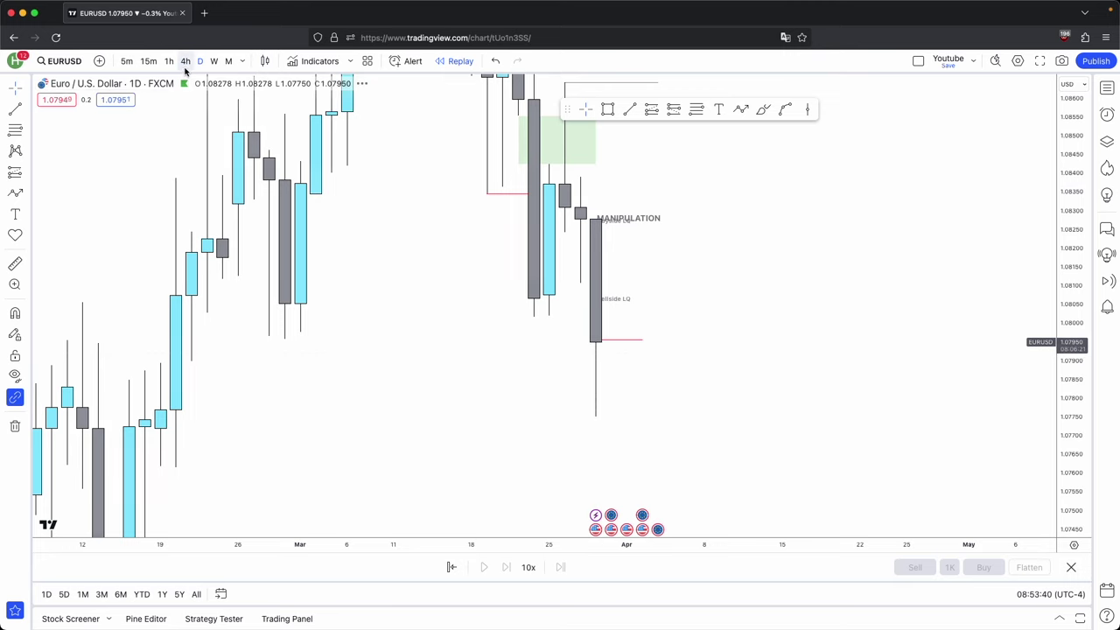
{"action": "left_click", "coordinate": [199, 61]}
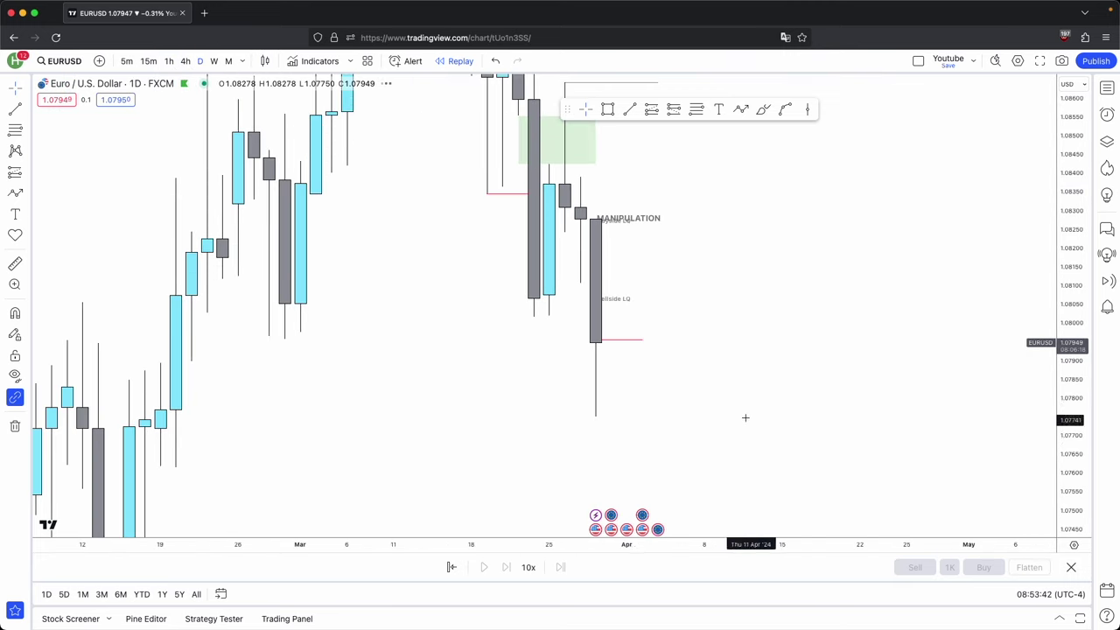
{"action": "left_click", "coordinate": [171, 61]}
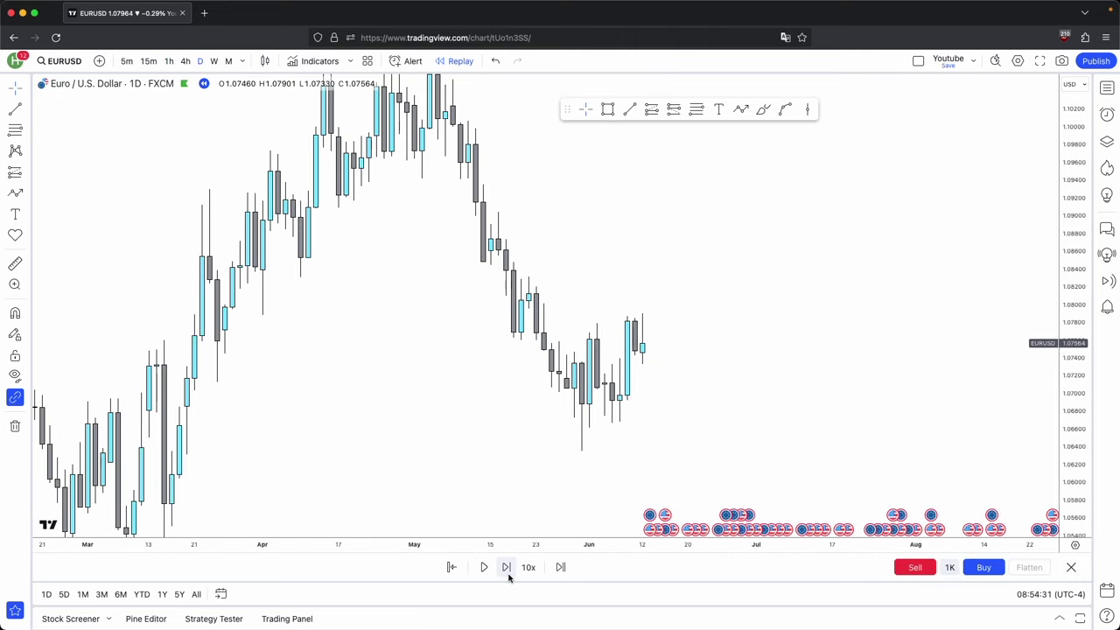
Advance the daily replay to 13 June 2023 and draw a rectangle zone from about 1.0635 to 1.0687 spanning 31 May to 9 June.
{"action": "left_click", "coordinate": [505, 566]}
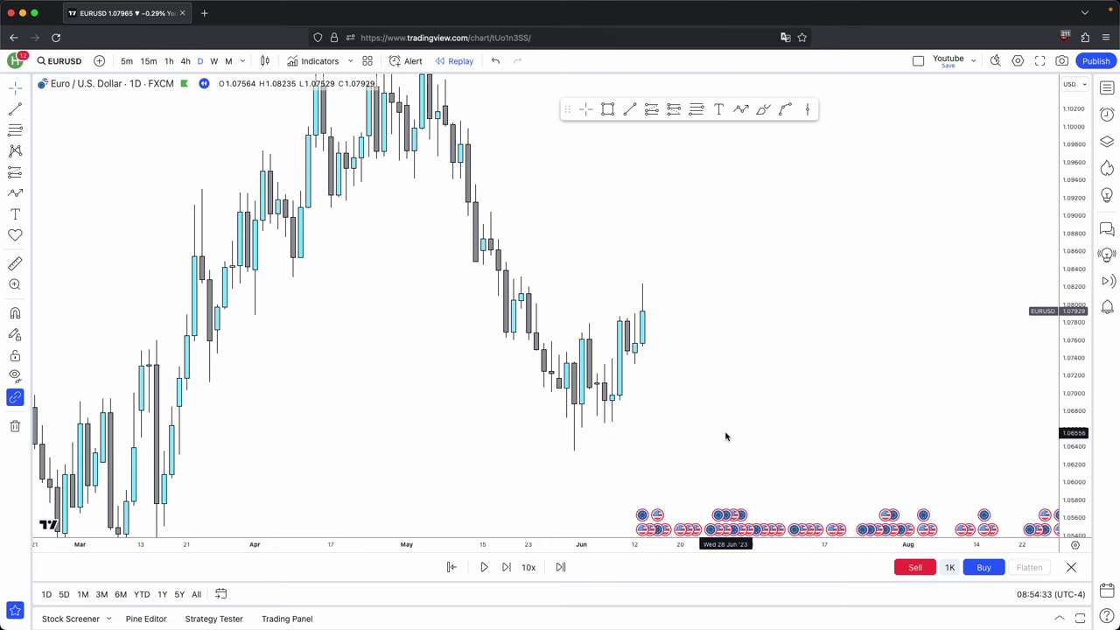
{"action": "scroll", "coordinate": [717, 222], "scroll_direction": "up", "scroll_amount": 1}
{"action": "left_click_drag", "start_coordinate": [717, 224], "coordinate": [726, 198]}
{"action": "left_click", "coordinate": [604, 112]}
{"action": "left_click", "coordinate": [539, 376]}
{"action": "left_click", "coordinate": [541, 423]}
{"action": "left_click_drag", "start_coordinate": [540, 399], "coordinate": [598, 400]}
{"action": "left_click", "coordinate": [604, 346]}
Draw two horizontal trend lines, from the 7 June high at about 1.0740 and the 9 June low at about 1.0743.
{"action": "left_click", "coordinate": [628, 110]}
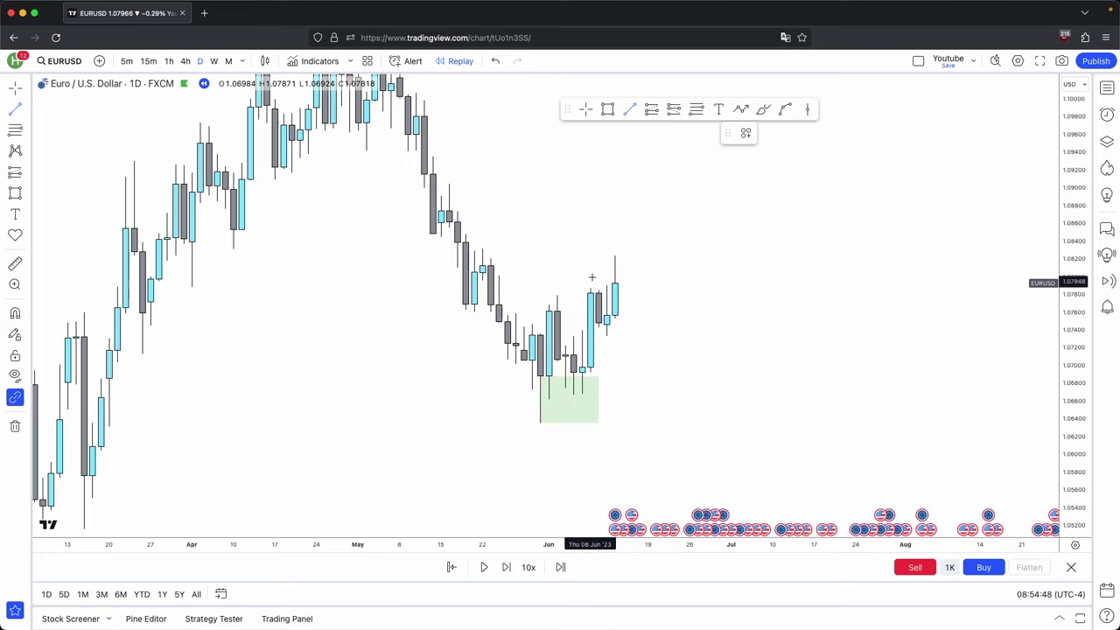
{"action": "left_click", "coordinate": [623, 330]}
{"action": "left_click", "coordinate": [643, 142]}
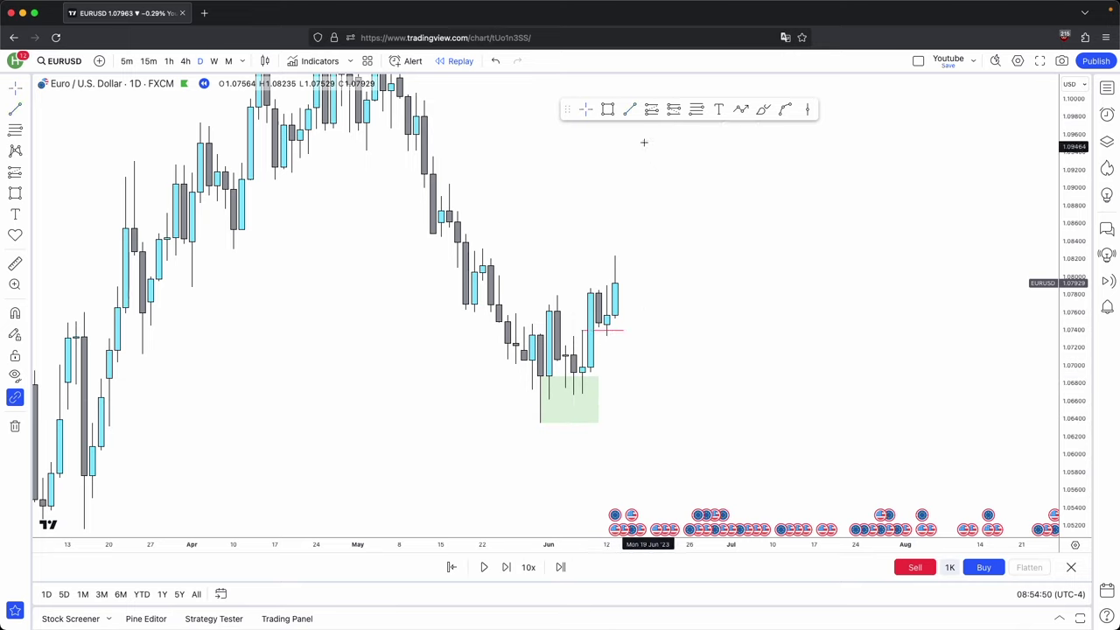
{"action": "left_click", "coordinate": [634, 328]}
{"action": "left_click", "coordinate": [747, 402]}
{"action": "left_click_drag", "start_coordinate": [1076, 444], "coordinate": [1075, 393]}
{"action": "left_click_drag", "start_coordinate": [619, 298], "coordinate": [621, 300]}
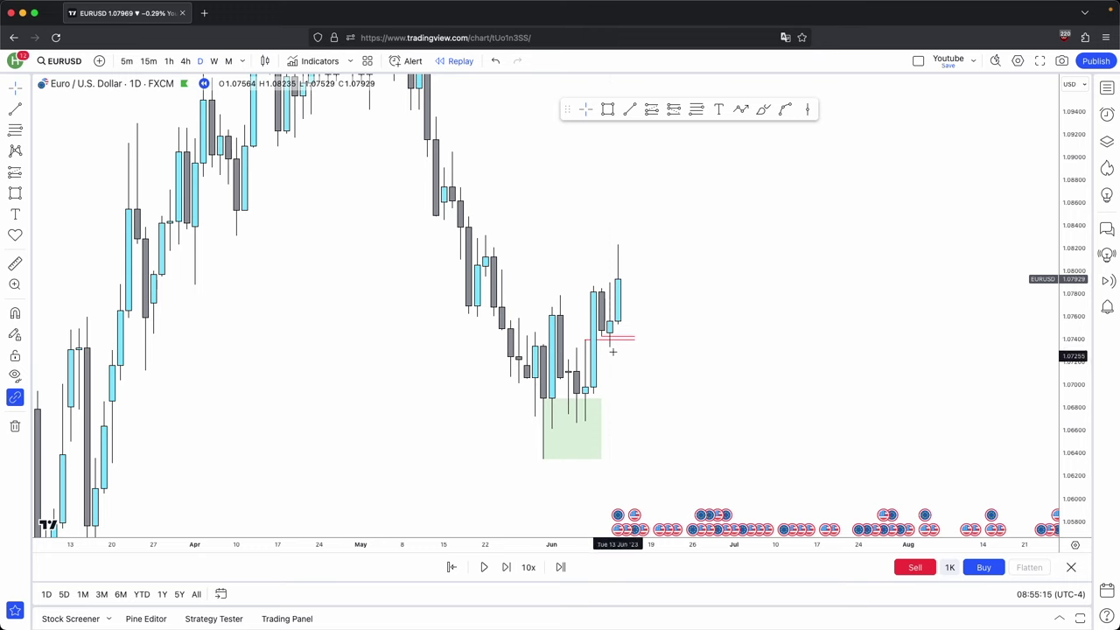
Switch the replay chart to the 1-hour timeframe and advance it one candle to 13 June 17:00.
{"action": "scroll", "coordinate": [650, 337], "scroll_direction": "right", "scroll_amount": 2}
{"action": "scroll", "coordinate": [650, 337], "scroll_direction": "right", "scroll_amount": 3}
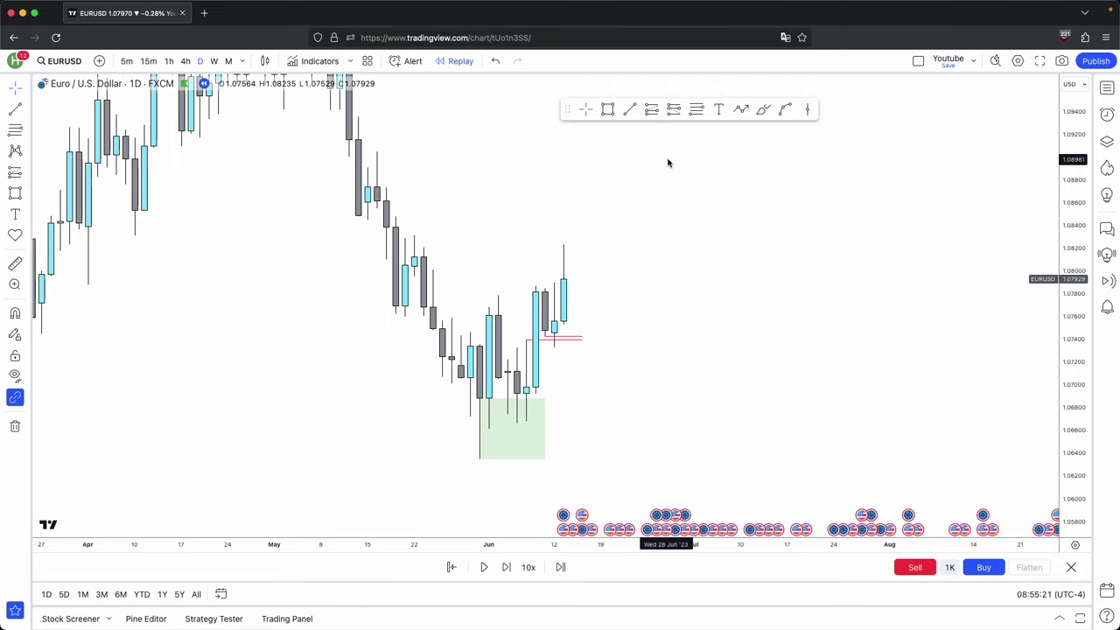
{"action": "scroll", "coordinate": [720, 290], "scroll_direction": "left", "scroll_amount": 3}
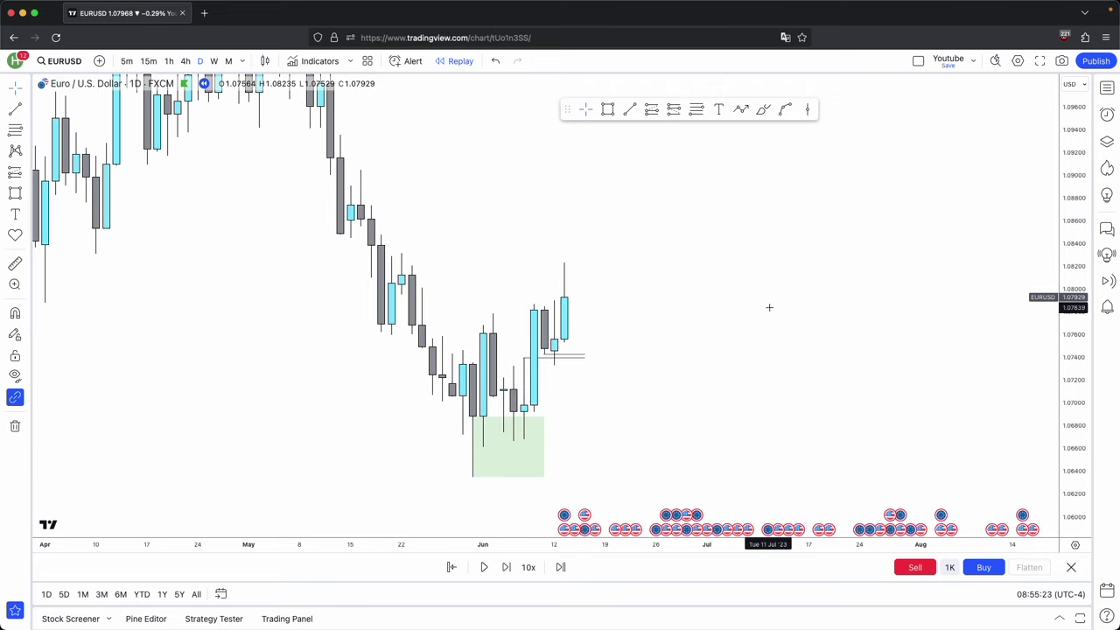
{"action": "scroll", "coordinate": [605, 328], "scroll_direction": "right", "scroll_amount": 3}
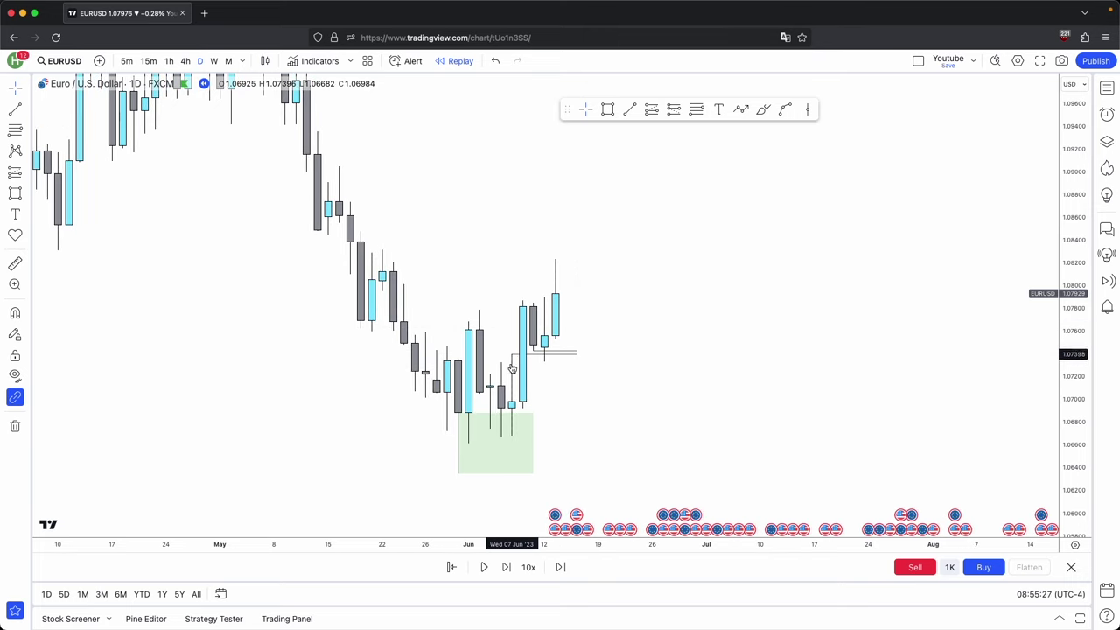
{"action": "left_click_drag", "start_coordinate": [555, 368], "coordinate": [559, 386]}
{"action": "left_click", "coordinate": [629, 108]}
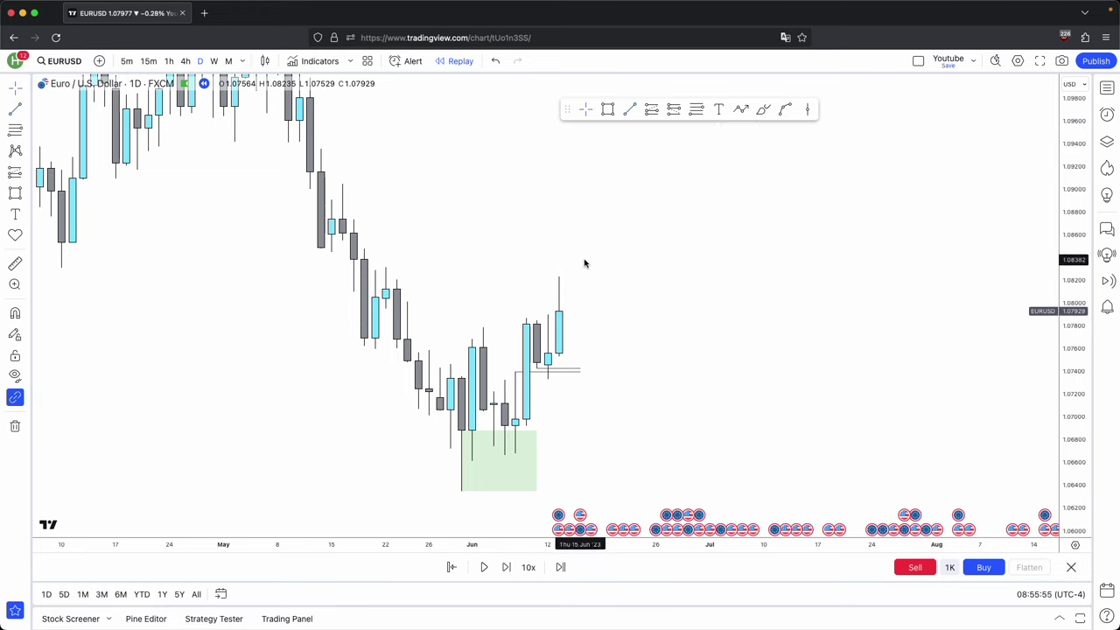
{"action": "left_click", "coordinate": [171, 63]}
{"action": "left_click_drag", "start_coordinate": [1073, 435], "coordinate": [1072, 289]}
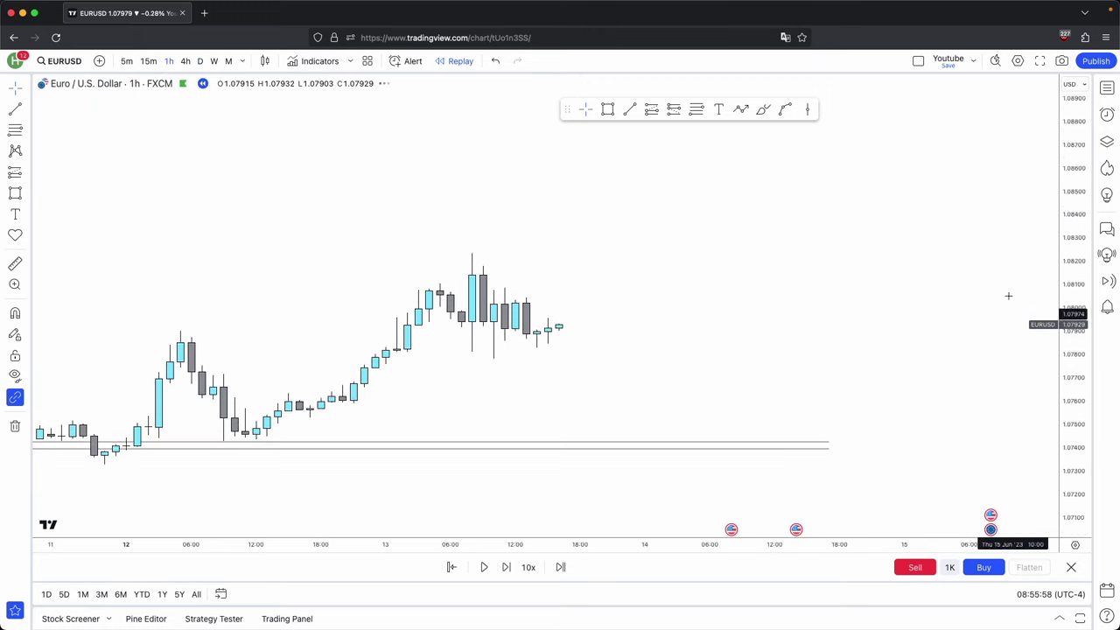
{"action": "key", "text": "shift+Right"}
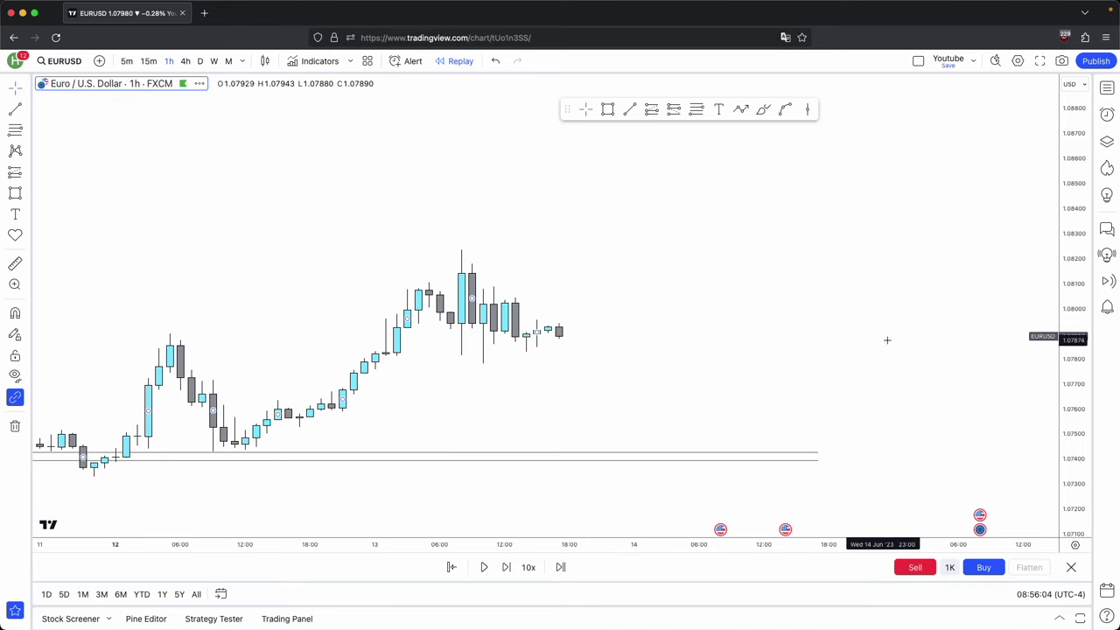
Mark the 13 June 17:00 open at 1.07929 with a horizontal line labelled CANDLE'S OPENING, extended to 14 June 15:00.
{"action": "key", "text": "alt+t"}
{"action": "left_click", "coordinate": [764, 327]}
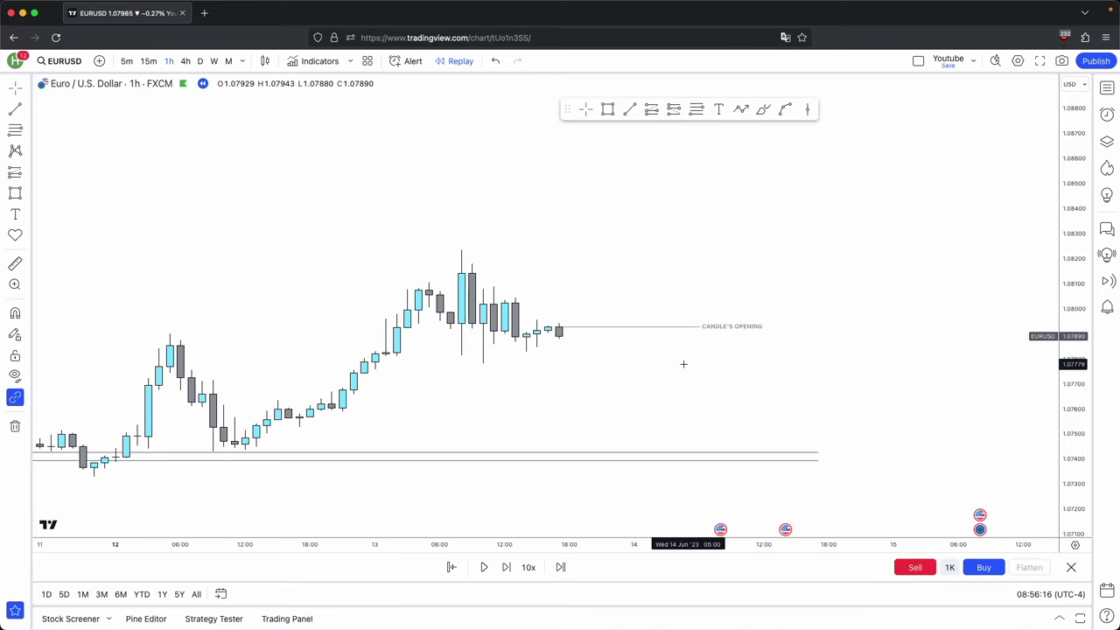
{"action": "scroll", "coordinate": [683, 365], "scroll_direction": "down", "scroll_amount": 2}
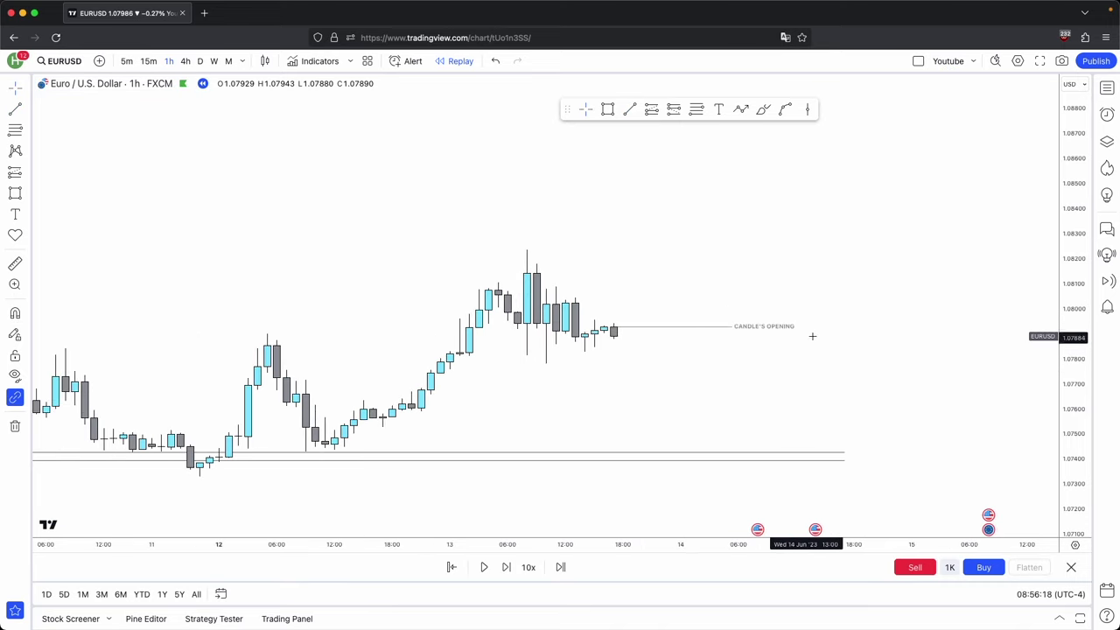
{"action": "left_click_drag", "start_coordinate": [796, 330], "coordinate": [872, 329]}
{"action": "left_click", "coordinate": [845, 328]}
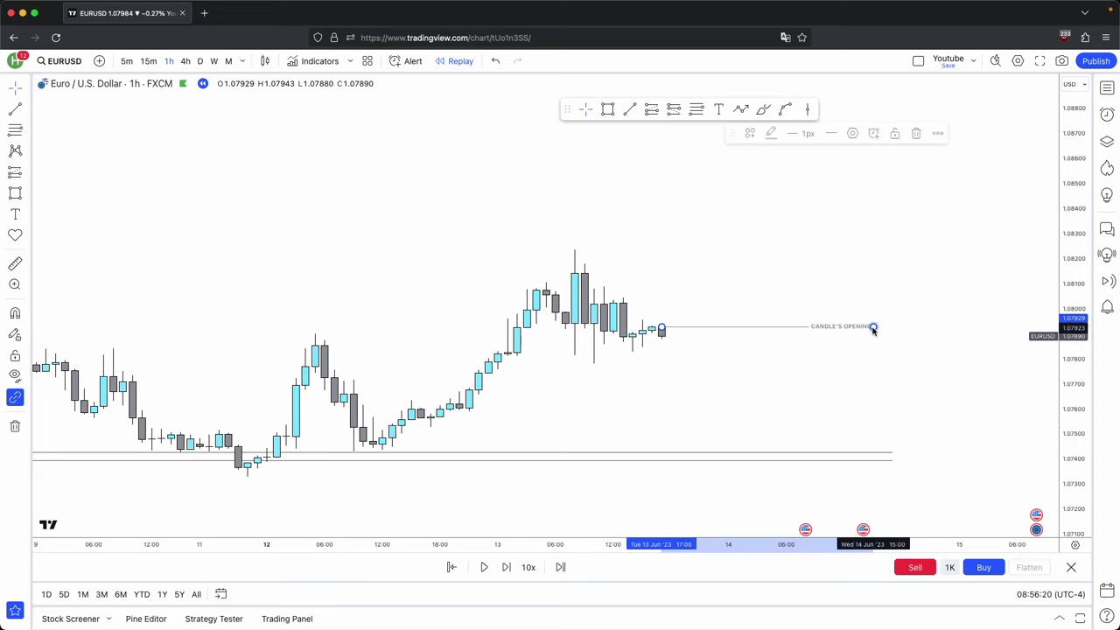
{"action": "left_click", "coordinate": [882, 345]}
{"action": "scroll", "coordinate": [701, 421], "scroll_direction": "down", "scroll_amount": 2}
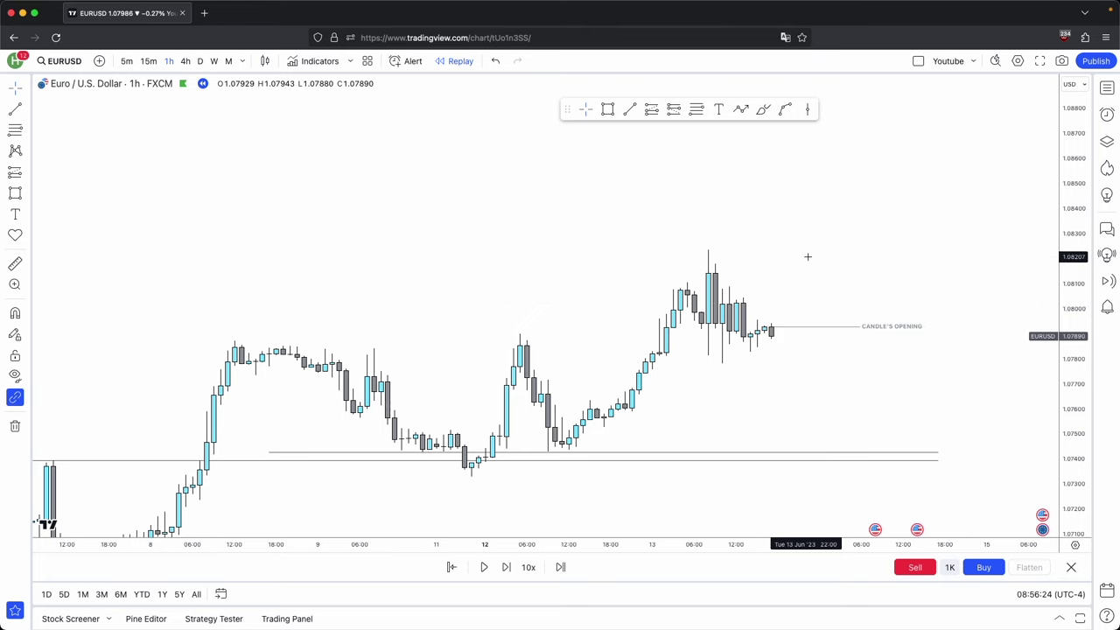
Draw a projected path from about 1.0792 down to 1.0776, up to 1.0850 and back to 1.0835.
{"action": "left_click_drag", "start_coordinate": [808, 255], "coordinate": [654, 385]}
{"action": "scroll", "coordinate": [701, 200], "scroll_direction": "up", "scroll_amount": 1}
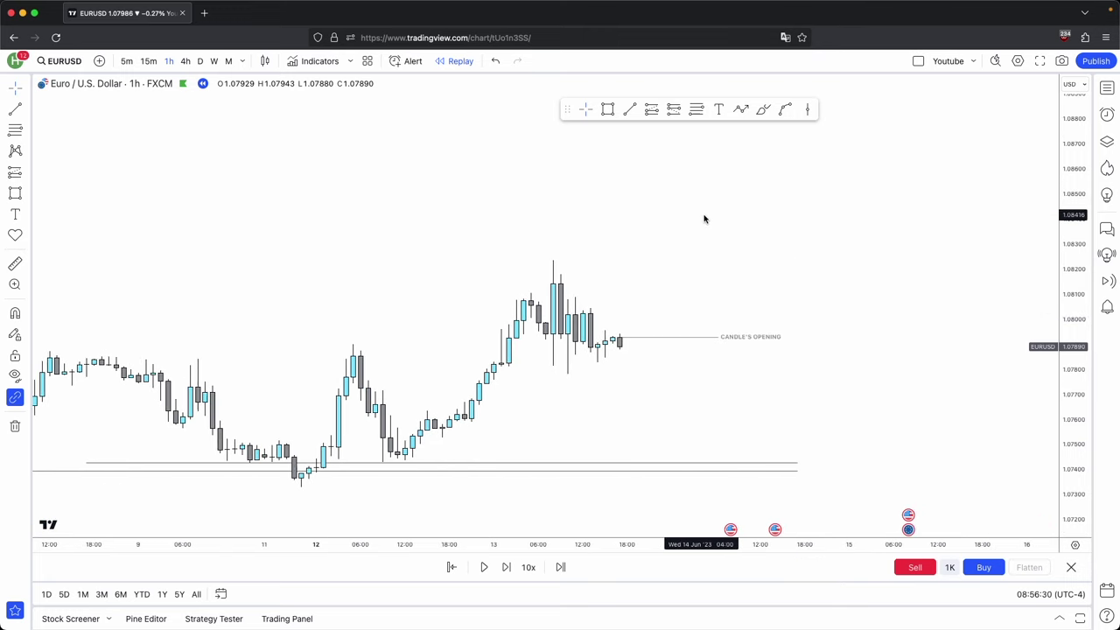
{"action": "left_click", "coordinate": [740, 109]}
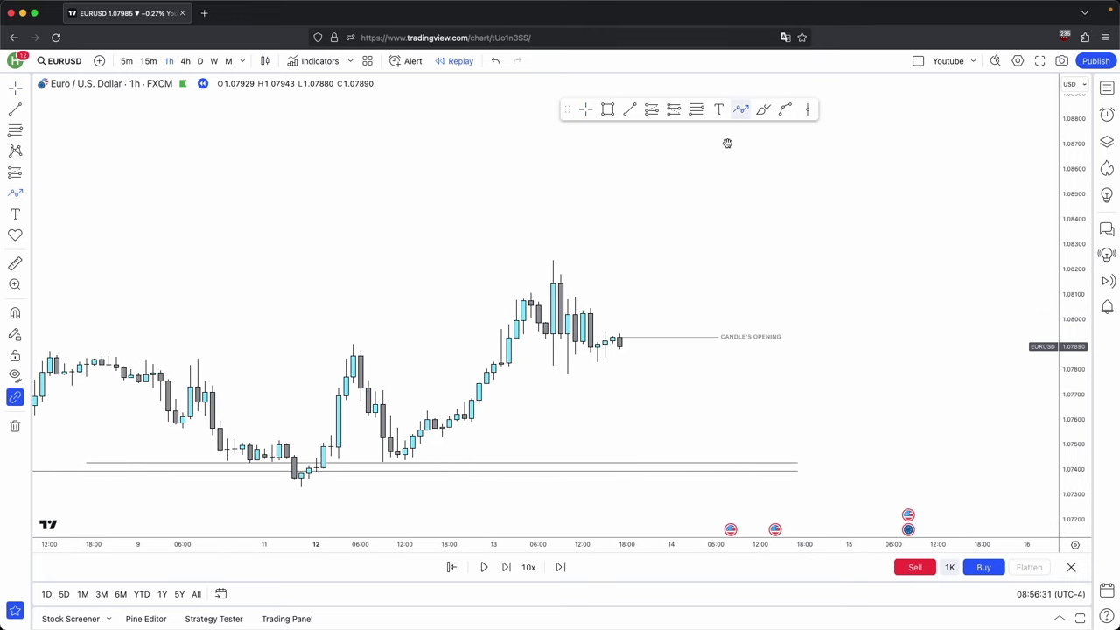
{"action": "left_click", "coordinate": [634, 338]}
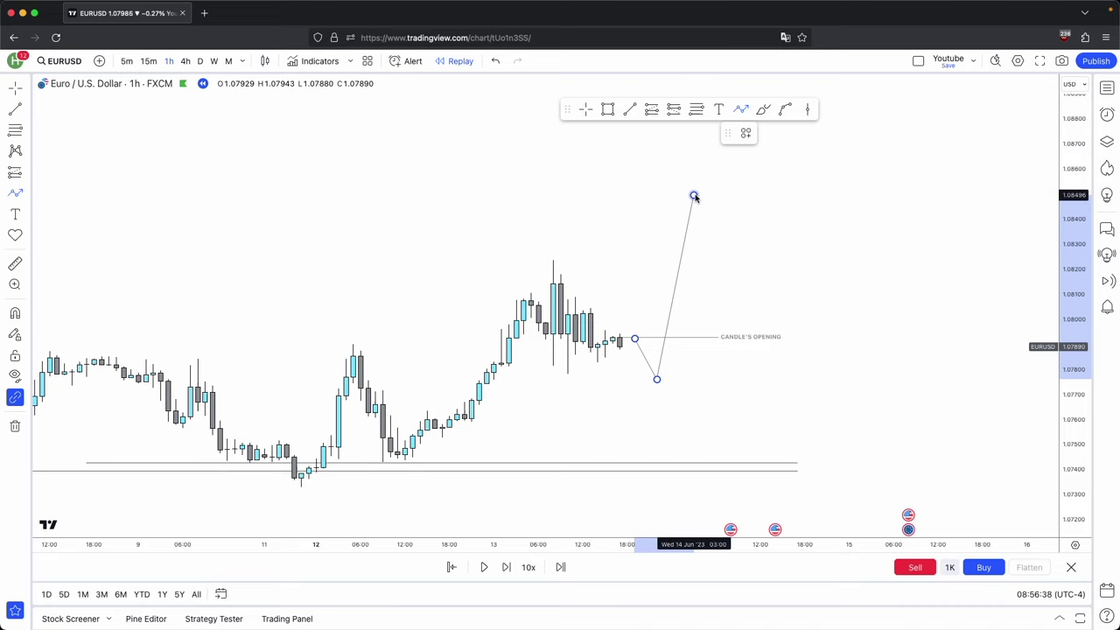
{"action": "double_click", "coordinate": [714, 233]}
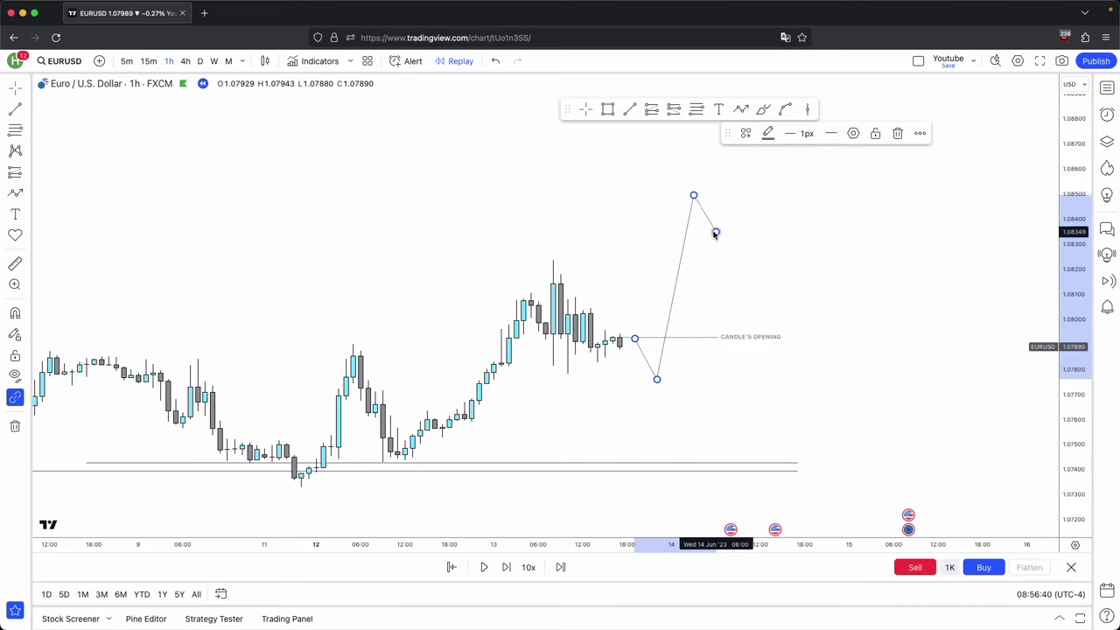
{"action": "left_click", "coordinate": [747, 242]}
{"action": "left_click", "coordinate": [686, 232]}
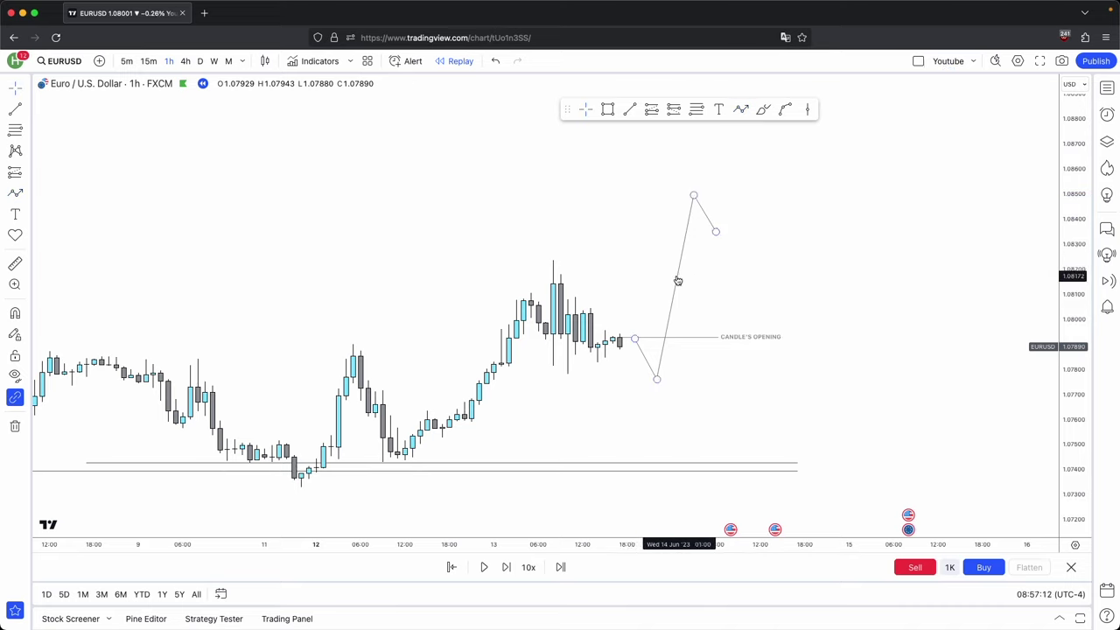
Remove the projected path and advance the 1-hour replay to the 14 June 03:00 candle.
{"action": "left_click", "coordinate": [813, 193]}
{"action": "left_click", "coordinate": [681, 229]}
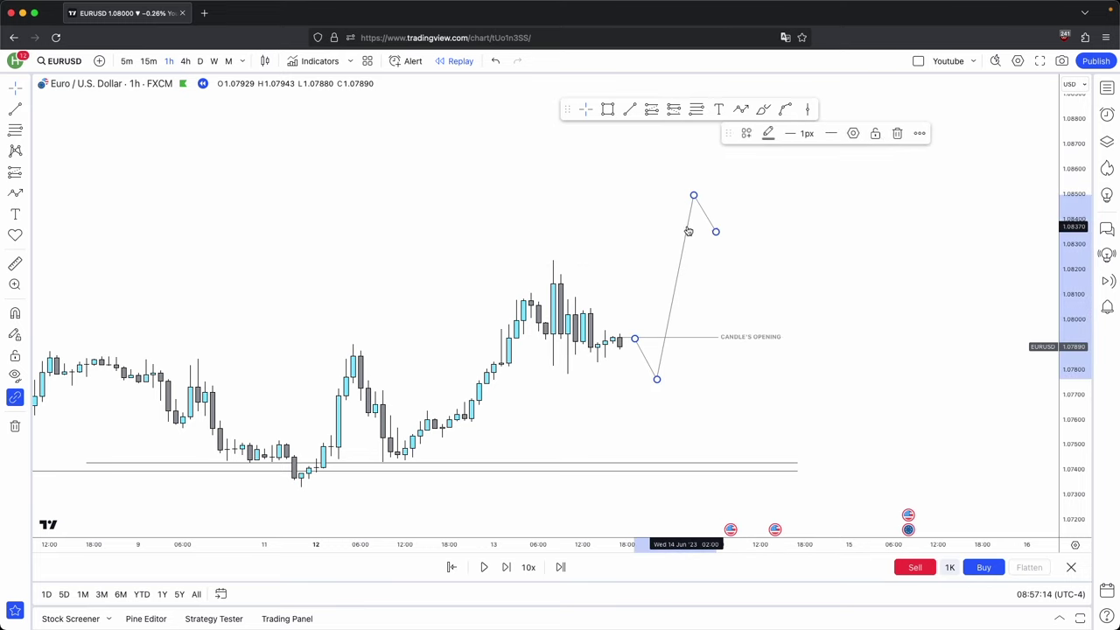
{"action": "left_click", "coordinate": [890, 135]}
{"action": "left_click", "coordinate": [505, 566]}
{"action": "left_click", "coordinate": [505, 567]}
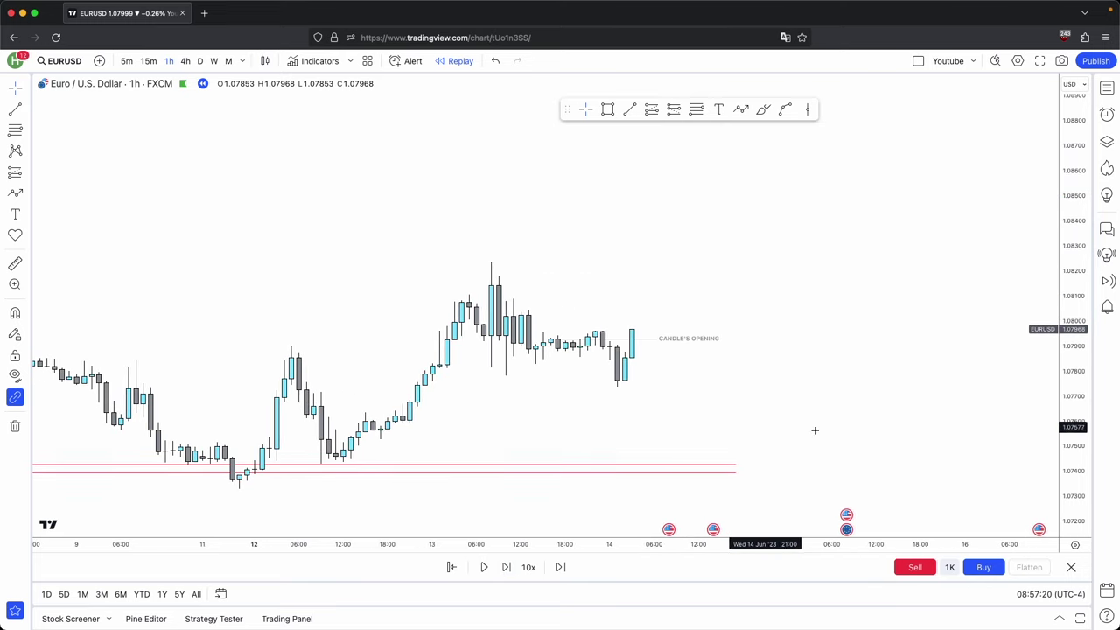
Draw a horizontal line at 1.07781 from the 13 June 10:00 low to 14 June 00:00 and apply the Sellside LQ template.
{"action": "left_click_drag", "start_coordinate": [1085, 470], "coordinate": [1084, 434]}
{"action": "left_click_drag", "start_coordinate": [964, 394], "coordinate": [910, 384]}
{"action": "key", "text": "alt+t"}
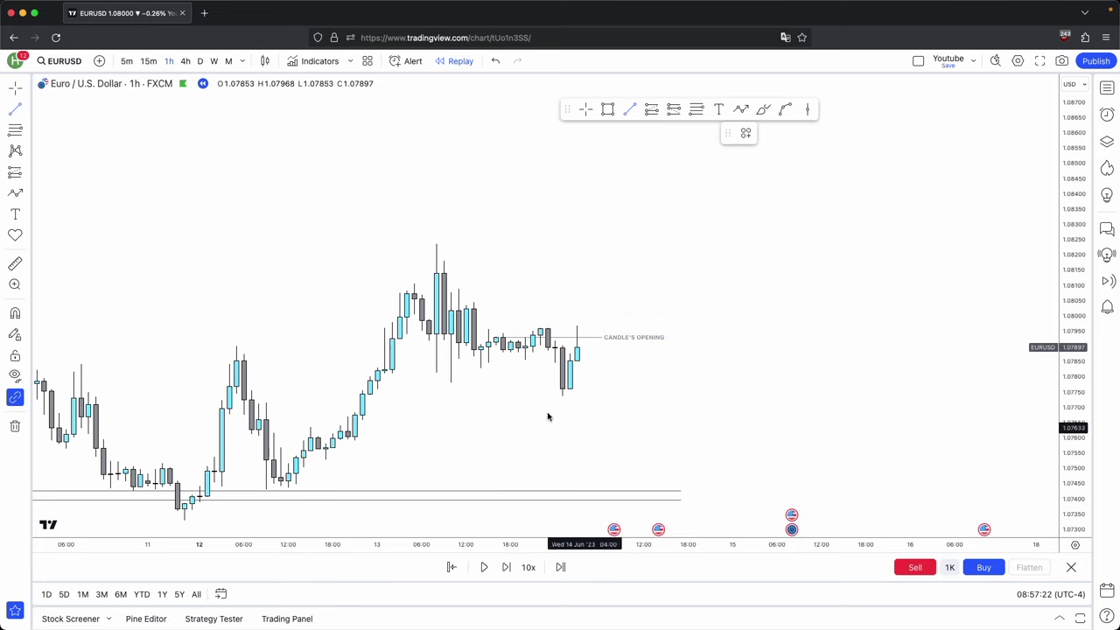
{"action": "left_click", "coordinate": [448, 391]}
{"action": "left_click", "coordinate": [555, 385]}
{"action": "left_click", "coordinate": [746, 133]}
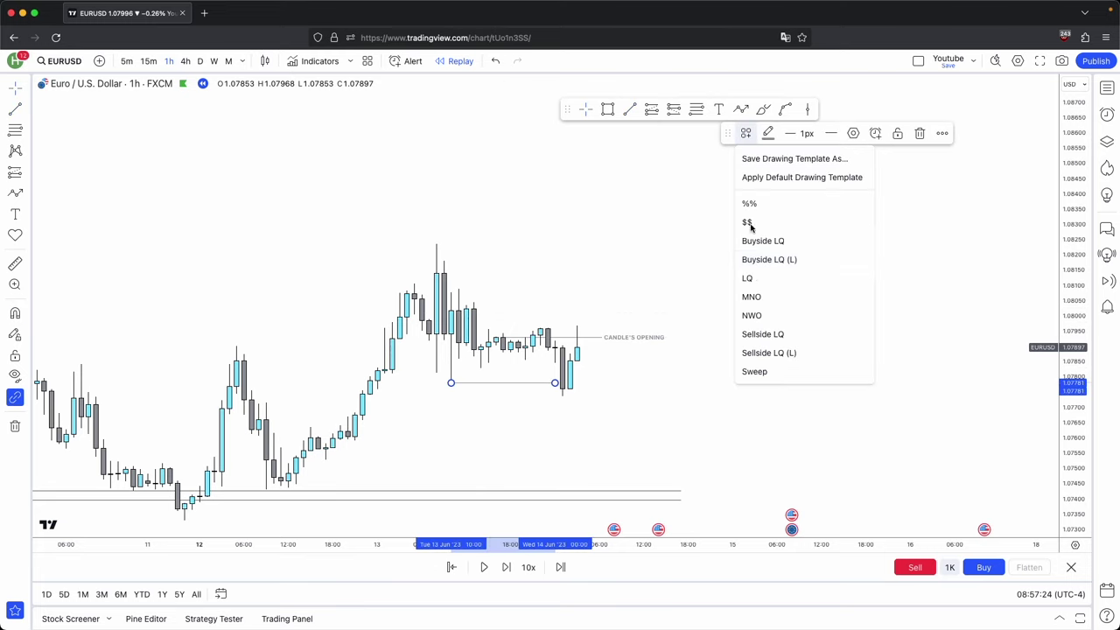
{"action": "left_click", "coordinate": [763, 333]}
Draw a rectangle around the 13 June consolidation, from about 1.0784 to 1.0804.
{"action": "scroll", "coordinate": [758, 347], "scroll_direction": "left", "scroll_amount": 3}
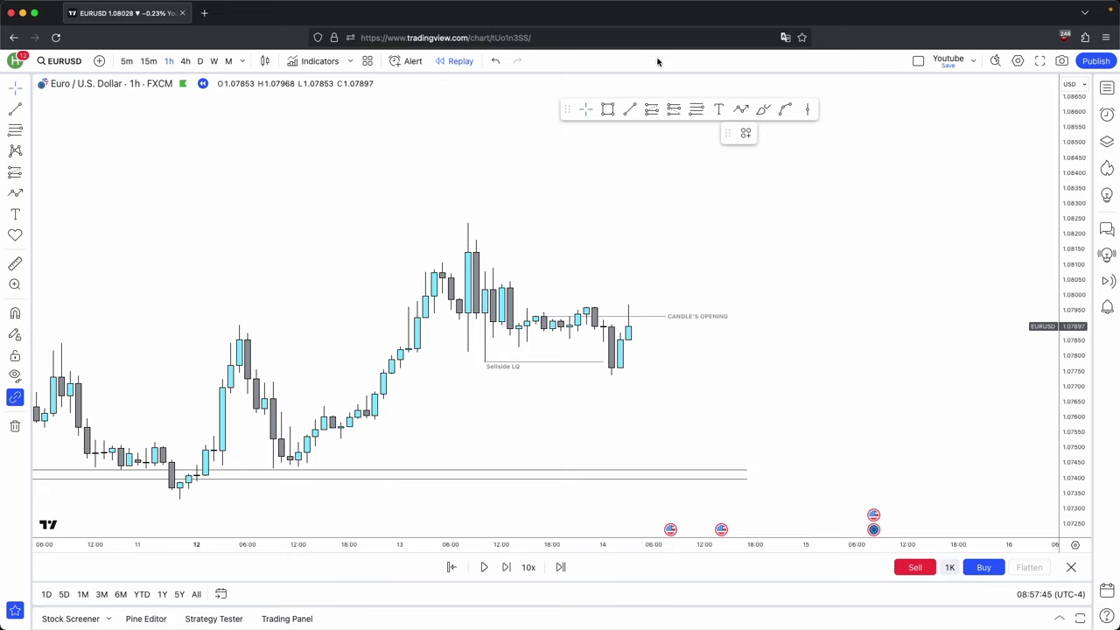
{"action": "left_click", "coordinate": [607, 108]}
{"action": "mouse_move", "coordinate": [594, 342]}
{"action": "left_mouse_down"}
{"action": "mouse_move", "coordinate": [485, 278]}
{"action": "mouse_move", "coordinate": [494, 283]}
{"action": "left_mouse_up"}
{"action": "left_click", "coordinate": [525, 269]}
Mark the consolidation with a Buyside LQ line at about 1.0799 and a Sellside LQ line at about 1.0783, both ending 13 June 23:00.
{"action": "key", "text": "alt+t"}
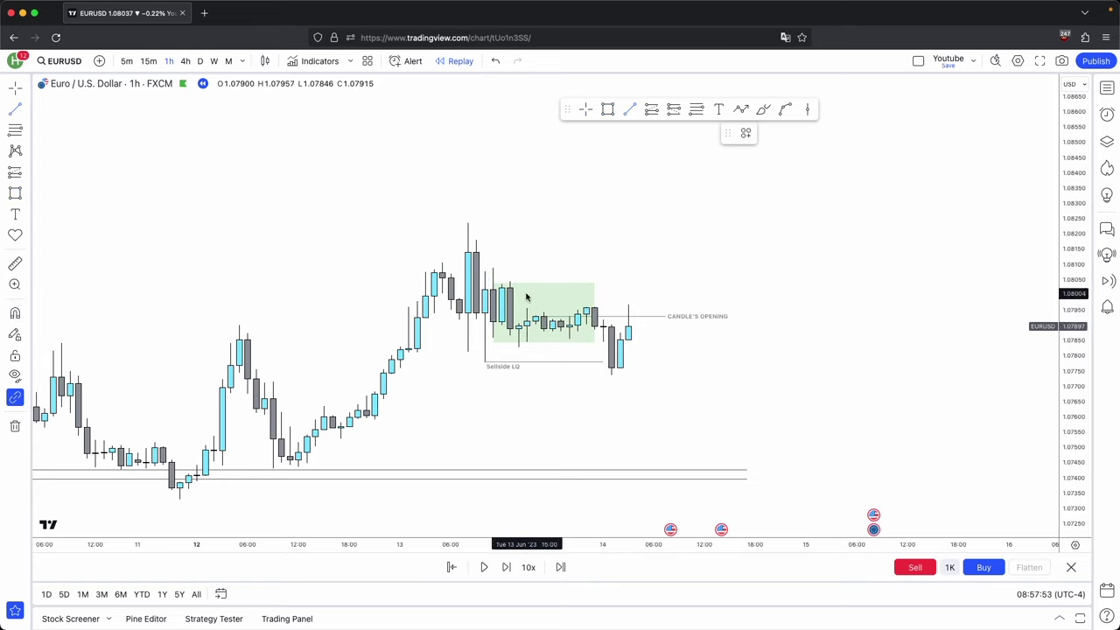
{"action": "left_click", "coordinate": [589, 300]}
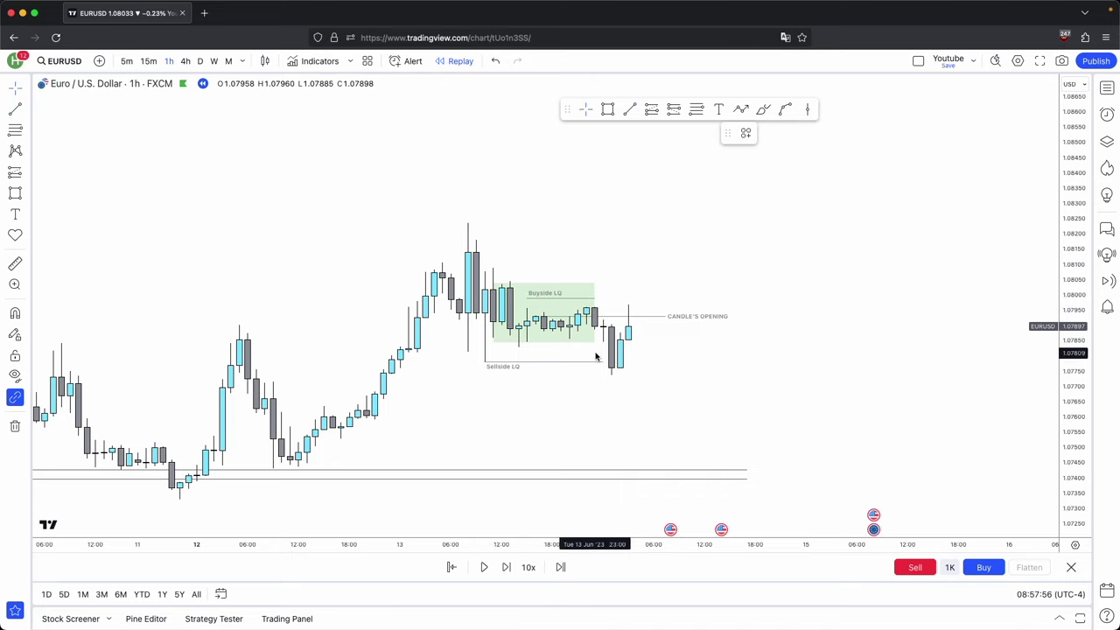
{"action": "left_click", "coordinate": [518, 348]}
{"action": "left_click", "coordinate": [597, 350]}
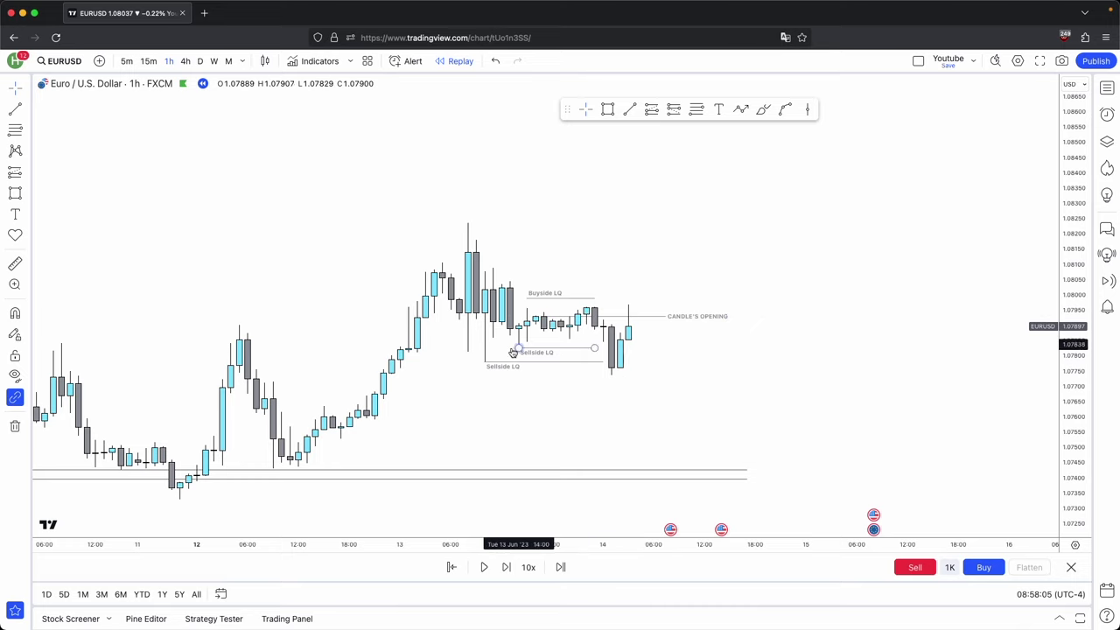
Draw a projected path from about 1.0785 up to 1.0834, down to 1.0817 and up to 1.0849.
{"action": "left_click_drag", "start_coordinate": [547, 374], "coordinate": [578, 372]}
{"action": "scroll", "coordinate": [560, 380], "scroll_direction": "up", "scroll_amount": 2}
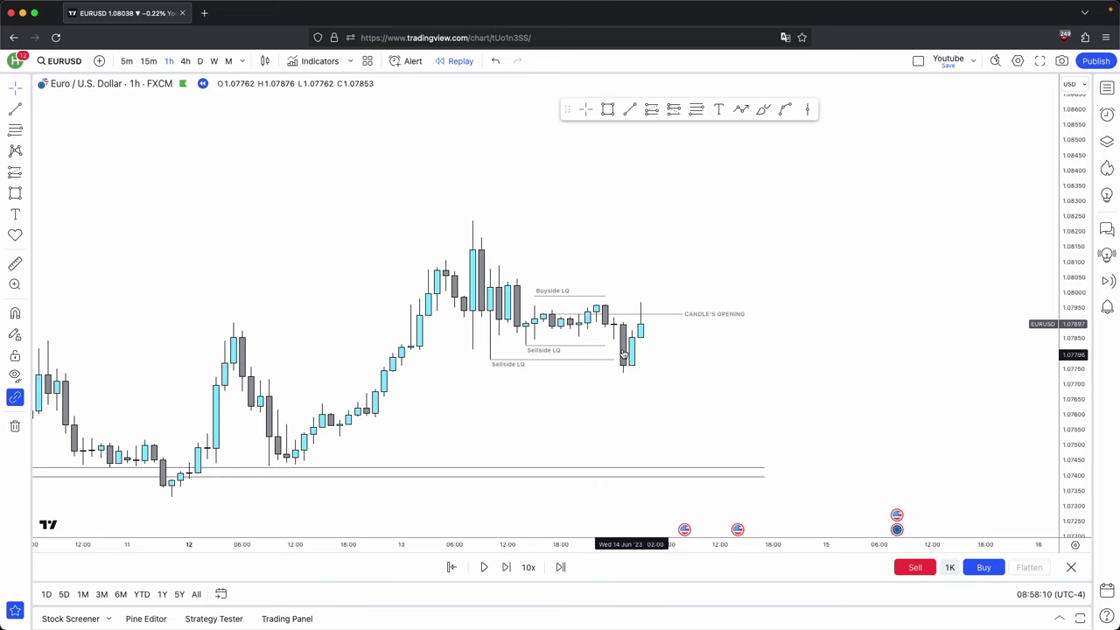
{"action": "left_click", "coordinate": [741, 108]}
{"action": "left_click", "coordinate": [649, 339]}
{"action": "left_click", "coordinate": [685, 189]}
{"action": "left_click", "coordinate": [720, 239]}
{"action": "double_click", "coordinate": [754, 143]}
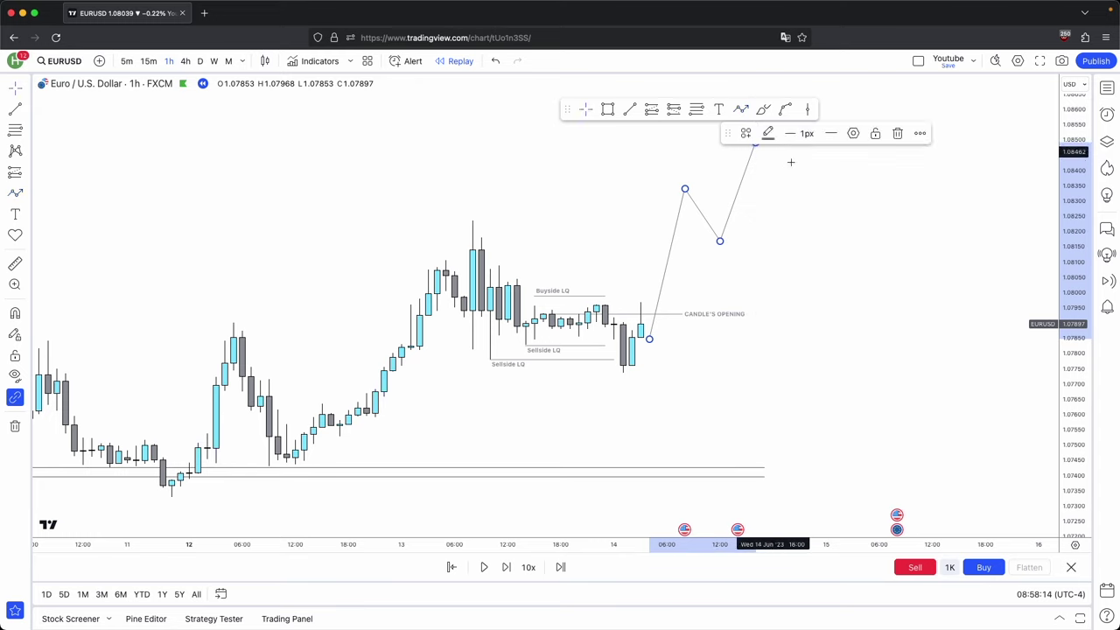
Mark the 13 June 08:00 high at about 1.0823 with a Buyside LQ line and advance the replay to 14 June 06:00.
{"action": "left_click", "coordinate": [586, 271]}
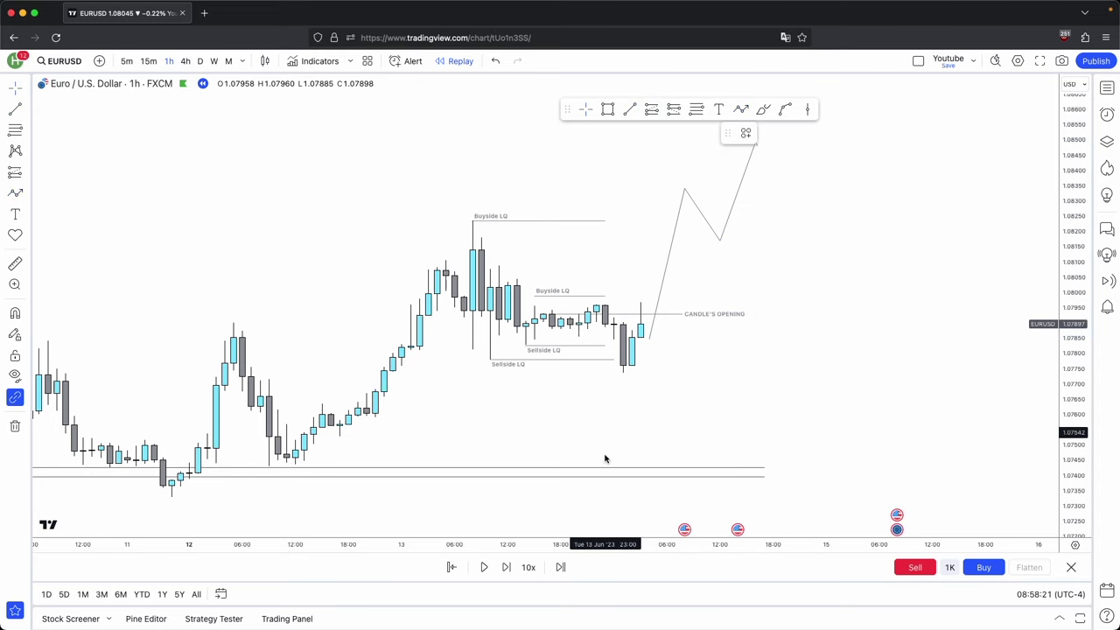
{"action": "left_click", "coordinate": [505, 566]}
{"action": "left_click", "coordinate": [506, 567]}
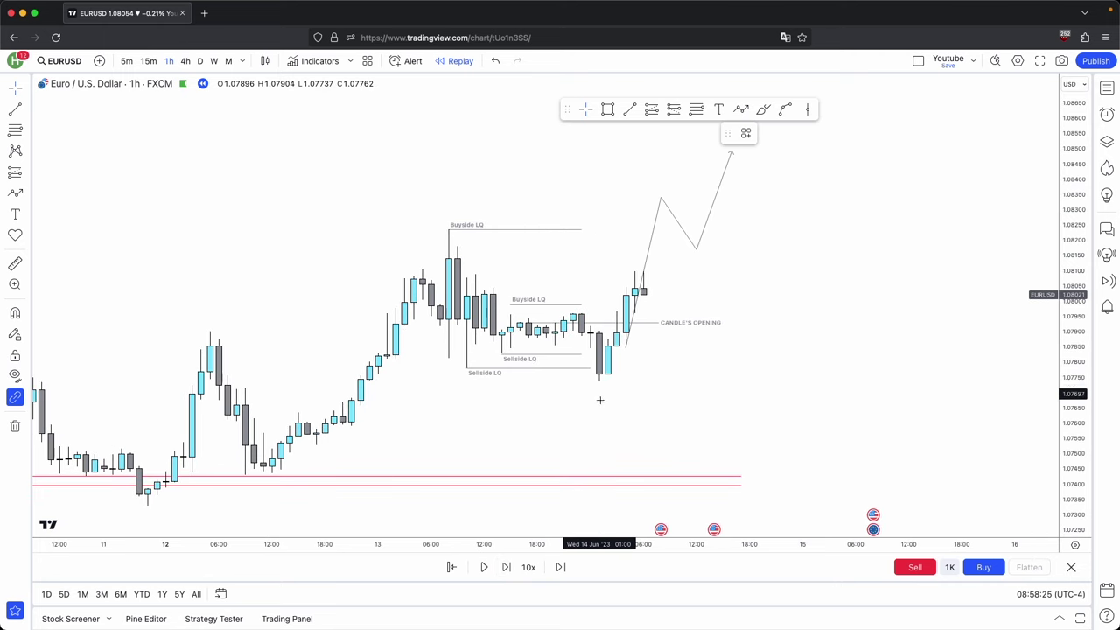
Mark the 13 June 22:00 high at about 1.0796 with a line to 14 June 03:00 and advance the replay to 09:00.
{"action": "left_click", "coordinate": [629, 112]}
{"action": "left_click", "coordinate": [575, 309], "text": "super"}
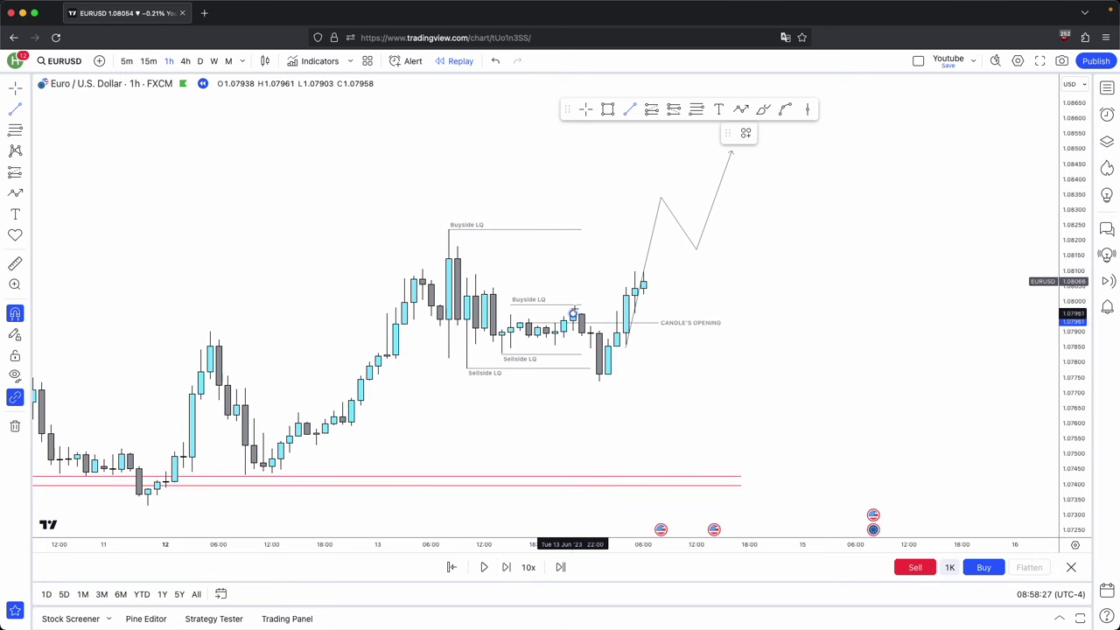
{"action": "left_click", "coordinate": [617, 312]}
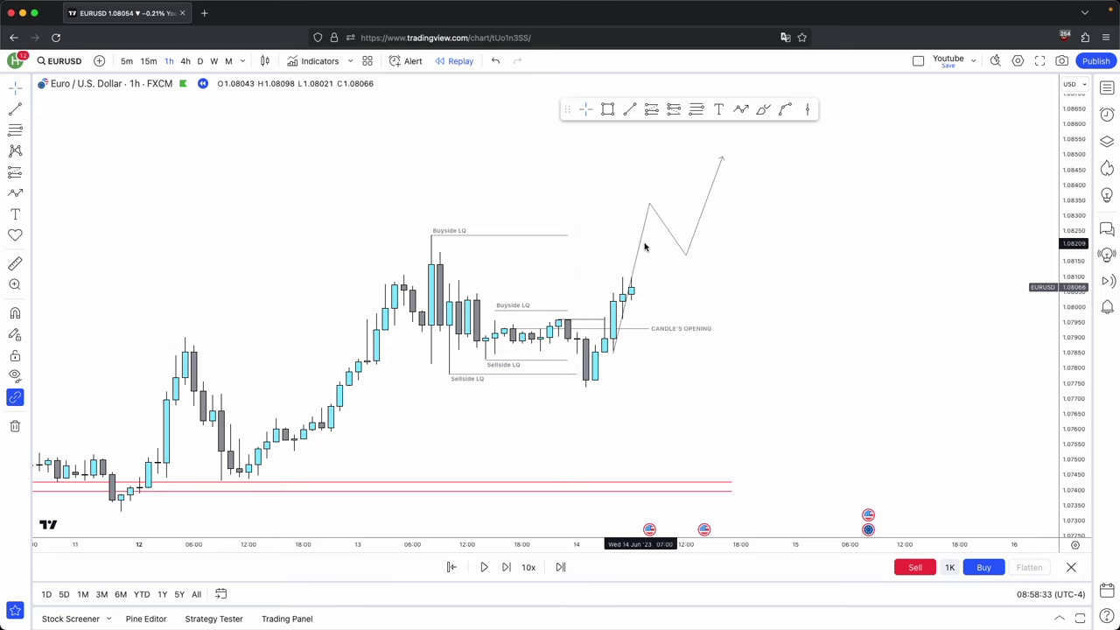
{"action": "left_click", "coordinate": [506, 566]}
{"action": "left_click", "coordinate": [506, 567]}
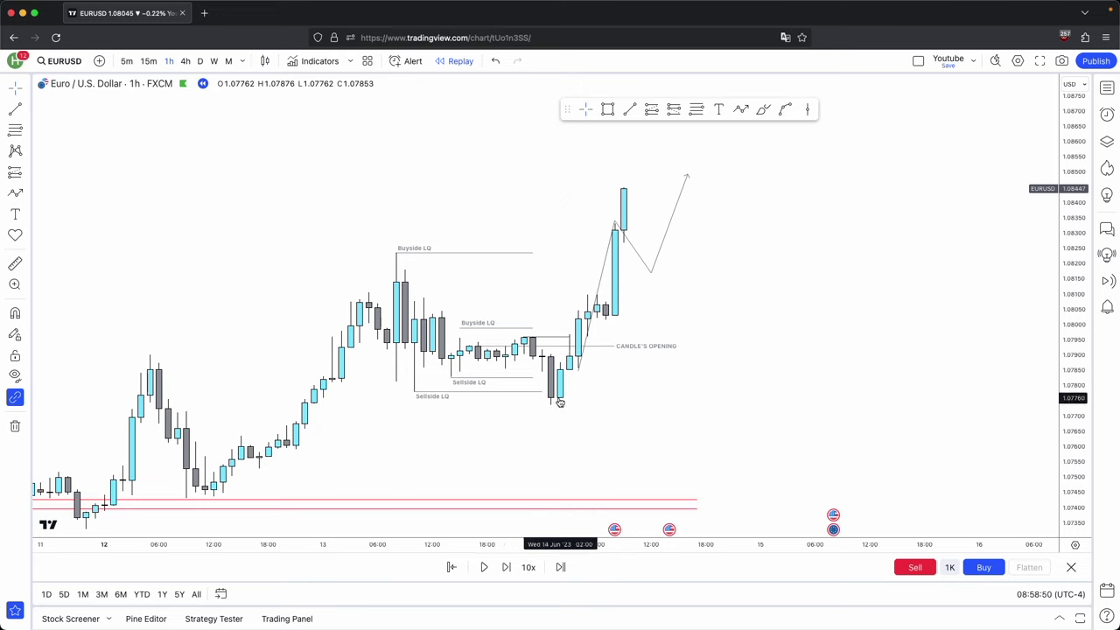
Rewind the replay to the 14 June 01:00 candle and compare the setup with the daily chart before returning to 1 hour.
{"action": "left_click", "coordinate": [452, 566]}
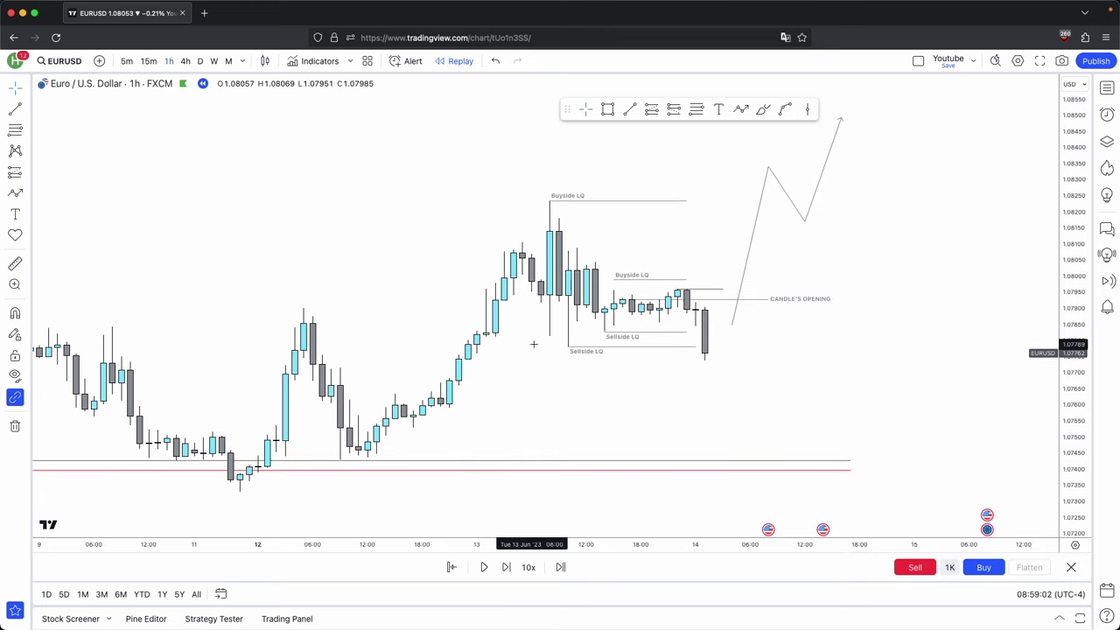
{"action": "left_click", "coordinate": [603, 333]}
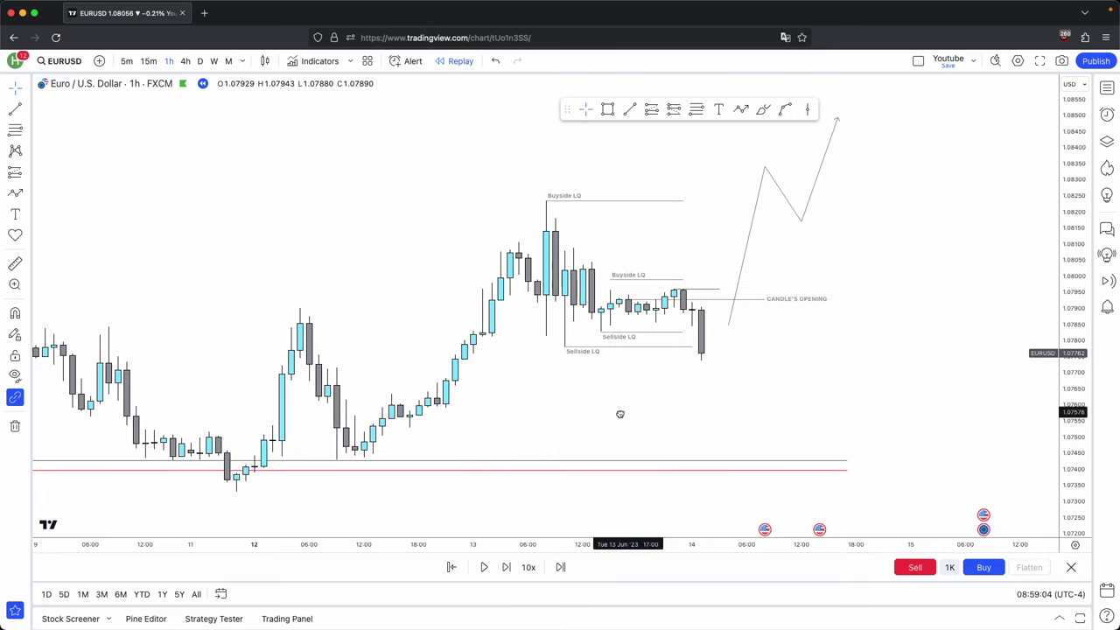
{"action": "left_click", "coordinate": [199, 61]}
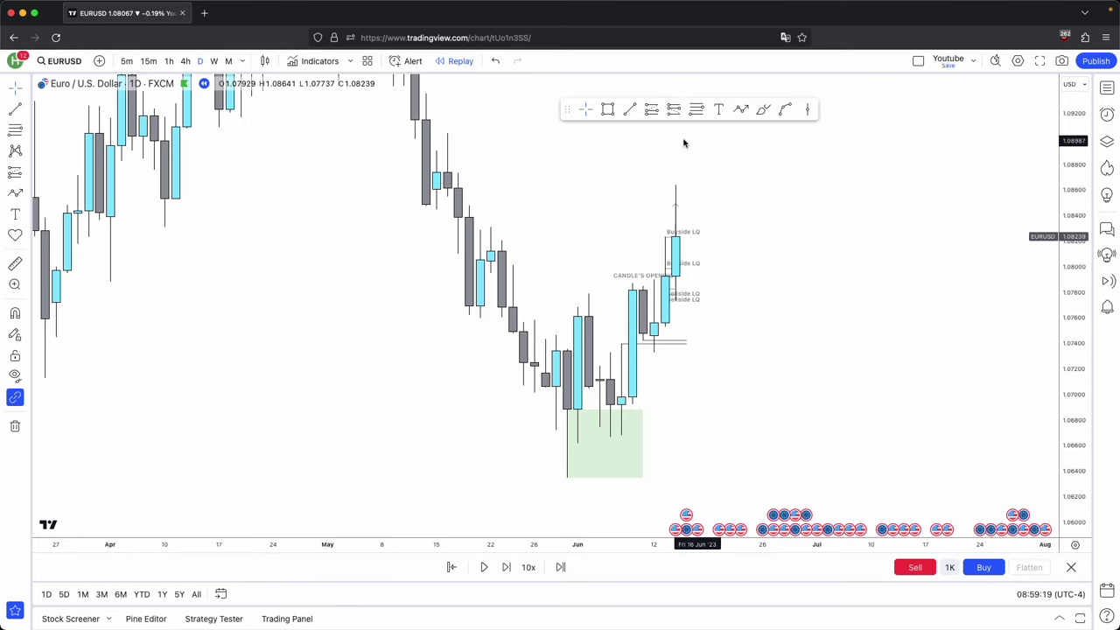
{"action": "left_click", "coordinate": [167, 62]}
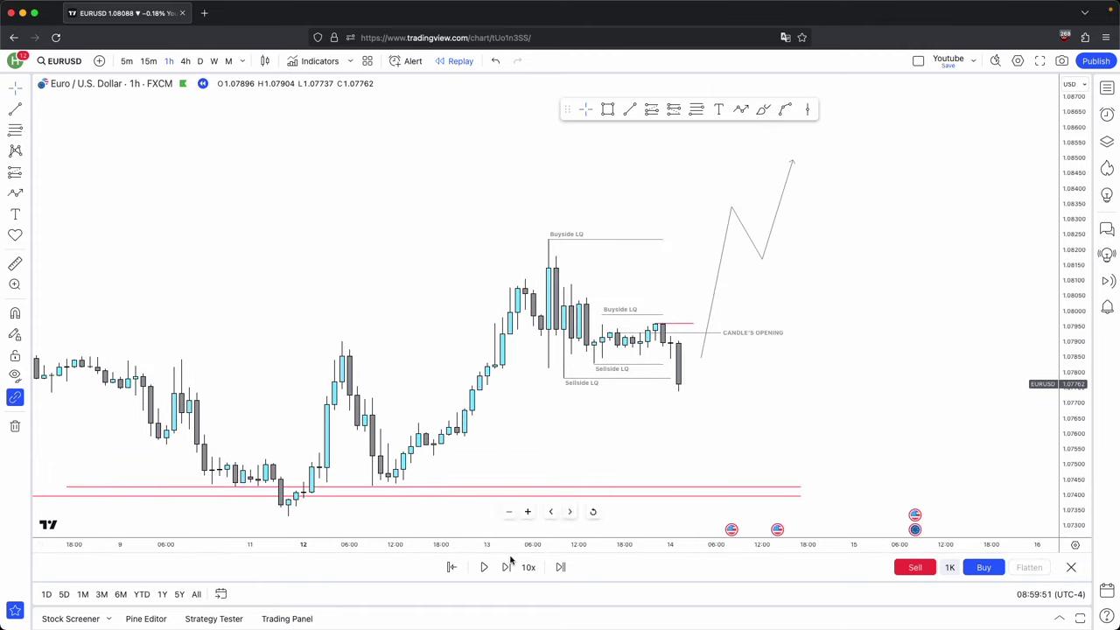
Advance the 1-hour replay candle by candle to 14 June 18:00.
{"action": "left_click", "coordinate": [509, 565]}
{"action": "left_click", "coordinate": [508, 565]}
{"action": "left_click", "coordinate": [508, 565]}
{"action": "left_click", "coordinate": [508, 565]}
{"action": "left_click", "coordinate": [508, 565]}
{"action": "left_click", "coordinate": [508, 565]}
{"action": "left_click", "coordinate": [508, 565]}
{"action": "left_click", "coordinate": [508, 565]}
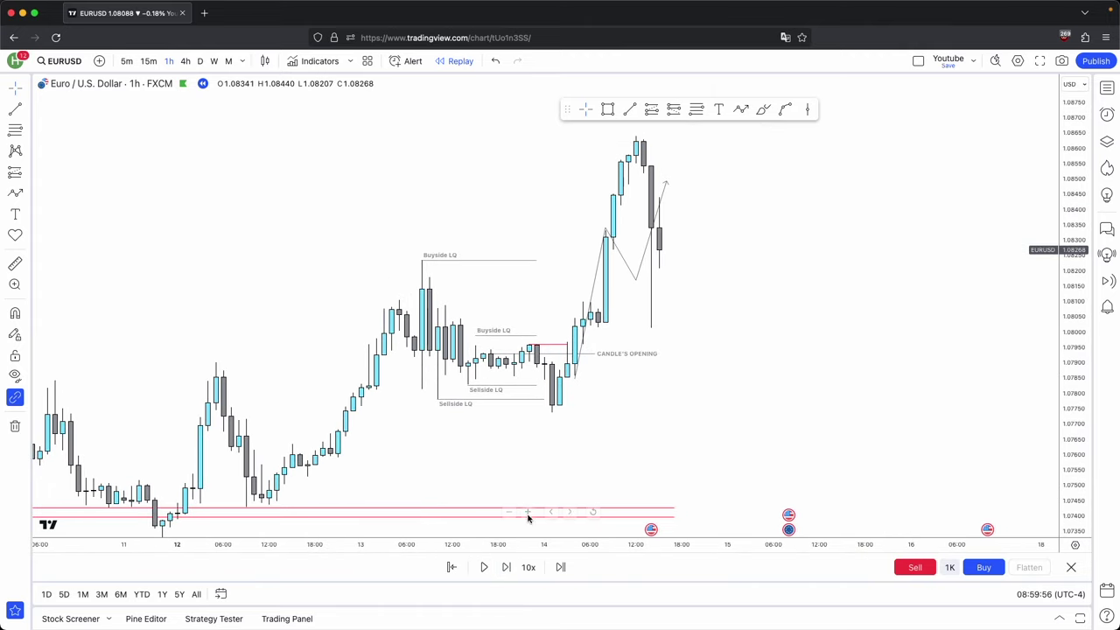
{"action": "left_click", "coordinate": [505, 567]}
{"action": "left_click", "coordinate": [506, 567]}
{"action": "left_click", "coordinate": [505, 567]}
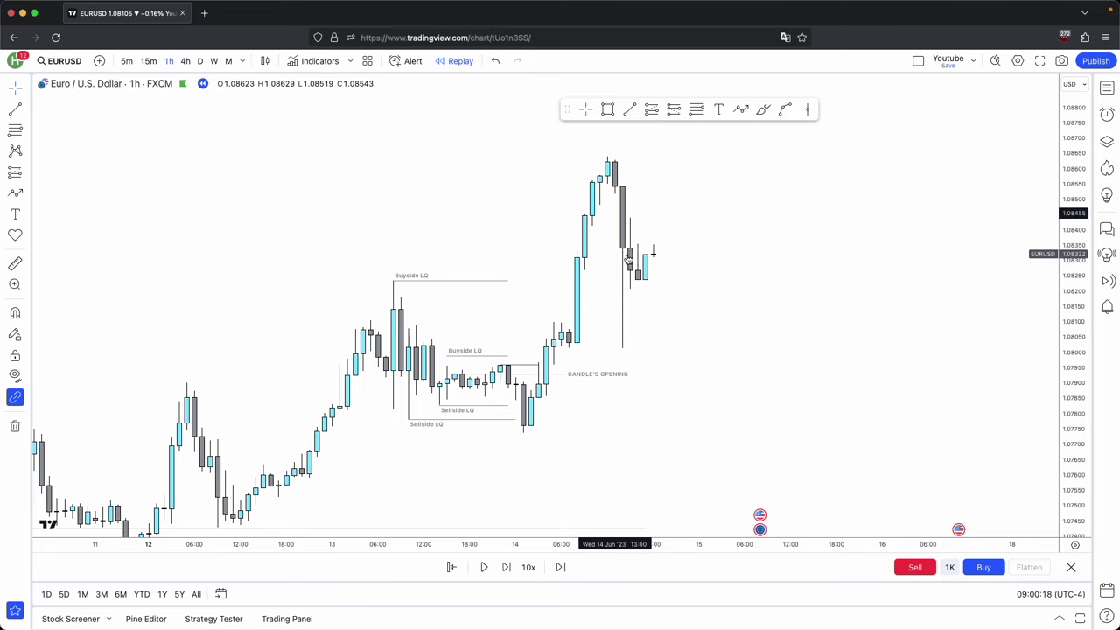
Draw a rectangle over the 14 June rally candle from about 1.0808 to 1.0826 and remove it again.
{"action": "left_click", "coordinate": [607, 108]}
{"action": "mouse_move", "coordinate": [570, 267]}
{"action": "left_mouse_down"}
{"action": "mouse_move", "coordinate": [579, 335]}
{"action": "mouse_move", "coordinate": [796, 329]}
{"action": "left_mouse_up"}
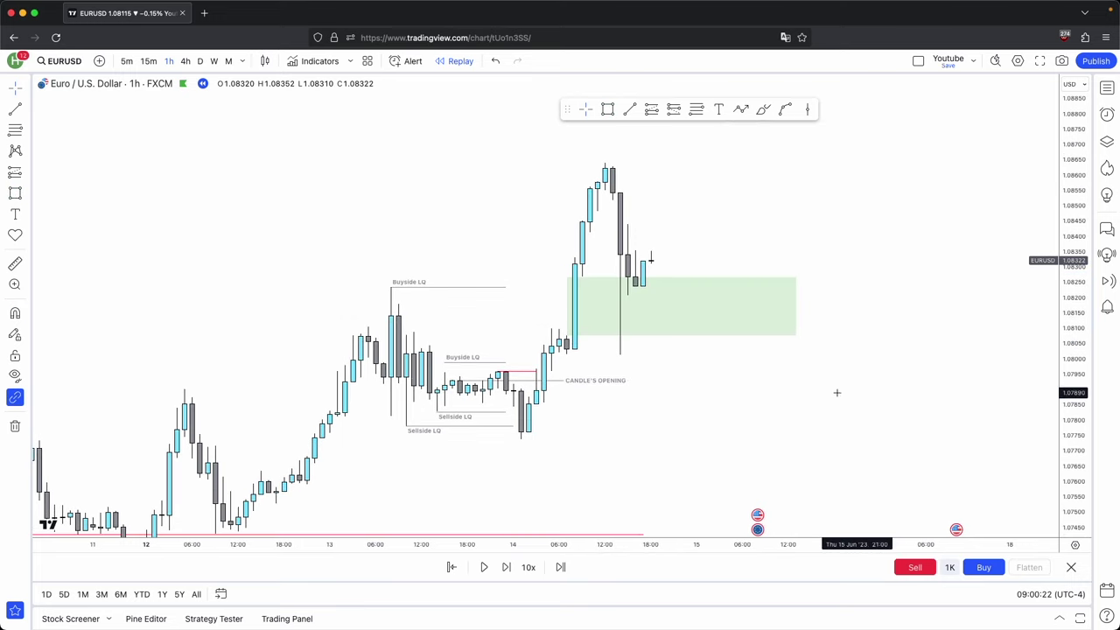
{"action": "left_click", "coordinate": [795, 331]}
{"action": "key", "text": "Delete"}
On the daily chart, mark the 14 June candle's open at about 1.0793 with a Candle's Opening line.
{"action": "left_click", "coordinate": [200, 62]}
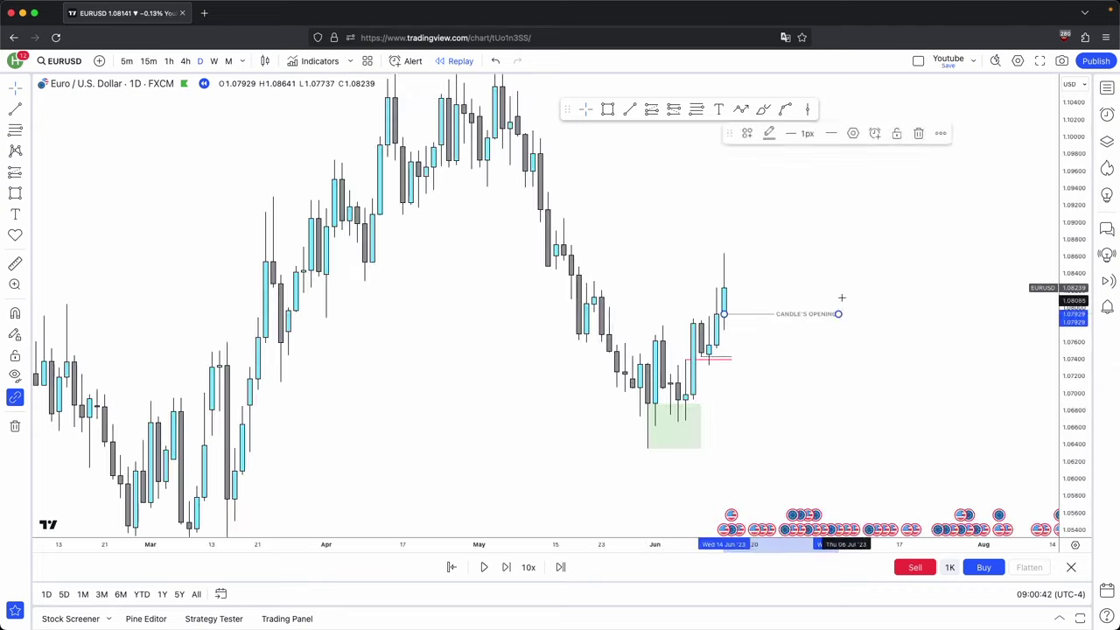
{"action": "left_click_drag", "start_coordinate": [842, 297], "coordinate": [725, 313]}
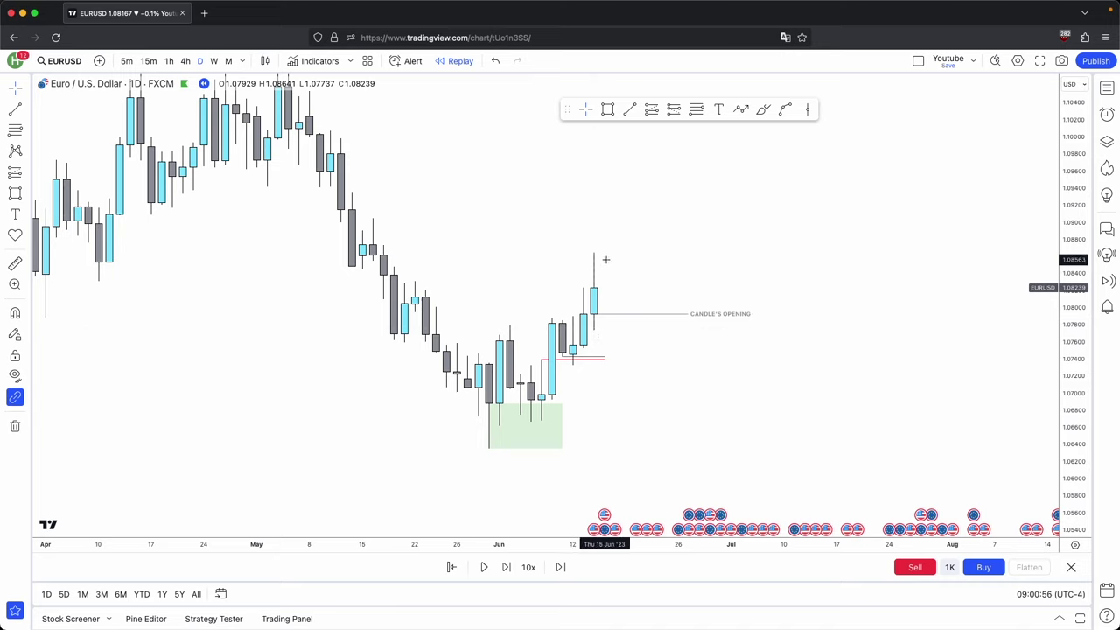
Try a Fib retracement over the 14 June daily candle from 1.0774 to 1.0864, using the PD template.
{"action": "left_click", "coordinate": [695, 111]}
{"action": "left_click", "coordinate": [593, 330]}
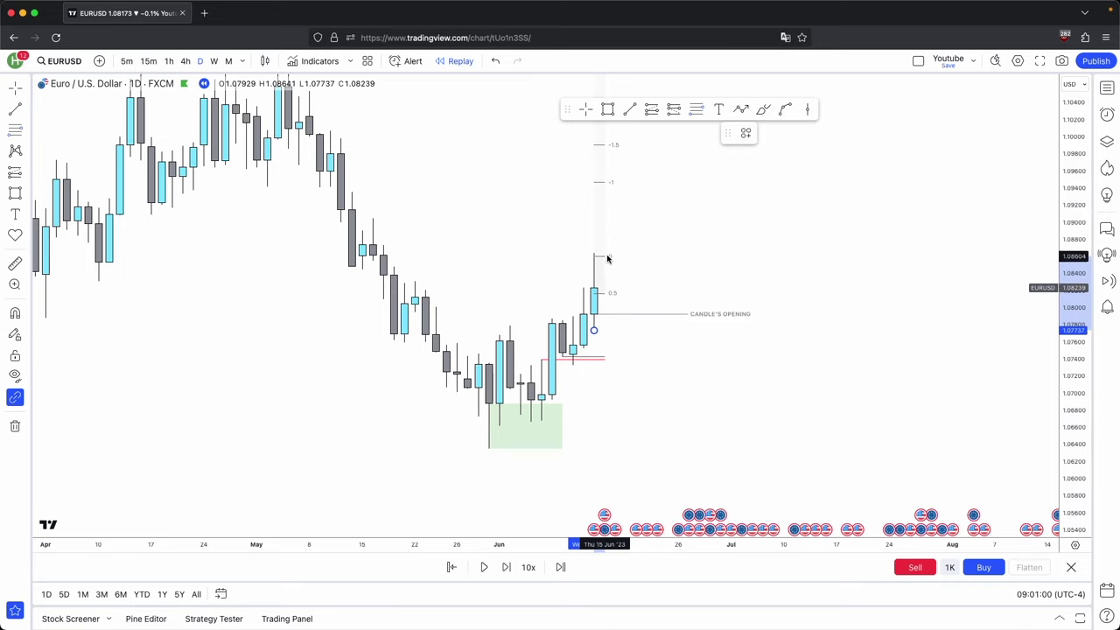
{"action": "left_click", "coordinate": [607, 254]}
{"action": "left_click", "coordinate": [746, 134]}
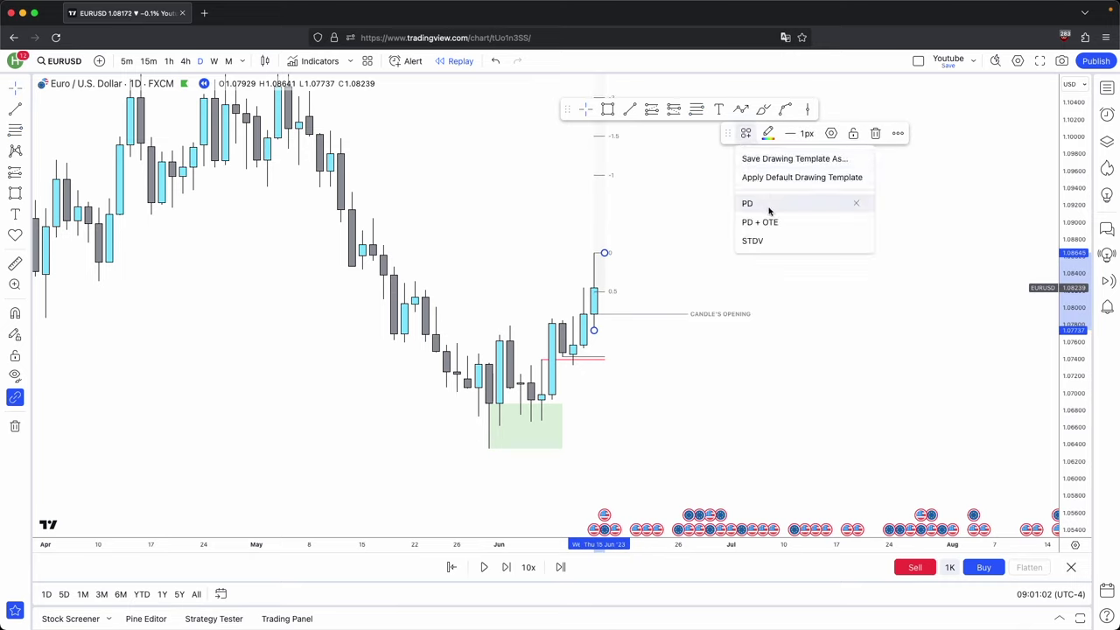
{"action": "left_click", "coordinate": [767, 210]}
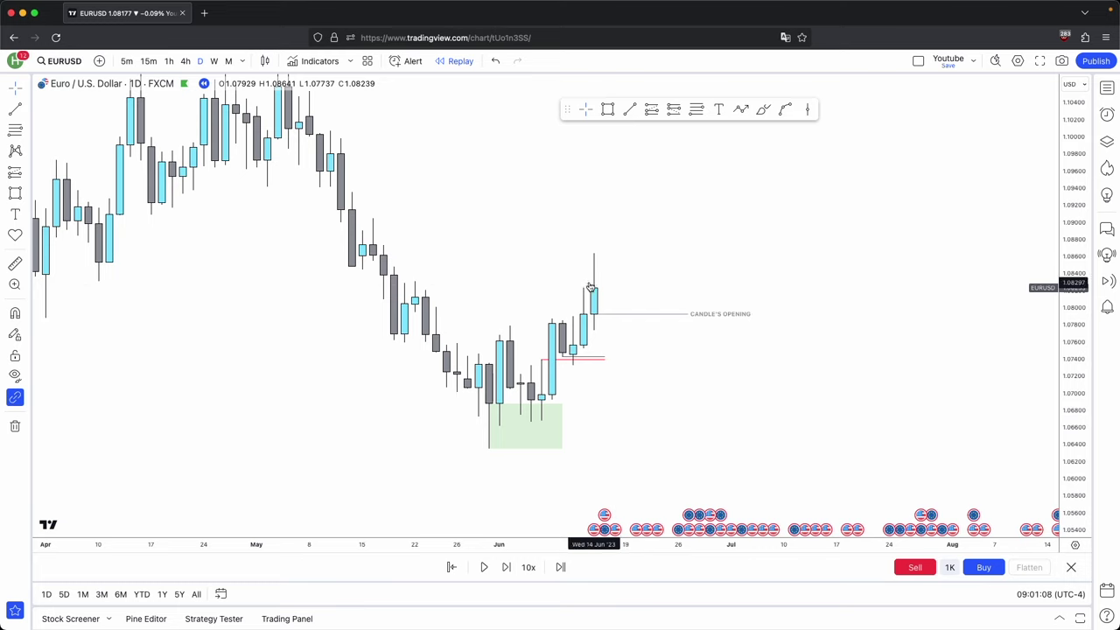
{"action": "left_click", "coordinate": [627, 112]}
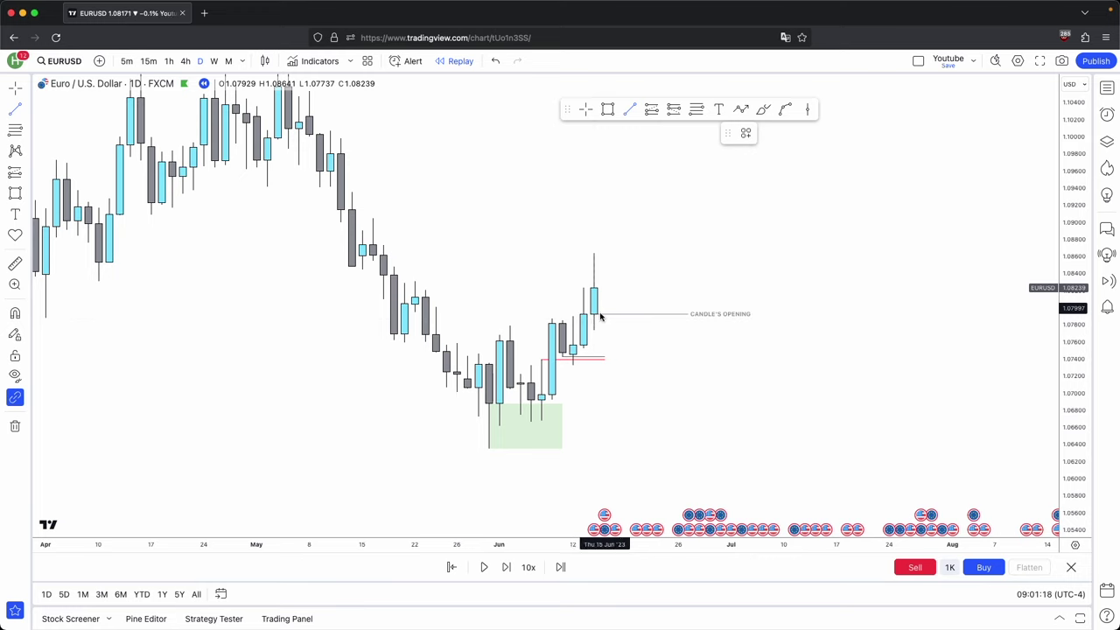
{"action": "left_click", "coordinate": [603, 267]}
{"action": "key", "text": "Escape"}
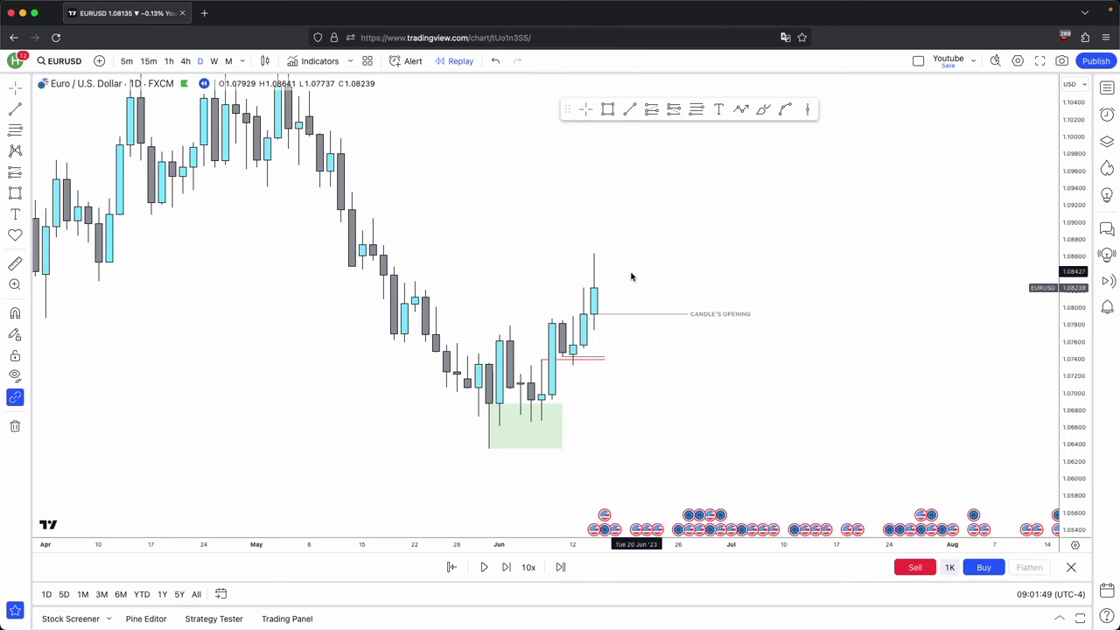
Mark the 16 May daily high at about 1.0905 with a Buyside LQ line ending near 13 June.
{"action": "left_click_drag", "start_coordinate": [642, 149], "coordinate": [642, 161]}
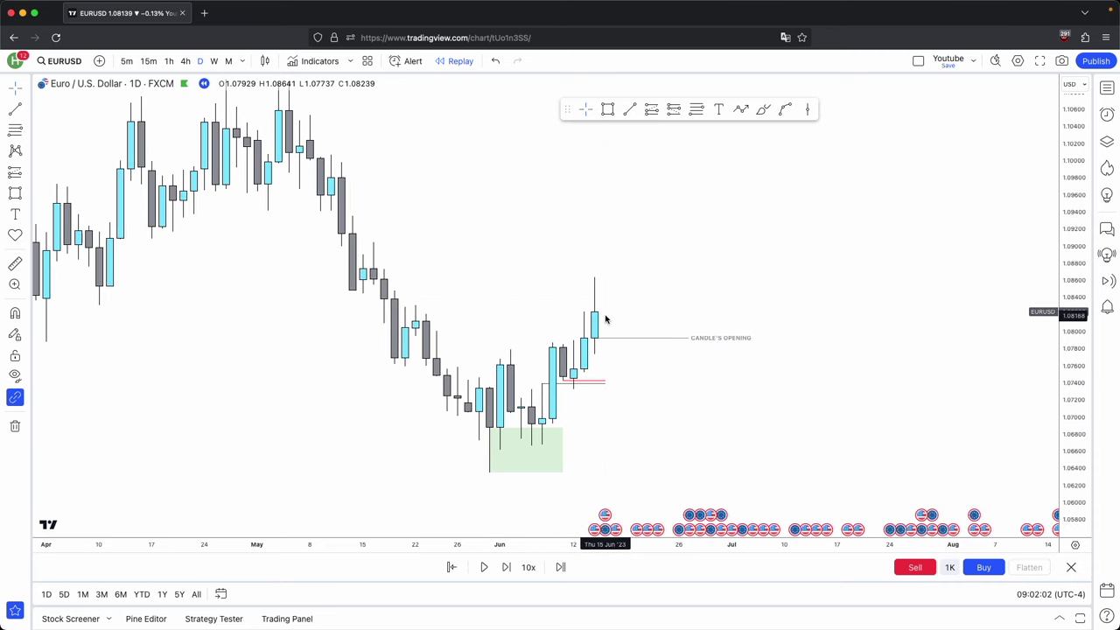
{"action": "left_click", "coordinate": [630, 109]}
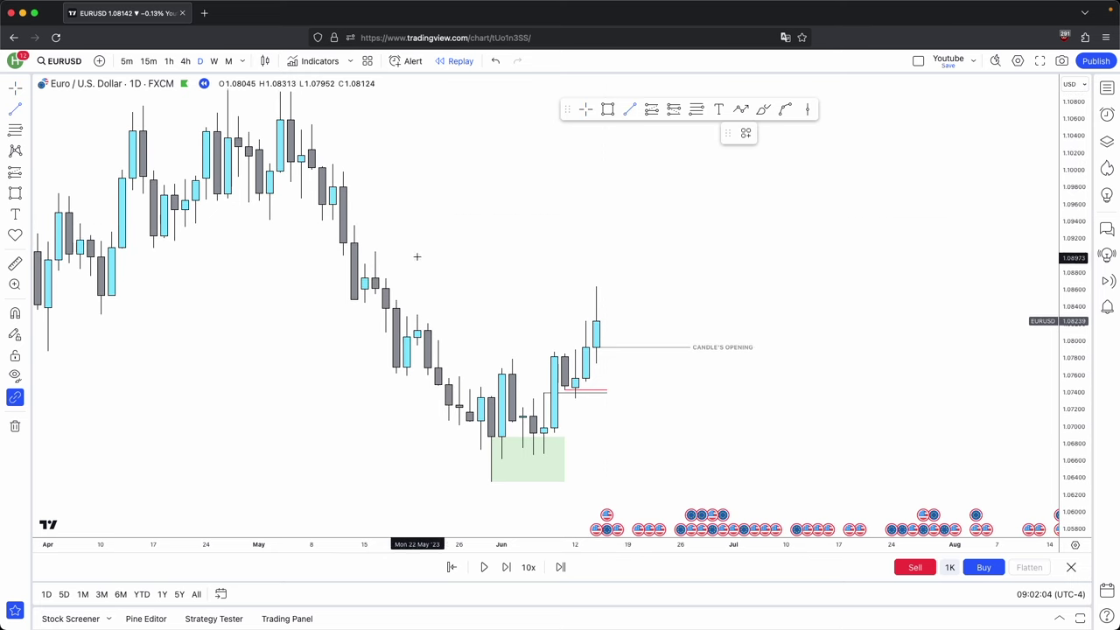
{"action": "left_click_drag", "start_coordinate": [375, 251], "coordinate": [586, 251]}
{"action": "left_click", "coordinate": [745, 133]}
{"action": "left_click", "coordinate": [762, 259]}
{"action": "left_click_drag", "start_coordinate": [1062, 287], "coordinate": [1061, 360]}
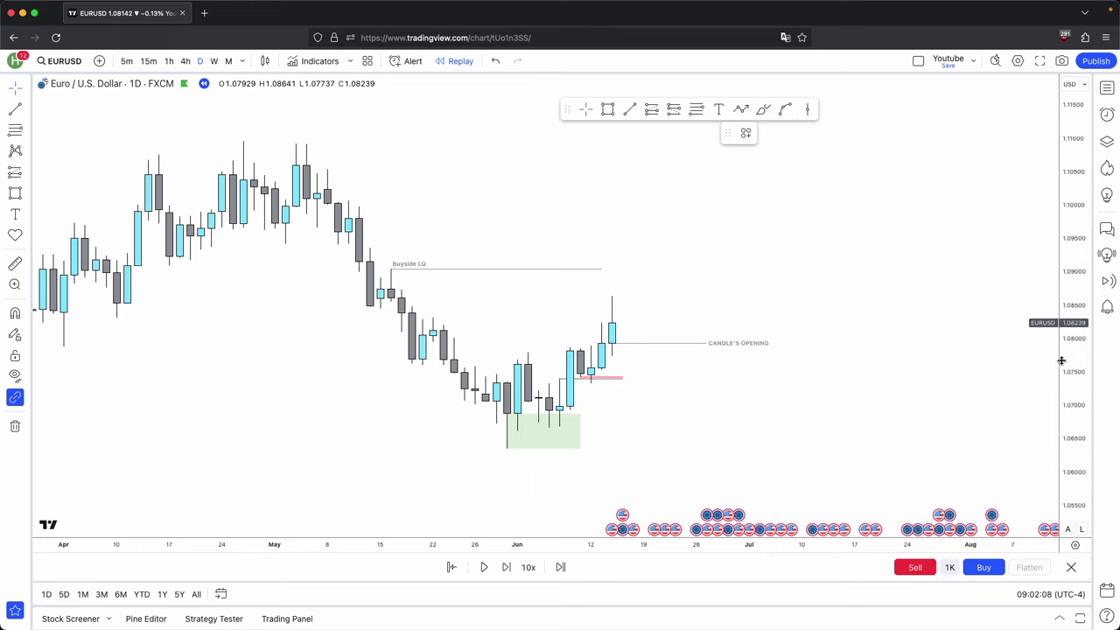
Mark the 10 May high at about 1.1005 and the 26 April high at about 1.1096 with Buyside LQ lines.
{"action": "left_click", "coordinate": [630, 108]}
{"action": "left_click", "coordinate": [353, 196]}
{"action": "left_click", "coordinate": [591, 198]}
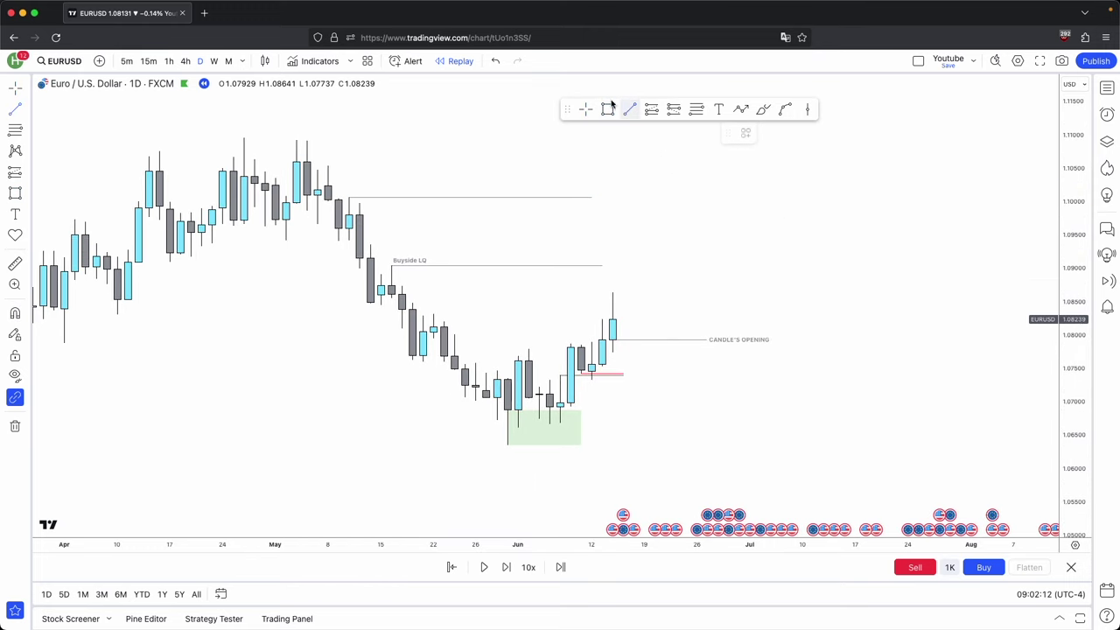
{"action": "left_click", "coordinate": [244, 137]}
{"action": "left_click", "coordinate": [634, 138]}
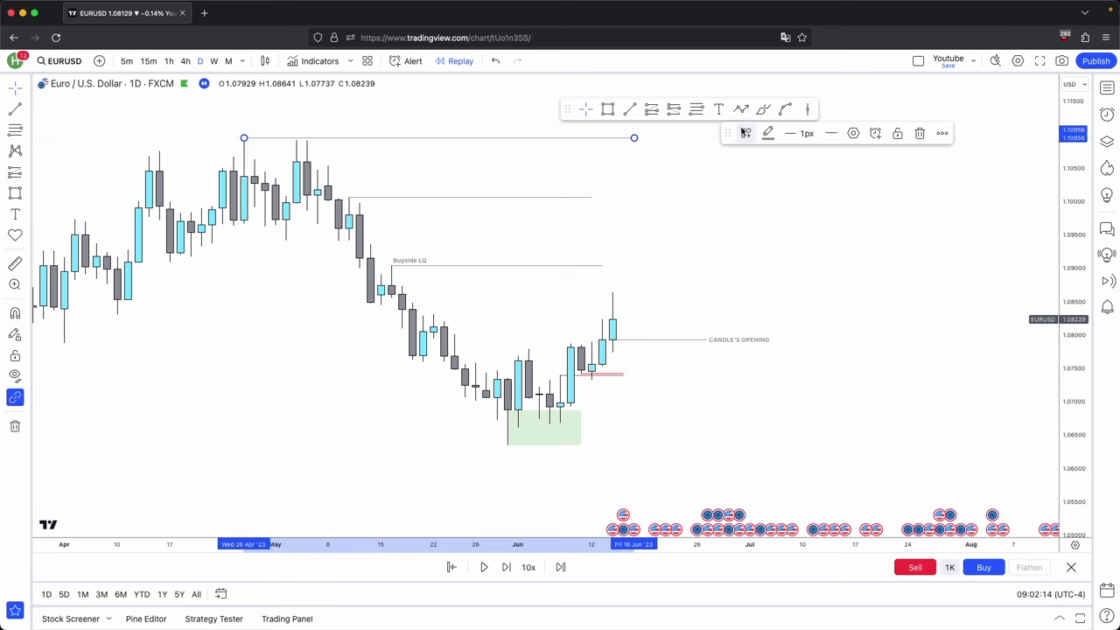
{"action": "left_click", "coordinate": [745, 133]}
{"action": "left_click", "coordinate": [762, 240]}
{"action": "scroll", "coordinate": [782, 257], "scroll_direction": "down", "scroll_amount": 2}
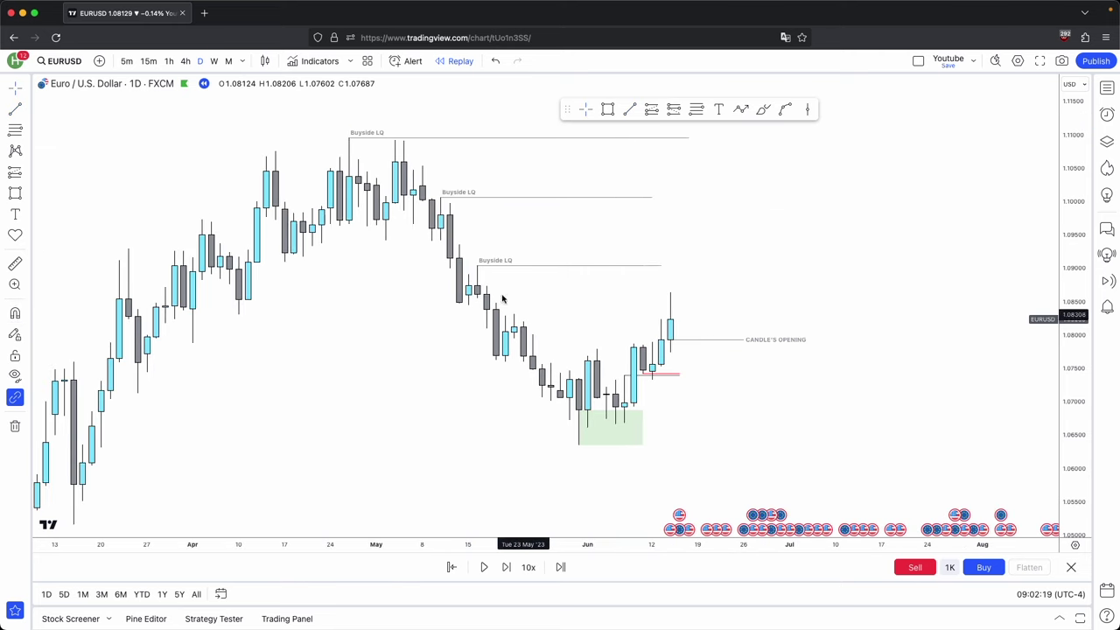
{"action": "left_click", "coordinate": [638, 411]}
{"action": "left_click", "coordinate": [602, 407]}
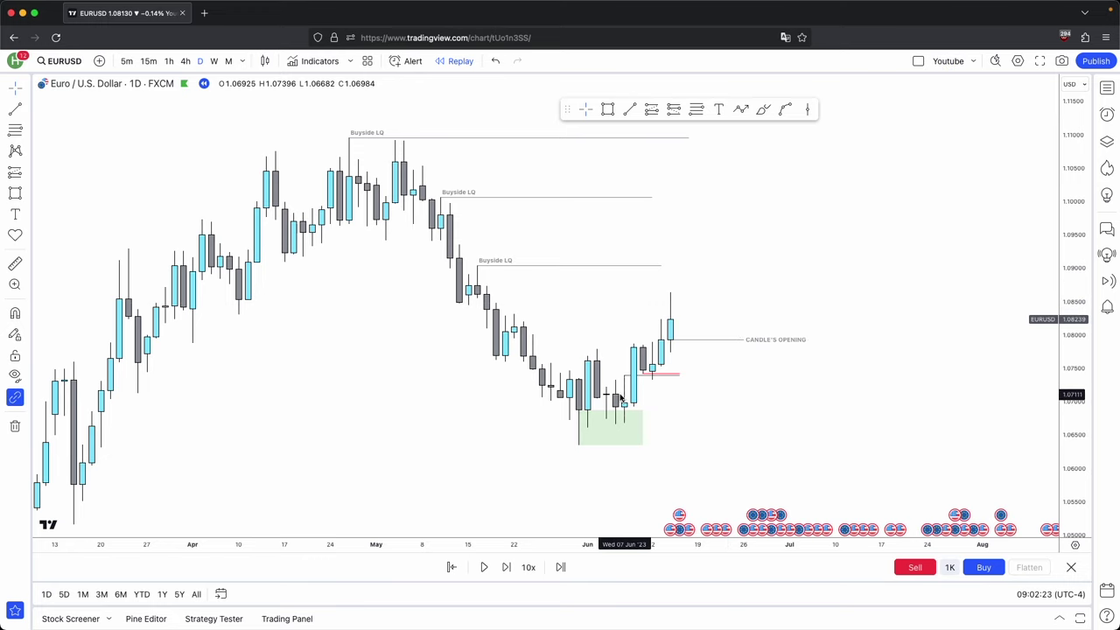
On the 1-hour chart, draw a horizontal line at about 1.0824 from 14 June 17:00 to 16 June 04:00.
{"action": "left_click", "coordinate": [169, 60]}
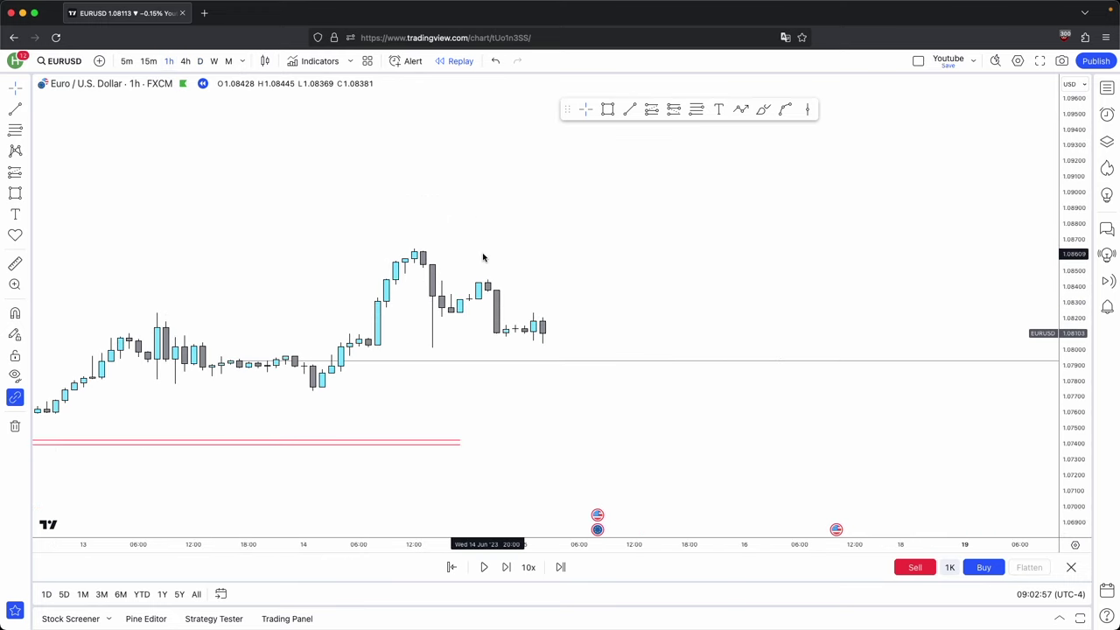
{"action": "scroll", "coordinate": [483, 257], "scroll_direction": "left", "scroll_amount": 3}
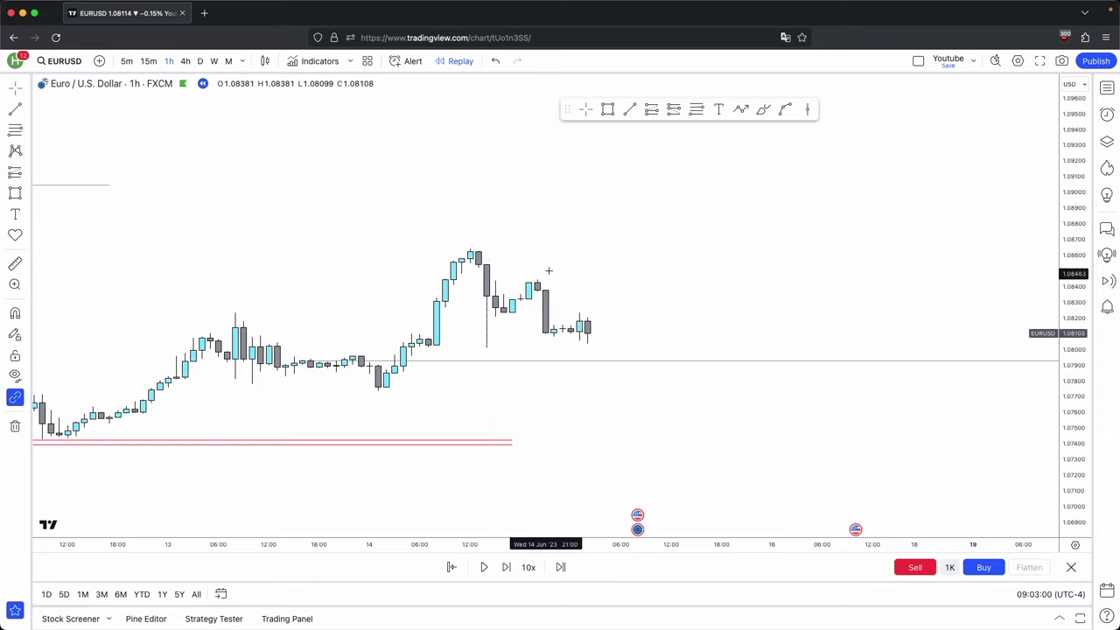
{"action": "left_click", "coordinate": [630, 108]}
{"action": "left_click", "coordinate": [730, 311]}
{"action": "left_click", "coordinate": [295, 113]}
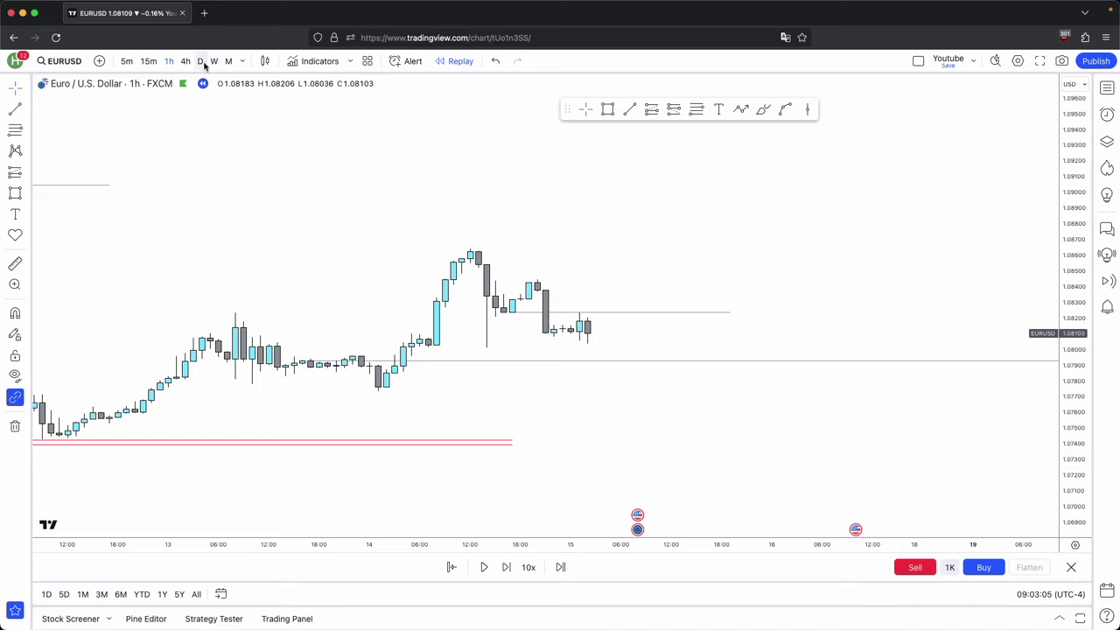
{"action": "left_click_drag", "start_coordinate": [729, 311], "coordinate": [804, 312]}
{"action": "left_click", "coordinate": [746, 285]}
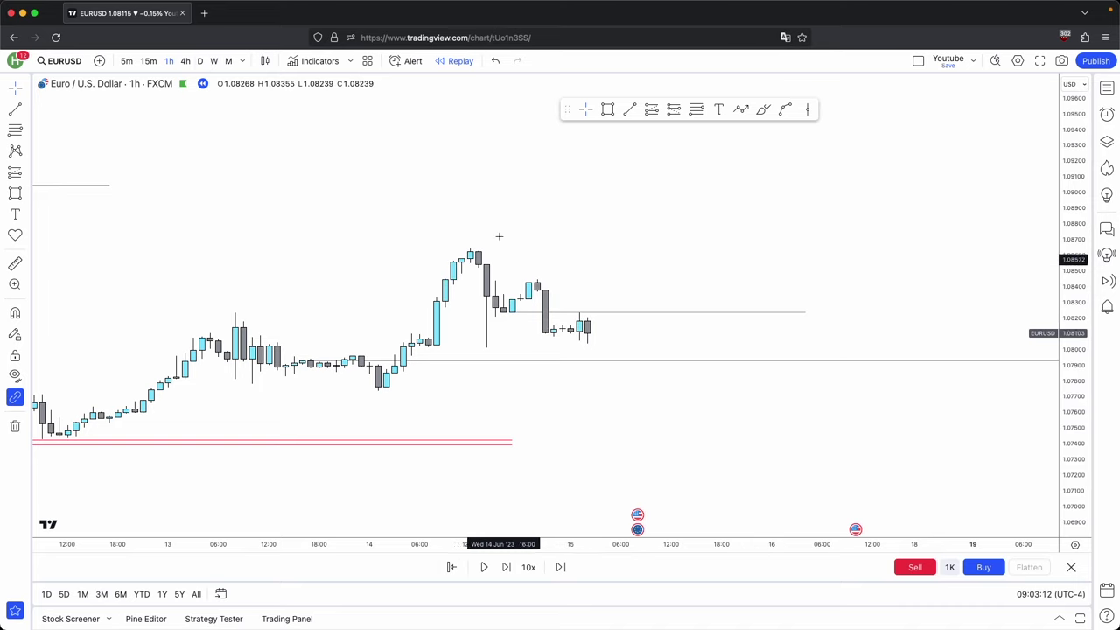
Box the zone from about 1.0808 to 1.0827 and mark the 14 June 14:00 low at about 1.0801 with a Sellside LQ line.
{"action": "left_click", "coordinate": [607, 109]}
{"action": "mouse_move", "coordinate": [427, 338]}
{"action": "left_mouse_down"}
{"action": "mouse_move", "coordinate": [447, 307]}
{"action": "mouse_move", "coordinate": [673, 348]}
{"action": "mouse_move", "coordinate": [800, 350]}
{"action": "left_mouse_up"}
{"action": "left_click", "coordinate": [650, 108]}
{"action": "left_click", "coordinate": [487, 348]}
{"action": "left_click", "coordinate": [629, 349]}
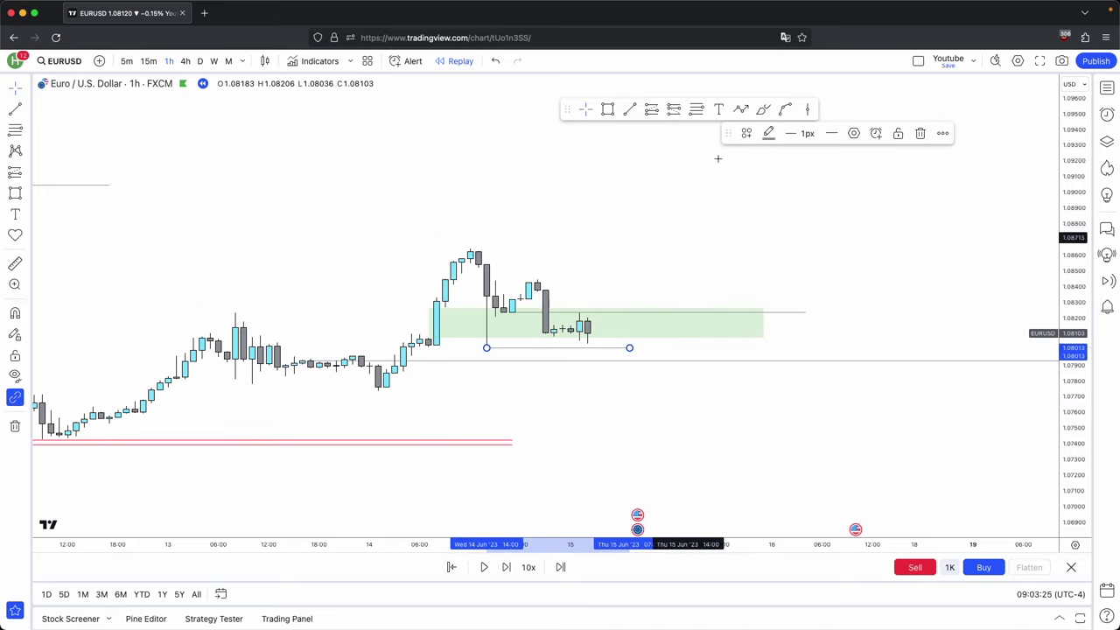
{"action": "left_click", "coordinate": [921, 135]}
Extend the horizontal line at about 1.0824 to 16 June 09:00.
{"action": "scroll", "coordinate": [877, 258], "scroll_direction": "up", "scroll_amount": 1}
{"action": "left_click_drag", "start_coordinate": [1062, 430], "coordinate": [1063, 368]}
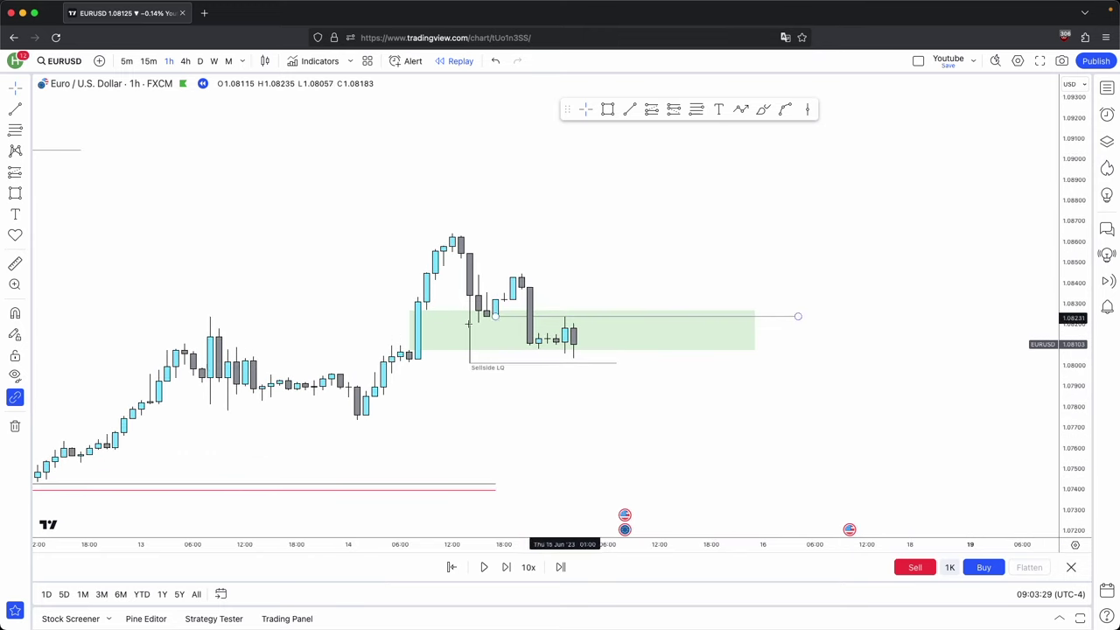
{"action": "left_click_drag", "start_coordinate": [797, 316], "coordinate": [840, 317]}
{"action": "left_click", "coordinate": [847, 271]}
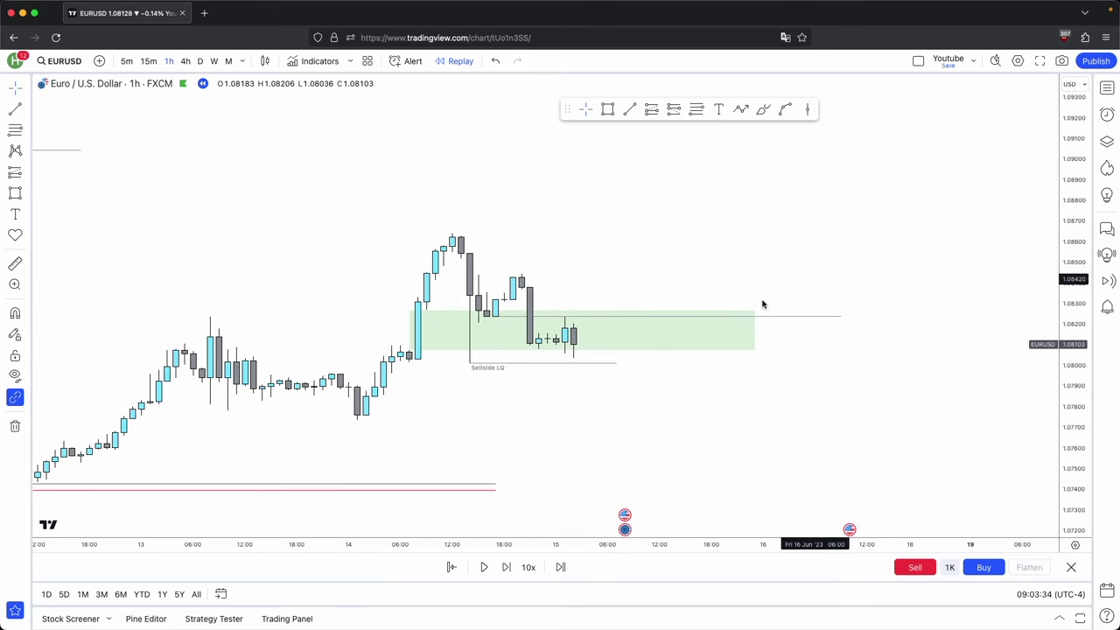
Draw a red rectangle over the consolidation from 14 June 20:00 to 15 June 03:00, from about 1.0803 to 1.0823.
{"action": "key", "text": "alt+shift+r"}
{"action": "left_click", "coordinate": [582, 359]}
{"action": "left_click", "coordinate": [521, 317]}
{"action": "left_click", "coordinate": [767, 134]}
{"action": "left_click", "coordinate": [790, 134]}
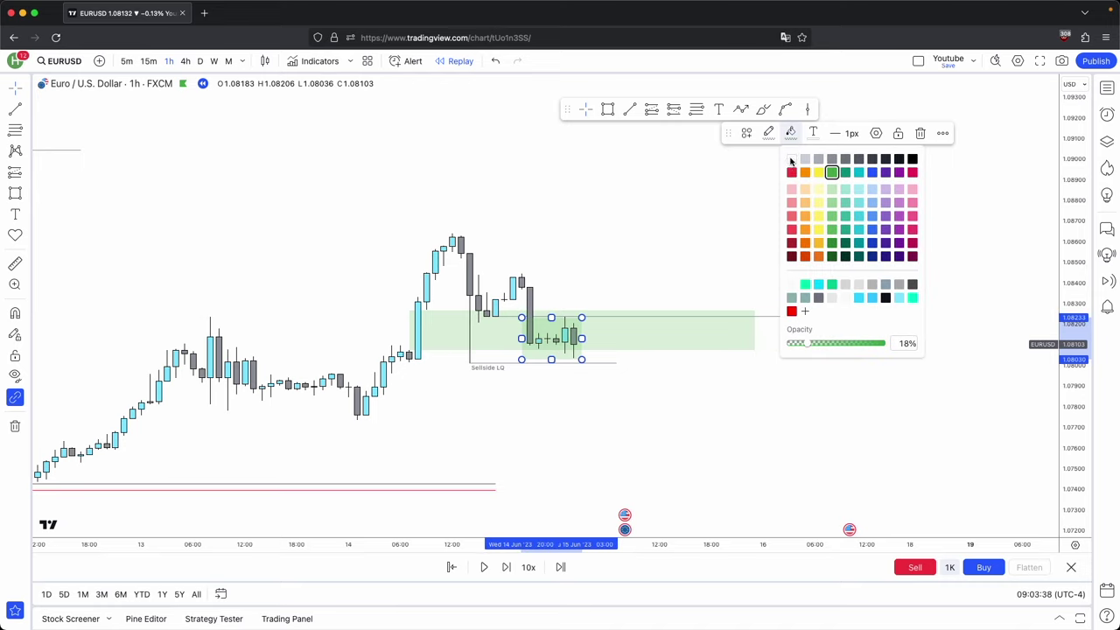
{"action": "left_click", "coordinate": [791, 173]}
Draw a projected path from about 1.0815 up to 1.0876 at 15 June 08:00 and delete it.
{"action": "left_click", "coordinate": [582, 334]}
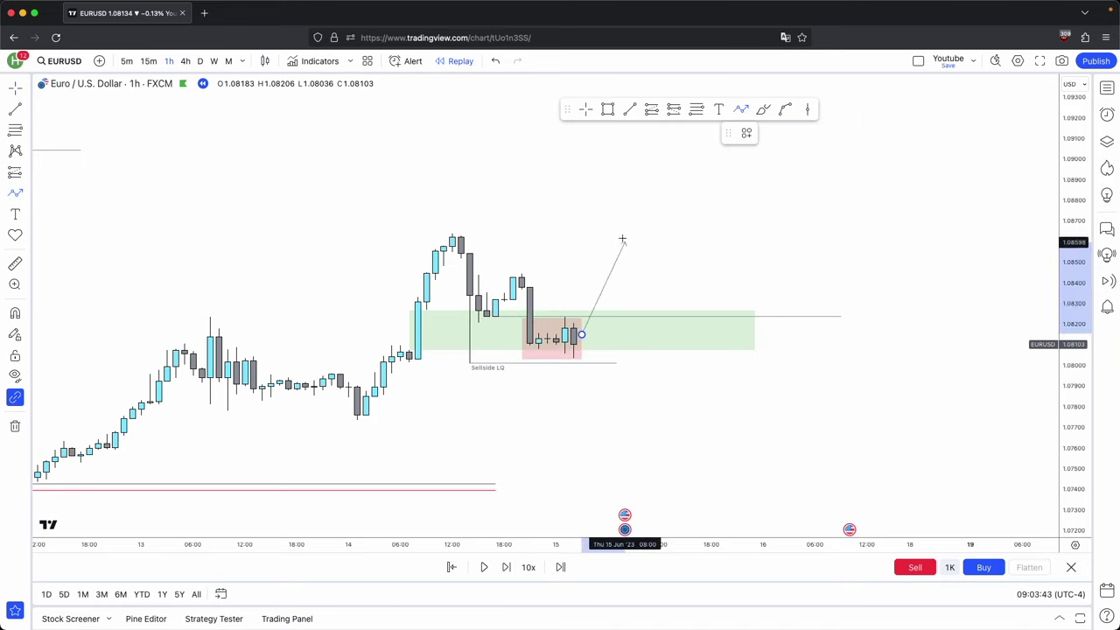
{"action": "double_click", "coordinate": [625, 208]}
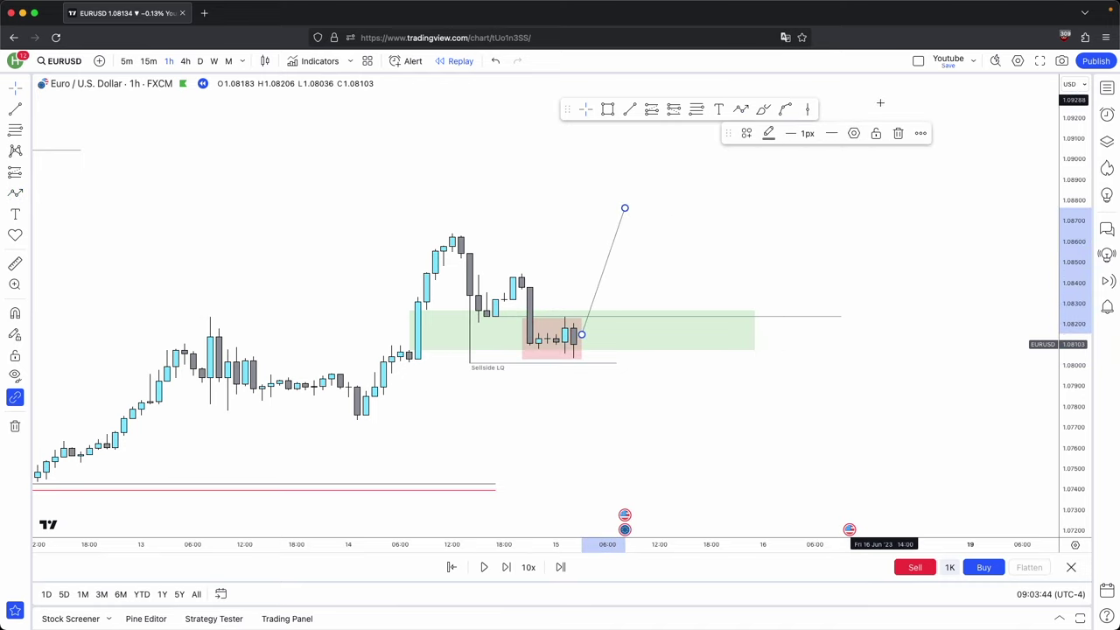
{"action": "key", "text": "Delete"}
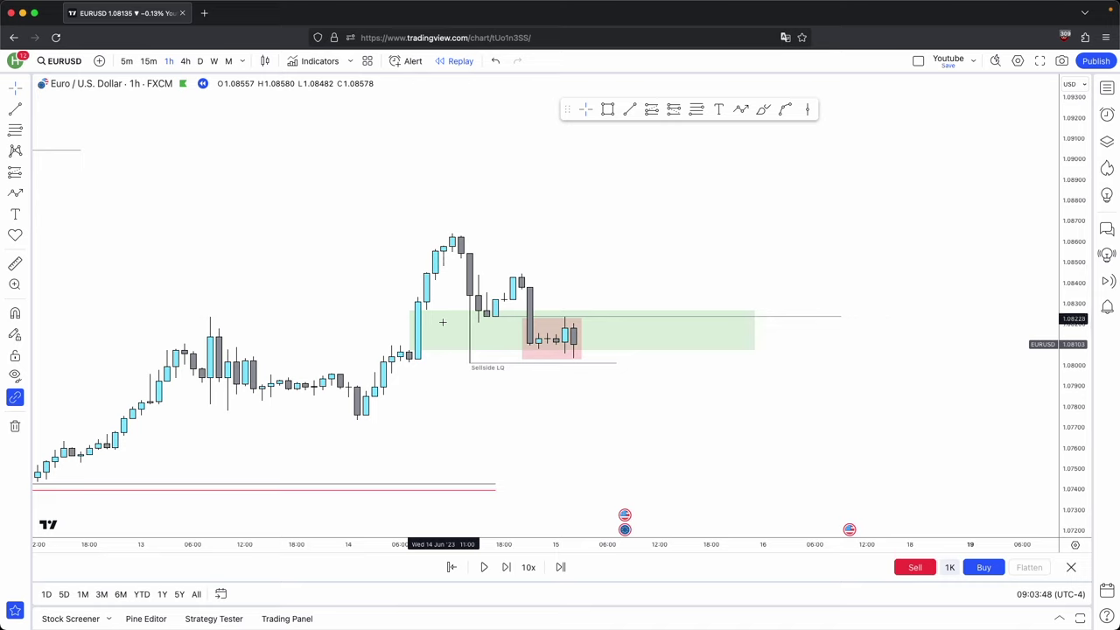
Advance the replay bar by bar to the 15 June 09:00 candle.
{"action": "left_click", "coordinate": [486, 368]}
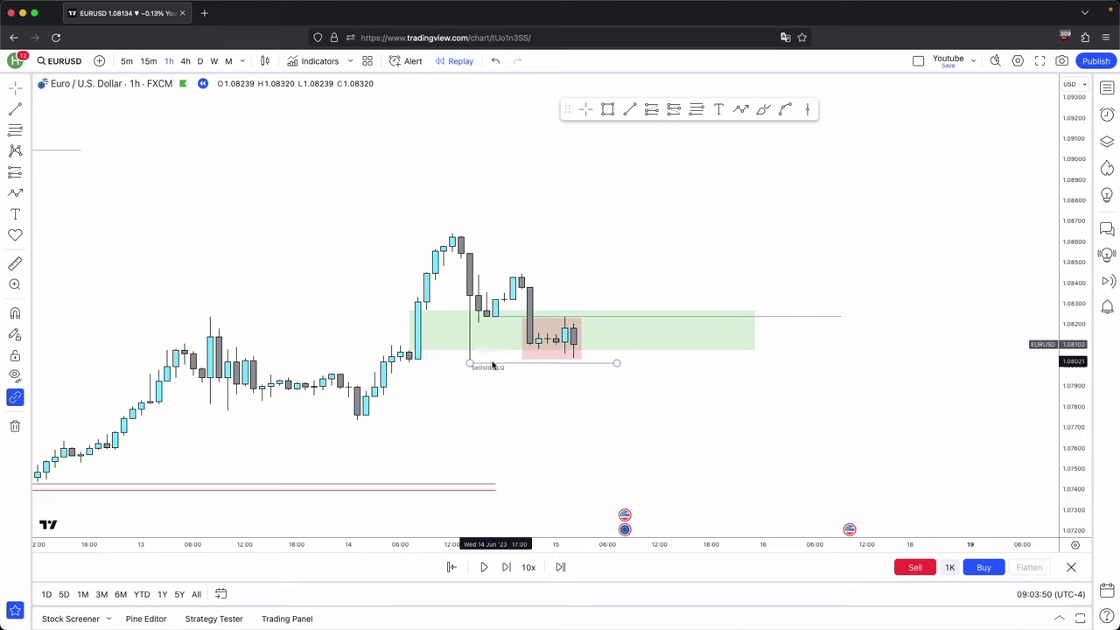
{"action": "left_click", "coordinate": [507, 568]}
{"action": "left_click", "coordinate": [508, 568]}
{"action": "left_click", "coordinate": [507, 568]}
{"action": "left_click", "coordinate": [508, 567]}
{"action": "left_click", "coordinate": [507, 568]}
{"action": "left_click", "coordinate": [507, 567]}
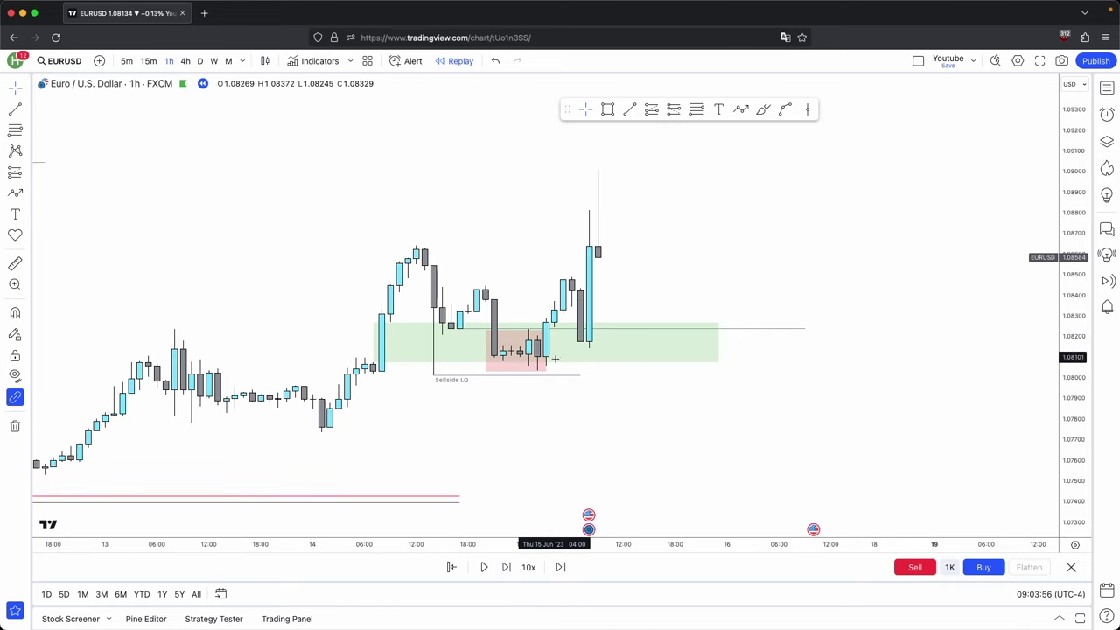
Draw short horizontal lines at the 14 June 20:00 high, about 1.0844, and the 15 June 06:00 high, about 1.0848.
{"action": "left_click", "coordinate": [630, 109]}
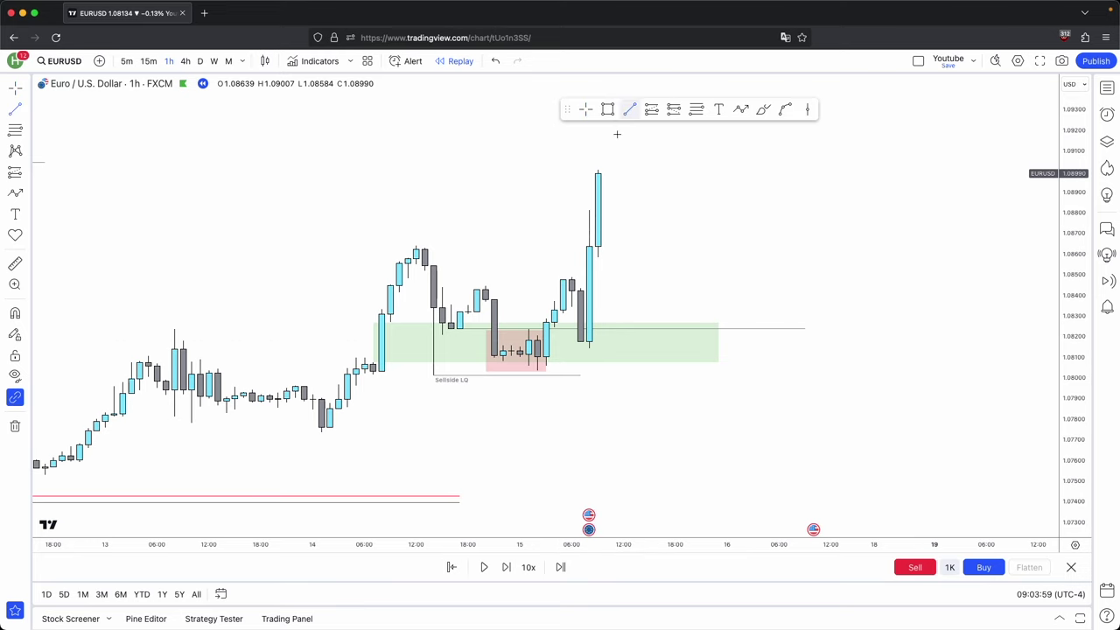
{"action": "left_click", "coordinate": [487, 285], "text": "super"}
{"action": "left_click", "coordinate": [538, 299], "text": "shift"}
{"action": "left_click", "coordinate": [552, 230]}
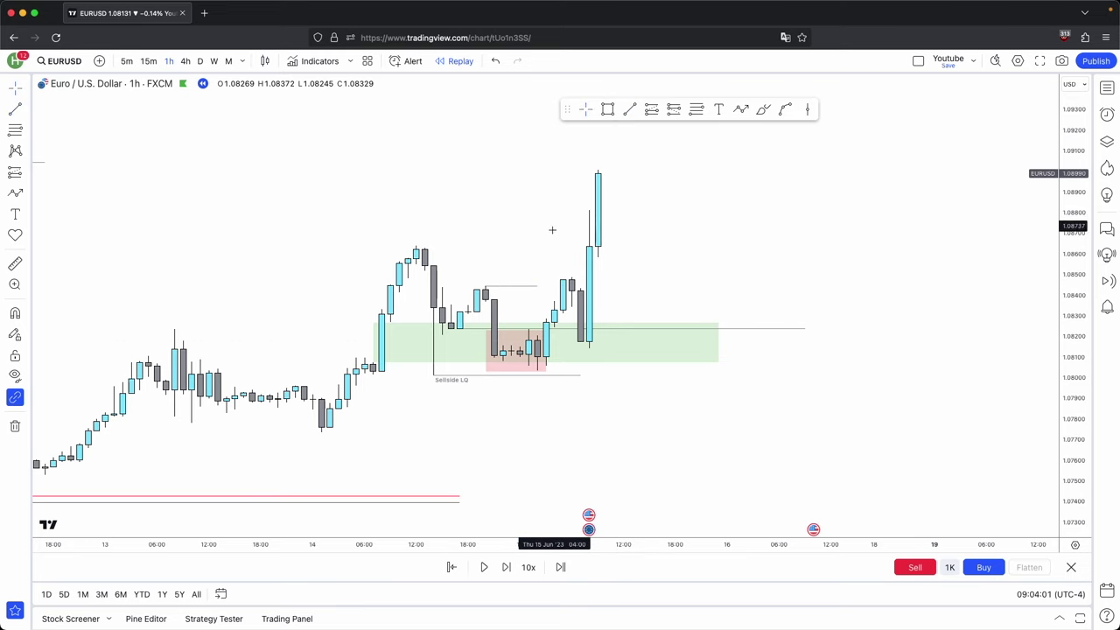
{"action": "left_click", "coordinate": [630, 110]}
{"action": "key", "text": "super"}
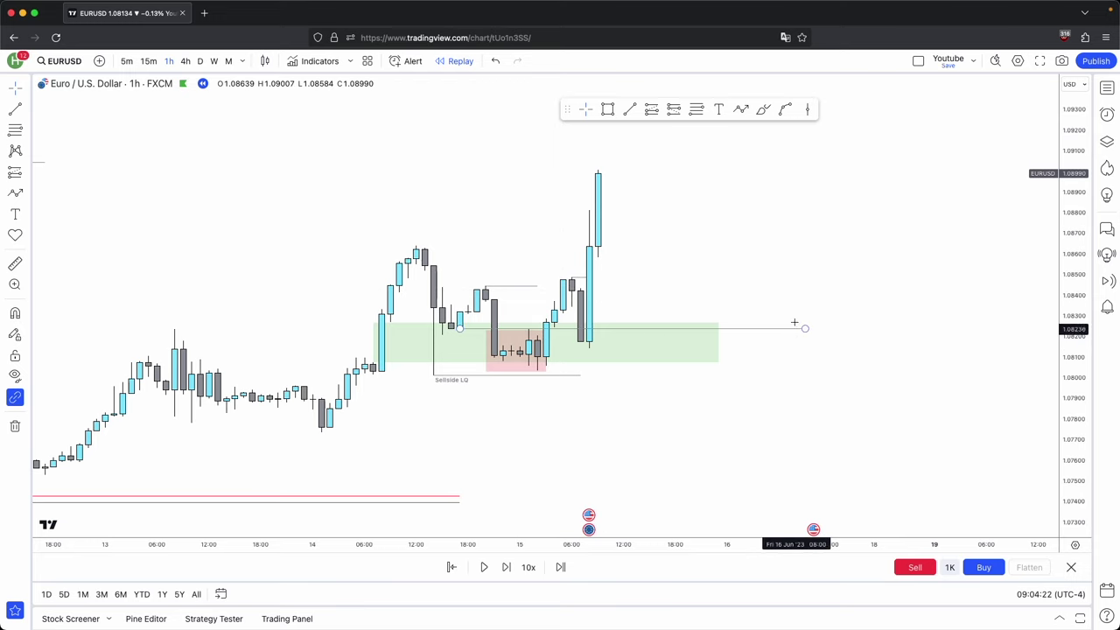
Advance the replay to 15 June 12:00 and box the rally from 05:00 to 13:00 in red, from about 1.0815 to 1.0946.
{"action": "left_click", "coordinate": [608, 109]}
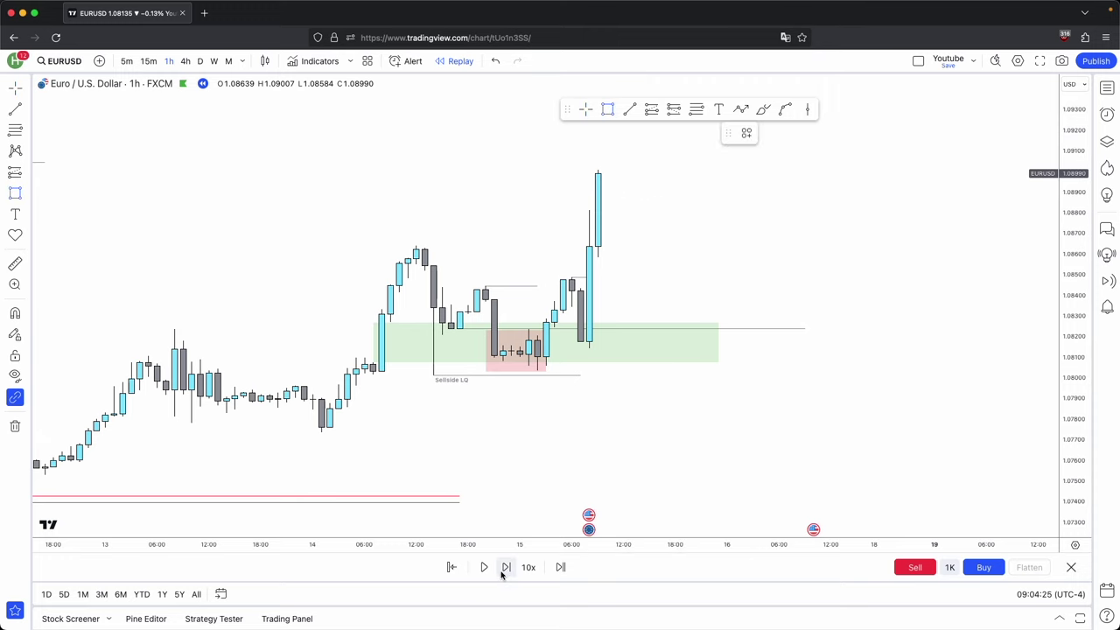
{"action": "left_click", "coordinate": [506, 567]}
{"action": "left_click", "coordinate": [506, 567]}
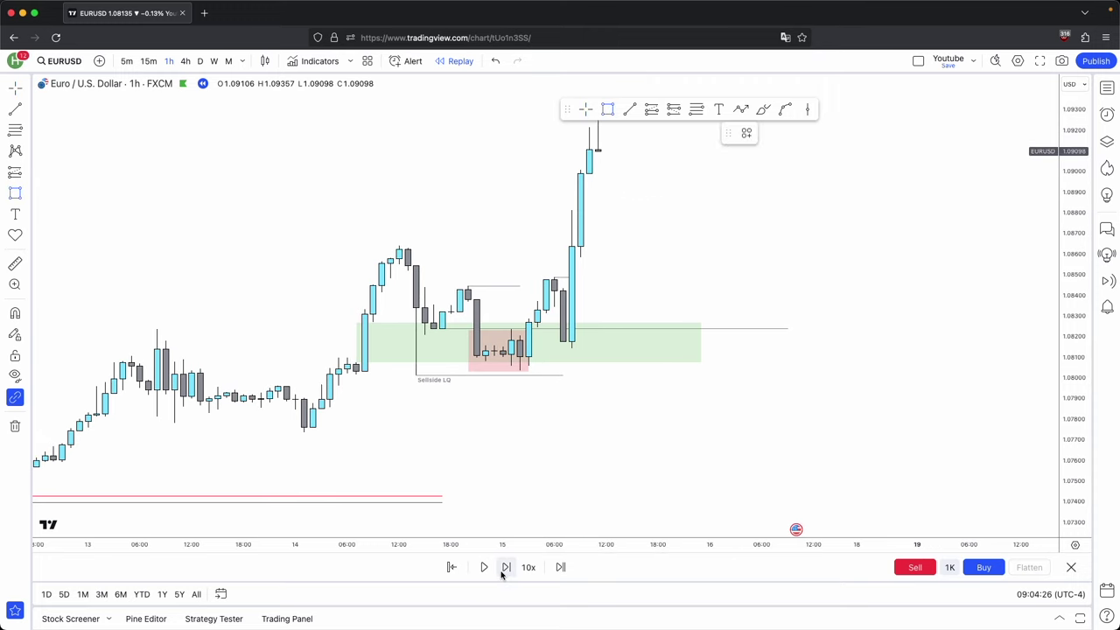
{"action": "left_click", "coordinate": [505, 567]}
{"action": "left_click_drag", "start_coordinate": [537, 342], "coordinate": [607, 165]}
{"action": "double_click", "coordinate": [605, 123]}
{"action": "left_click", "coordinate": [617, 182]}
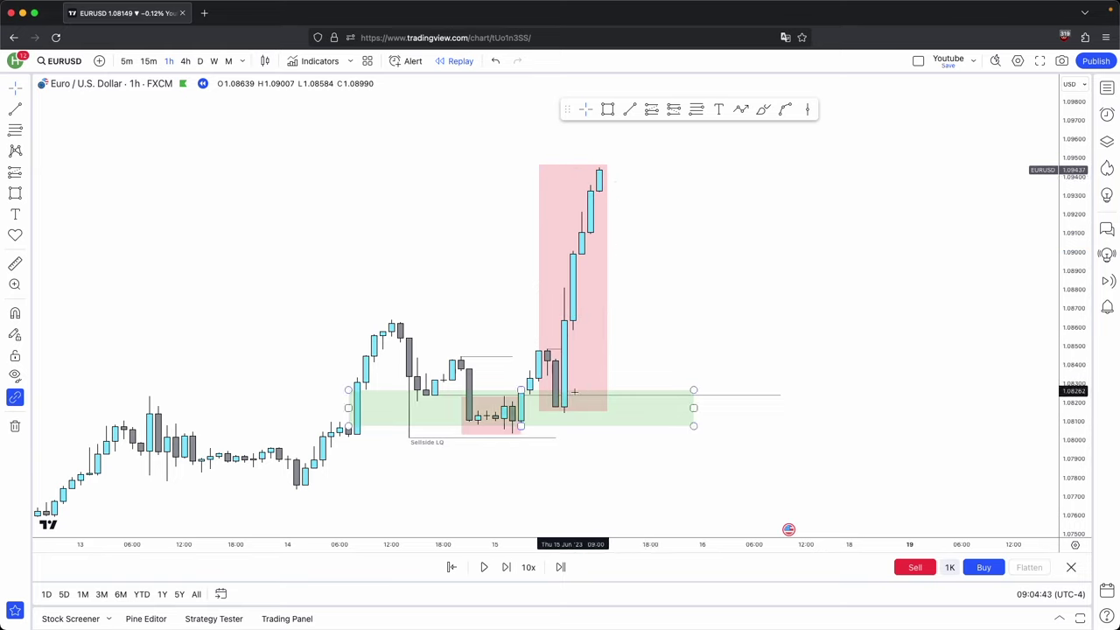
Rewind the replay to the 15 June 07:00 candle.
{"action": "left_click", "coordinate": [452, 567]}
{"action": "left_click", "coordinate": [562, 442]}
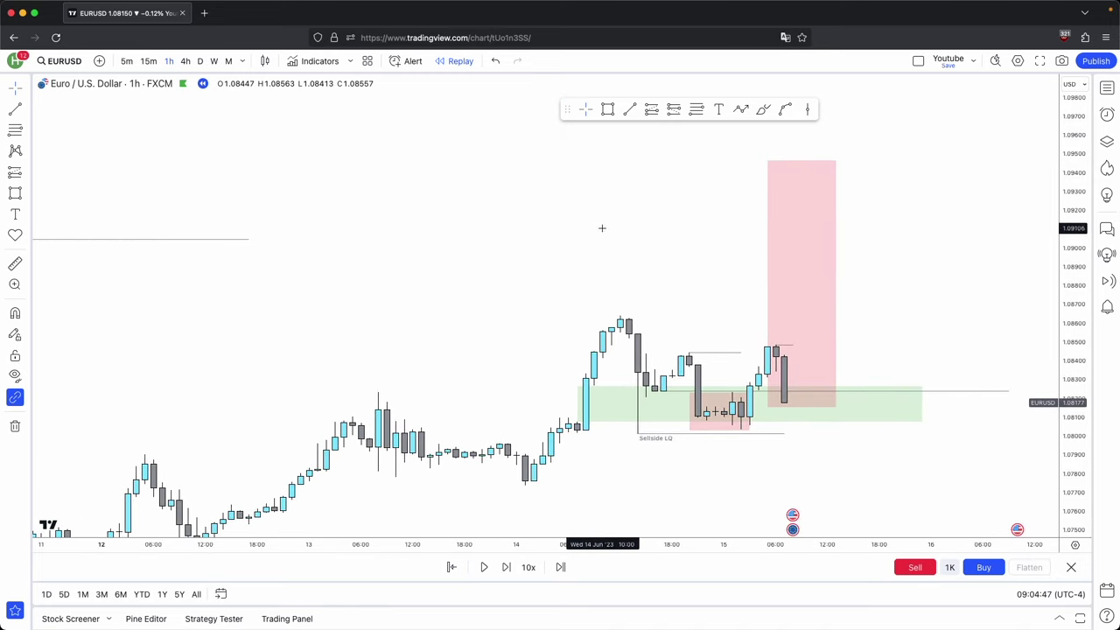
{"action": "left_click_drag", "start_coordinate": [602, 228], "coordinate": [514, 211]}
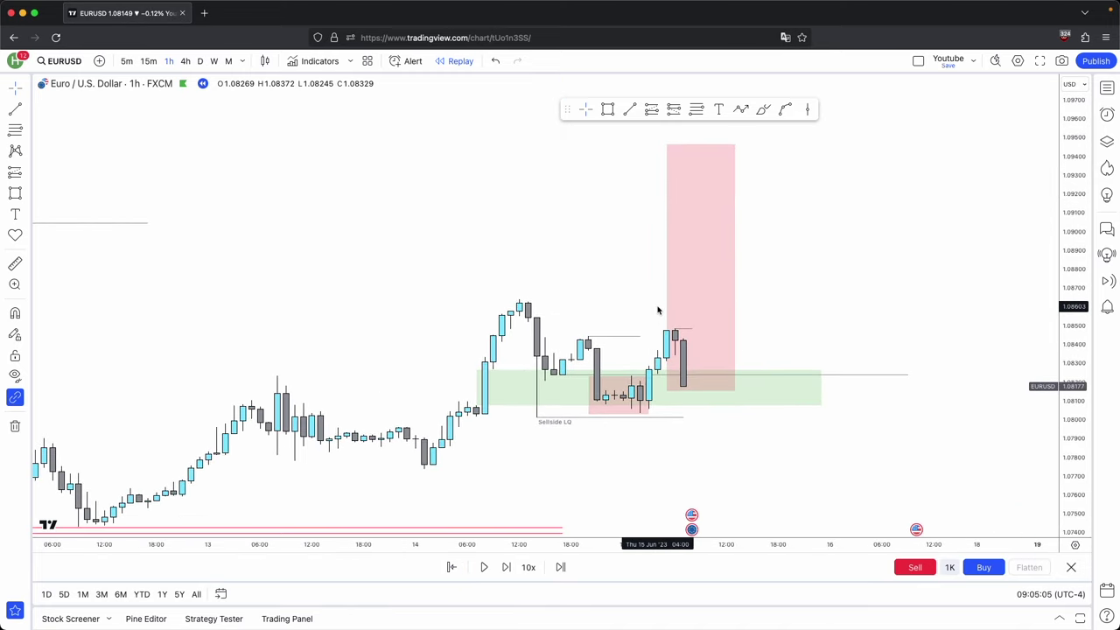